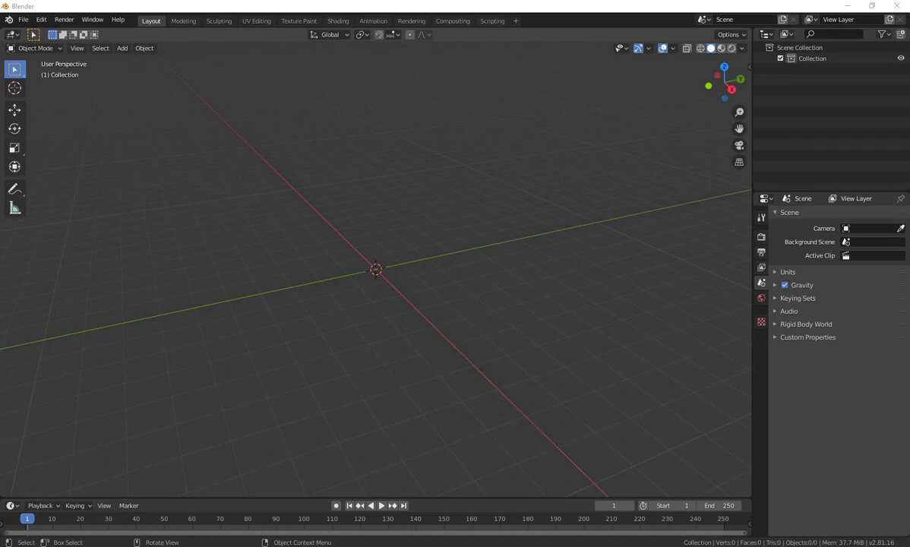
Add a FaceBuilderHead mesh at the scene origin using the FaceBuilder sidebar tab.
{"action": "left_click", "coordinate": [750, 74]}
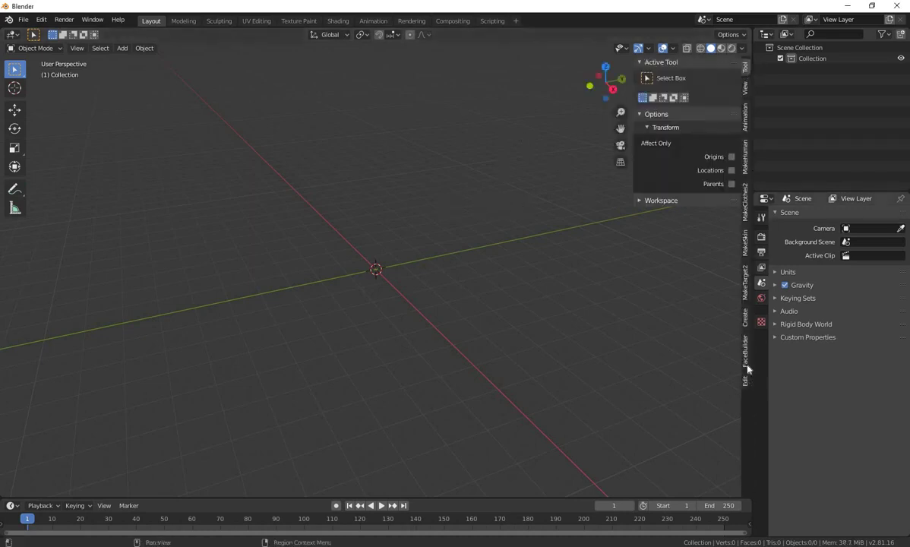
{"action": "left_click", "coordinate": [745, 345]}
{"action": "left_click", "coordinate": [687, 84]}
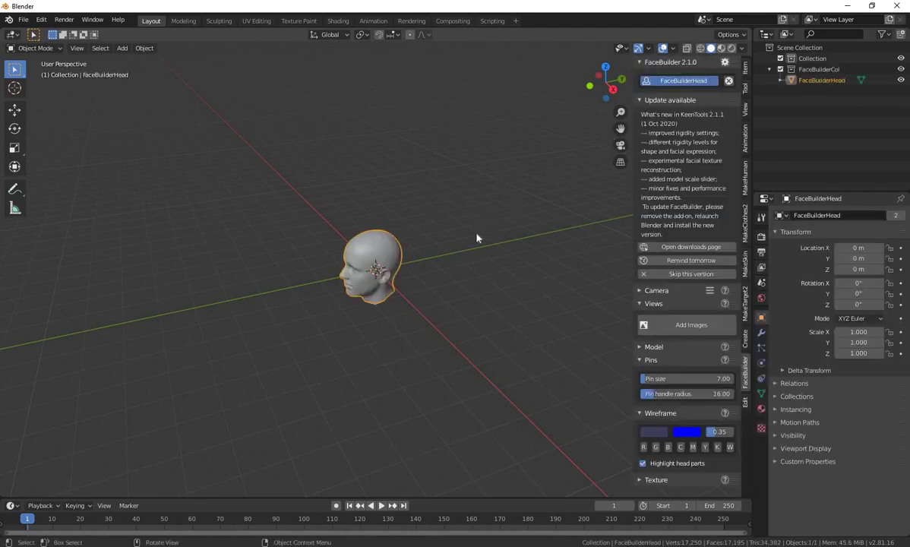
Zoom in, hide the sidebar, orbit to a three-quarter view and put the head into Edit Mode.
{"action": "scroll", "coordinate": [477, 238], "scroll_direction": "up", "scroll_amount": 2}
{"action": "scroll", "coordinate": [442, 273], "scroll_direction": "up", "scroll_amount": 3}
{"action": "key", "text": "n"}
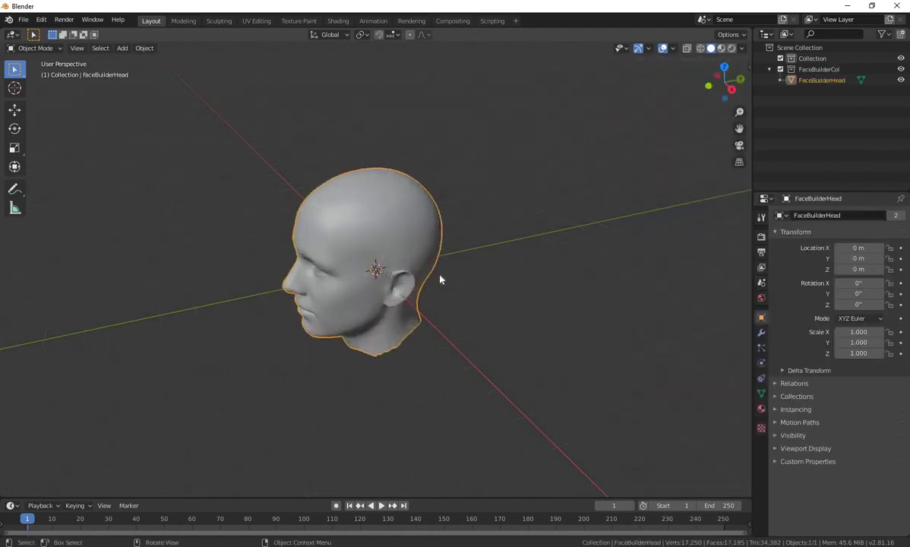
{"action": "middle_click_drag", "start_coordinate": [499, 298], "coordinate": [408, 266]}
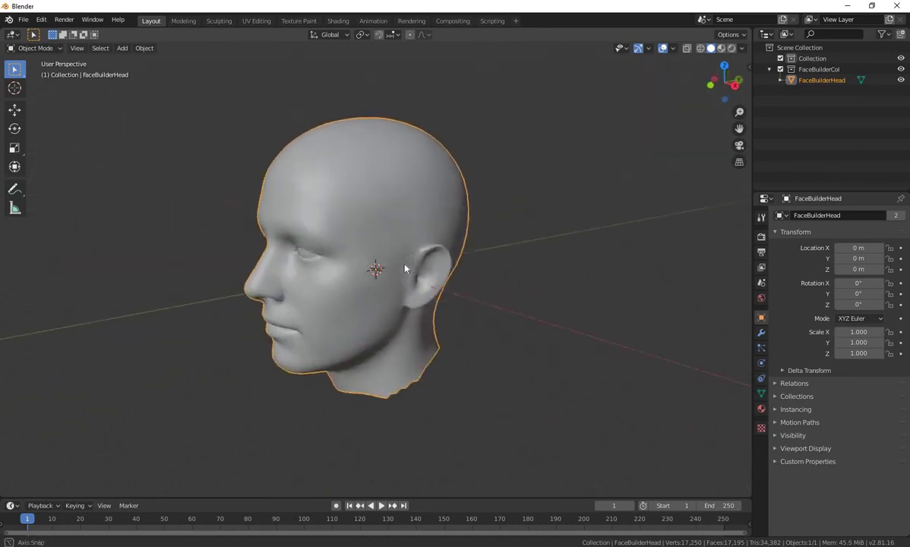
{"action": "key", "text": "Tab"}
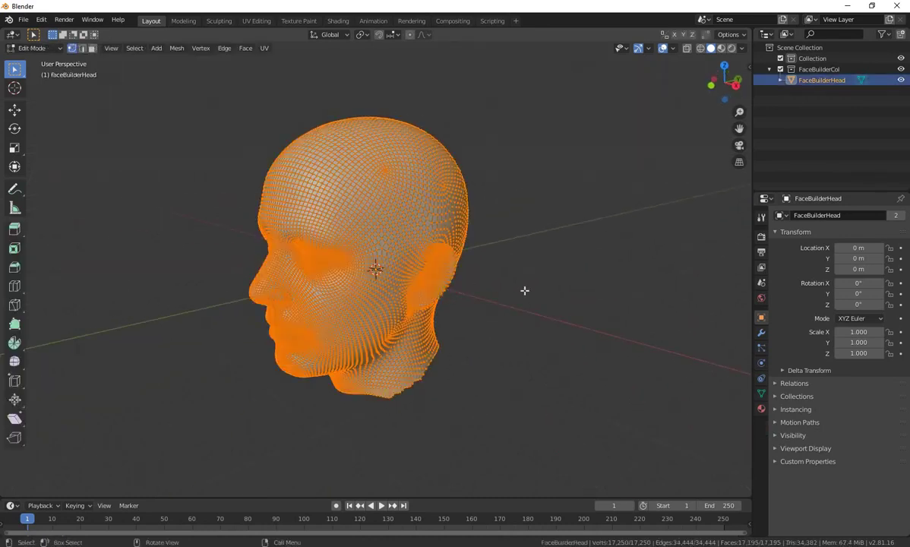
Show the head's Object Data properties, switch to Front view, and activate Lasso Select.
{"action": "left_click", "coordinate": [761, 393]}
{"action": "middle_click_drag", "start_coordinate": [490, 284], "coordinate": [429, 283]}
{"action": "key", "text": "KP_1"}
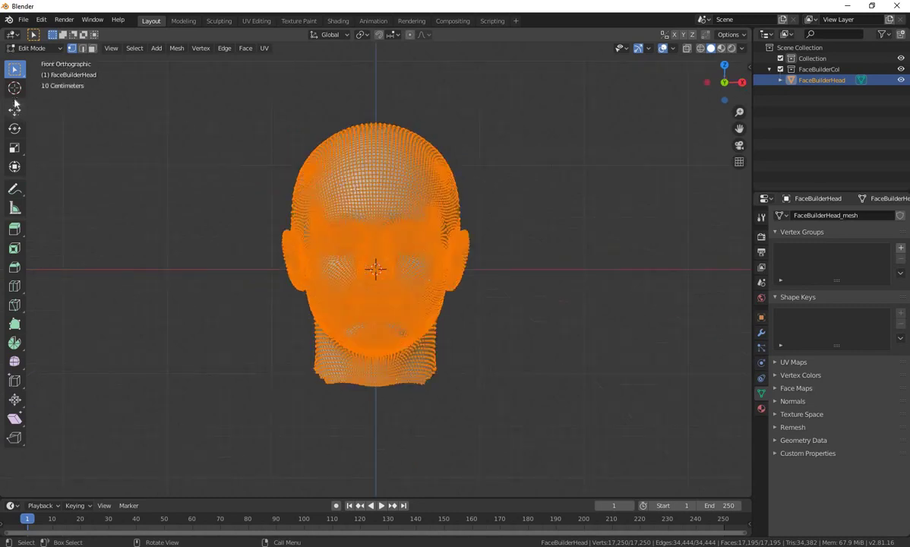
{"action": "left_click", "coordinate": [16, 72]}
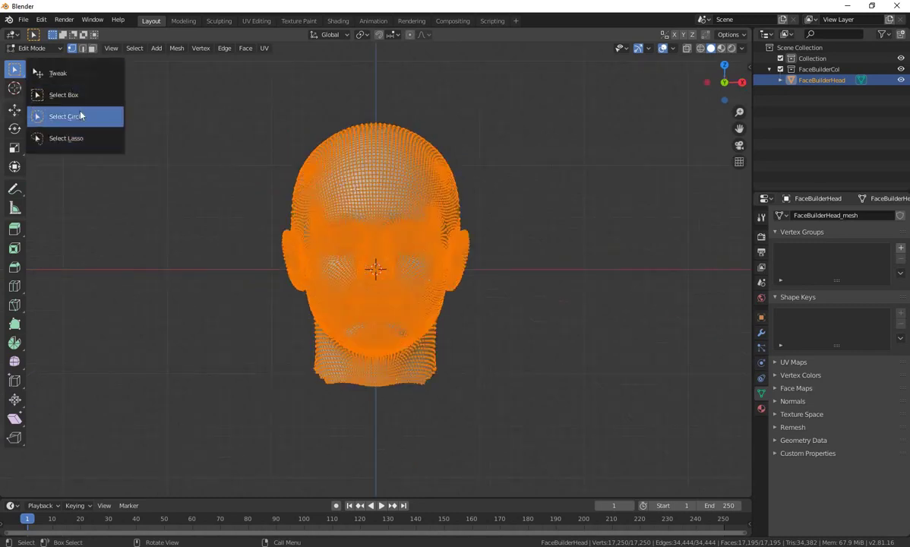
{"action": "left_click", "coordinate": [83, 138]}
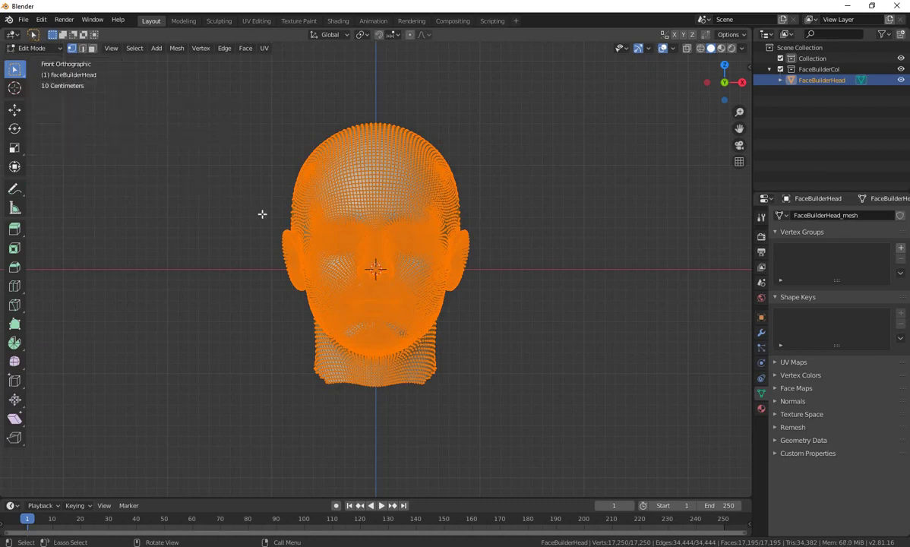
Lasso around the top of the head above the hairline, selecting 1,418 scalp vertices.
{"action": "scroll", "coordinate": [325, 235], "scroll_direction": "up", "scroll_amount": 2}
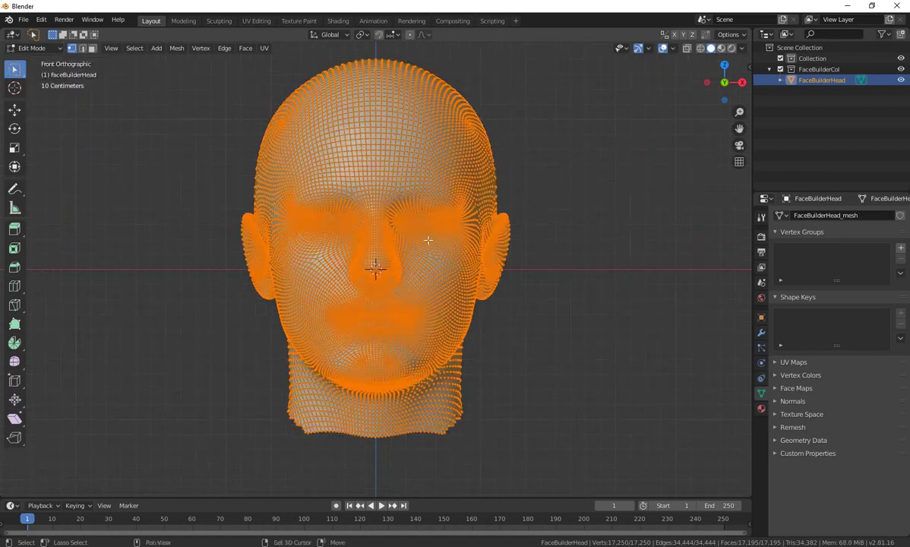
{"action": "middle_click_drag", "start_coordinate": [334, 228], "coordinate": [338, 279], "text": "shift"}
{"action": "scroll", "coordinate": [431, 269], "scroll_direction": "up", "scroll_amount": 2}
{"action": "scroll", "coordinate": [430, 268], "scroll_direction": "down", "scroll_amount": 2, "text": "shift"}
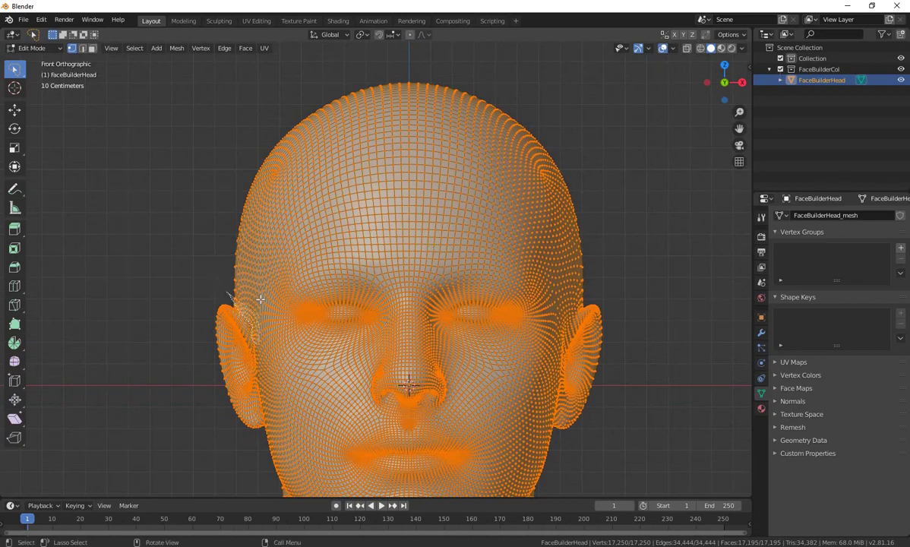
{"action": "left_click_drag", "start_coordinate": [260, 299], "coordinate": [269, 225]}
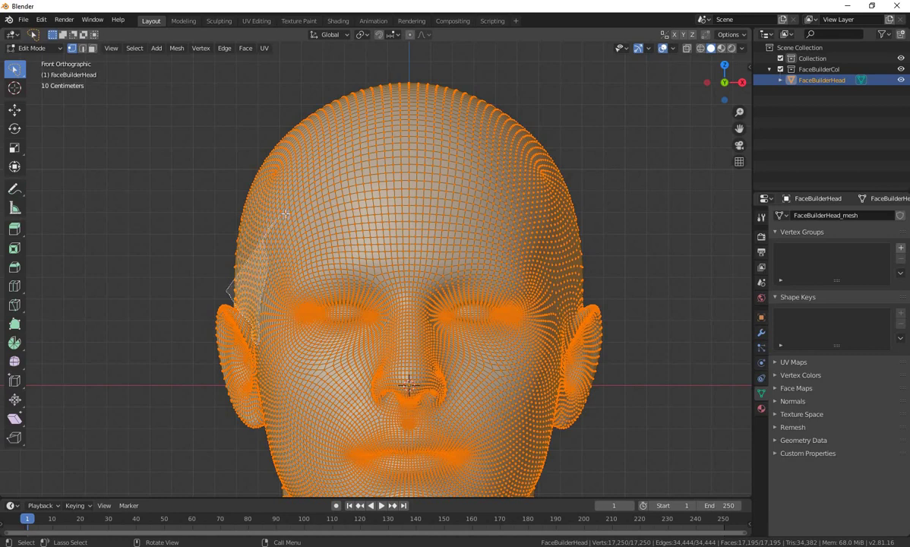
{"action": "mouse_move", "coordinate": [301, 197]}
{"action": "left_mouse_down"}
{"action": "mouse_move", "coordinate": [453, 139]}
{"action": "mouse_move", "coordinate": [568, 283]}
{"action": "left_mouse_up"}
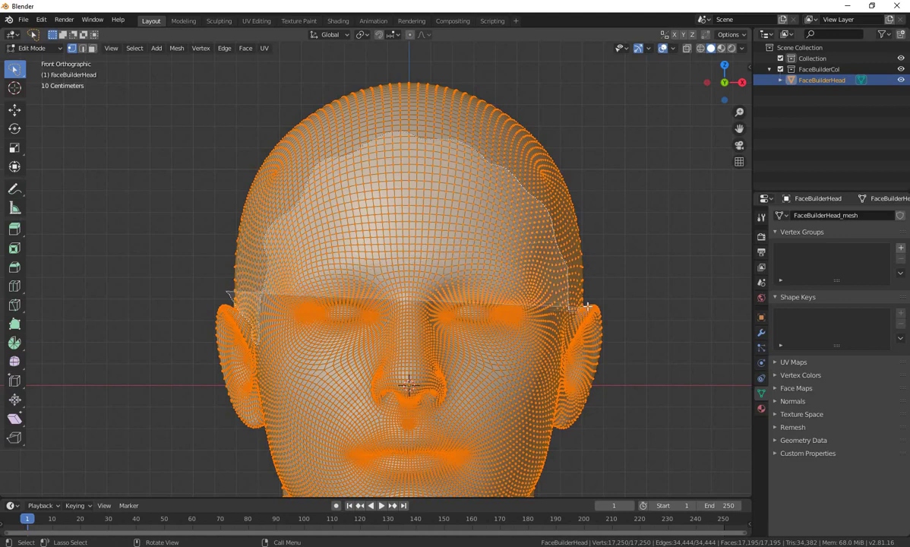
{"action": "mouse_move", "coordinate": [568, 282]}
{"action": "left_mouse_down"}
{"action": "mouse_move", "coordinate": [601, 250]}
{"action": "mouse_move", "coordinate": [513, 81]}
{"action": "mouse_move", "coordinate": [340, 33]}
{"action": "mouse_move", "coordinate": [199, 179]}
{"action": "mouse_move", "coordinate": [238, 312]}
{"action": "left_mouse_up"}
Finish the top-of-head lasso and turn the view to the back of the head.
{"action": "scroll", "coordinate": [376, 265], "scroll_direction": "down", "scroll_amount": 2}
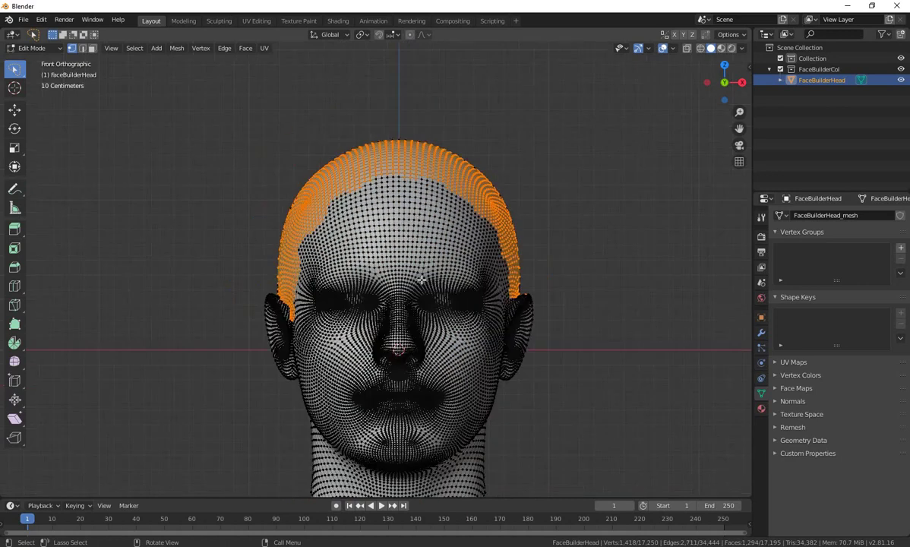
{"action": "middle_click_drag", "start_coordinate": [376, 265], "coordinate": [281, 296]}
{"action": "key", "text": "KP_1"}
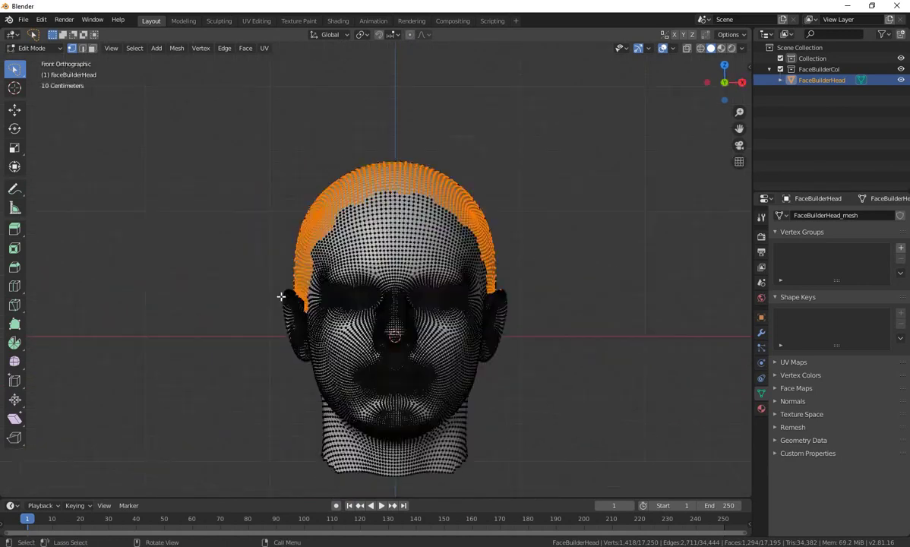
{"action": "key", "text": "KP_3"}
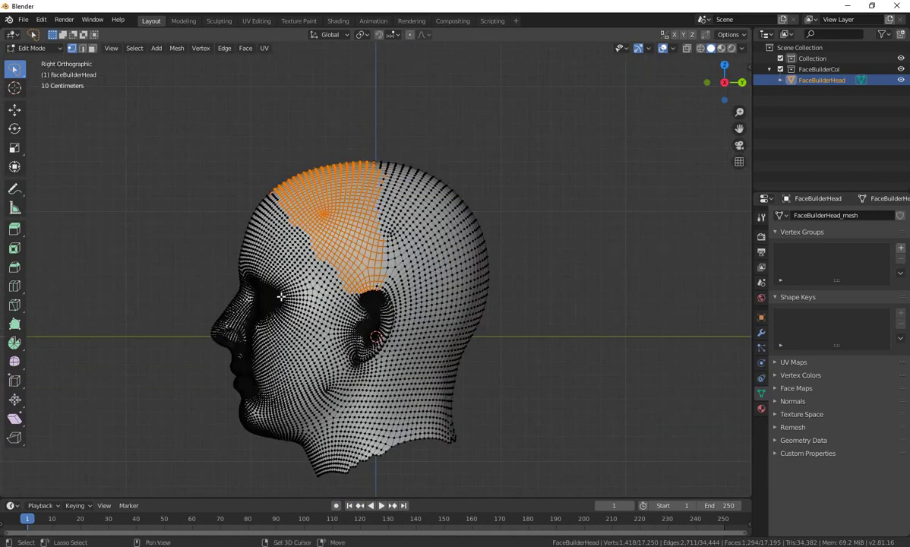
{"action": "middle_click_drag", "start_coordinate": [281, 296], "coordinate": [281, 296]}
{"action": "key", "text": "ctrl+KP_1"}
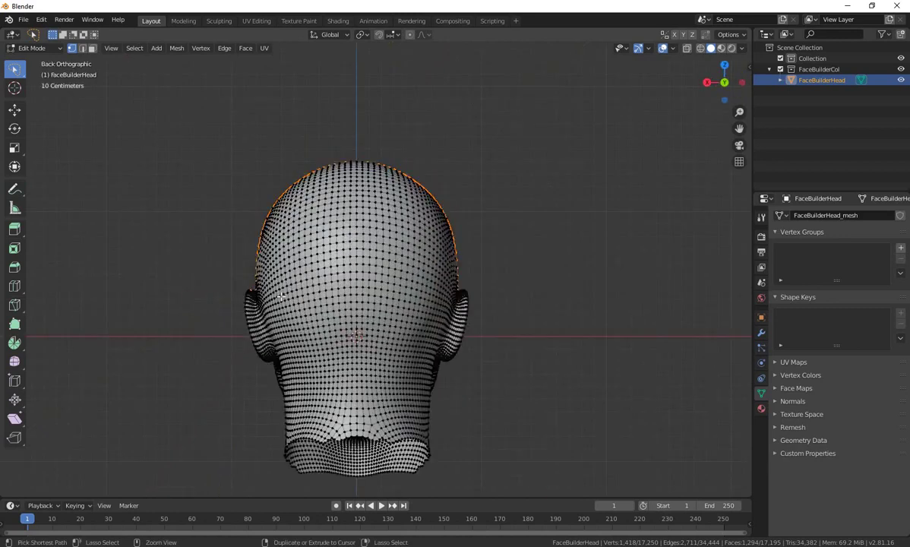
{"action": "scroll", "coordinate": [348, 216], "scroll_direction": "up", "scroll_amount": 2}
{"action": "scroll", "coordinate": [335, 216], "scroll_direction": "down", "scroll_amount": 2}
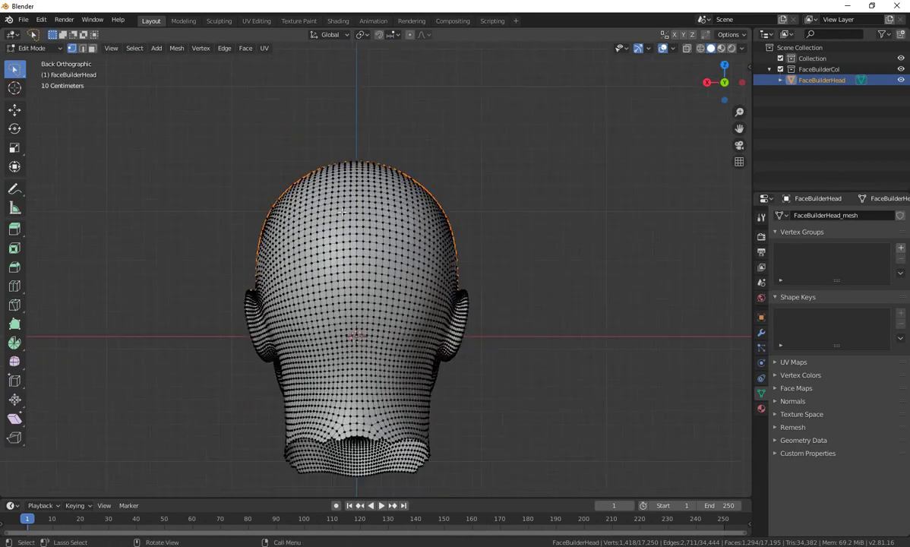
{"action": "scroll", "coordinate": [338, 224], "scroll_direction": "up", "scroll_amount": 1}
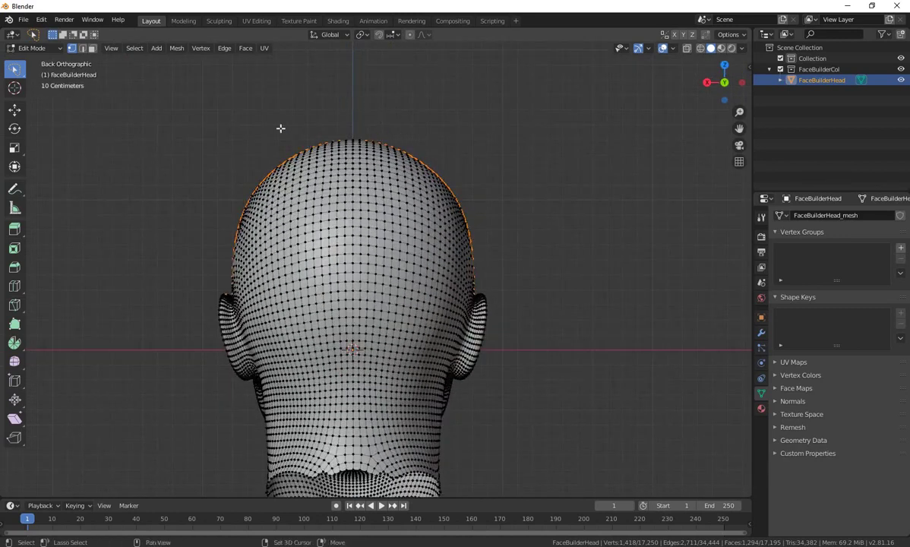
Shift-lasso the back of the head down to the nape, reaching 3,441 selected vertices.
{"action": "mouse_move", "coordinate": [280, 128]}
{"action": "right_mouse_down", "text": "ctrl"}
{"action": "mouse_move", "coordinate": [244, 328]}
{"action": "mouse_move", "coordinate": [312, 407]}
{"action": "mouse_move", "coordinate": [463, 345]}
{"action": "right_mouse_up", "text": "ctrl"}
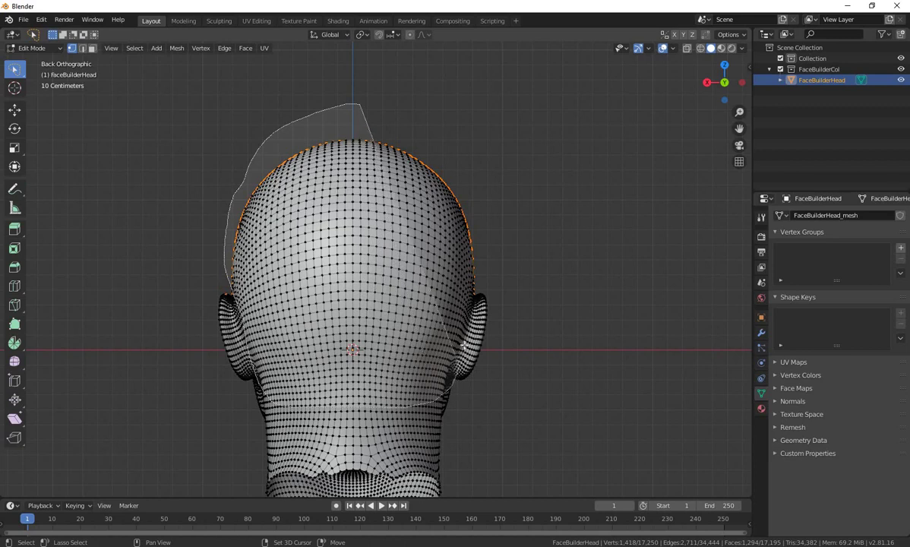
{"action": "right_click_drag", "start_coordinate": [463, 345], "coordinate": [482, 162], "text": "ctrl"}
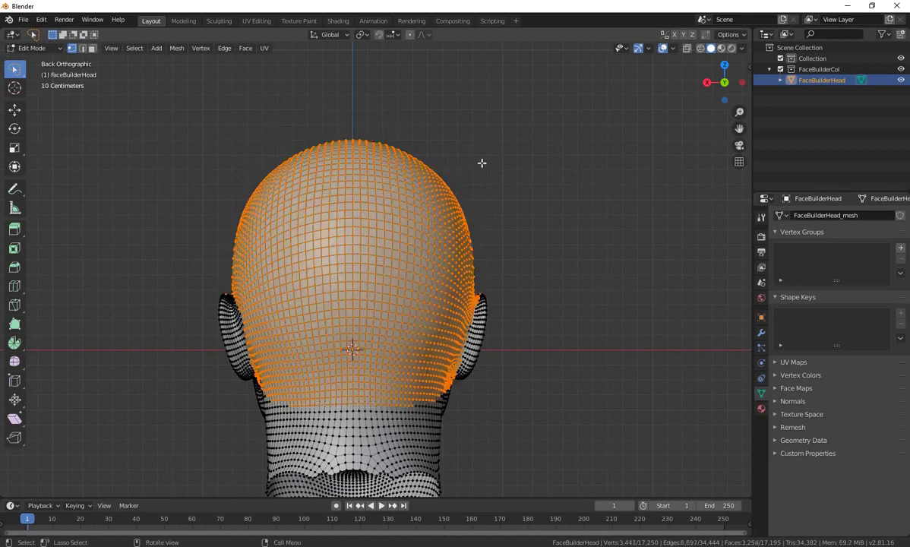
{"action": "mouse_move", "coordinate": [481, 163]}
{"action": "middle_mouse_down"}
{"action": "mouse_move", "coordinate": [449, 307]}
{"action": "mouse_move", "coordinate": [319, 153]}
{"action": "middle_mouse_up"}
Shift-lasso extra hairline vertices around the top and side of the left ear.
{"action": "scroll", "coordinate": [449, 308], "scroll_direction": "up", "scroll_amount": 3}
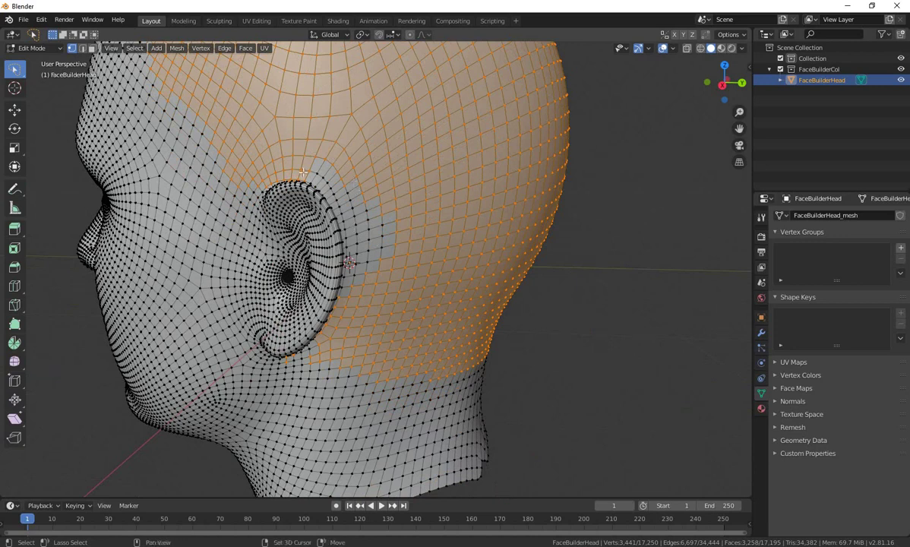
{"action": "right_click_drag", "start_coordinate": [351, 232], "coordinate": [338, 191], "text": "ctrl"}
{"action": "right_click_drag", "start_coordinate": [355, 275], "coordinate": [353, 307], "text": "ctrl"}
{"action": "right_click_drag", "start_coordinate": [394, 249], "coordinate": [356, 268], "text": "ctrl"}
{"action": "scroll", "coordinate": [334, 260], "scroll_direction": "up", "scroll_amount": 4}
{"action": "scroll", "coordinate": [332, 241], "scroll_direction": "down", "scroll_amount": 5}
{"action": "scroll", "coordinate": [305, 178], "scroll_direction": "up", "scroll_amount": 4}
{"action": "scroll", "coordinate": [239, 163], "scroll_direction": "down", "scroll_amount": 2}
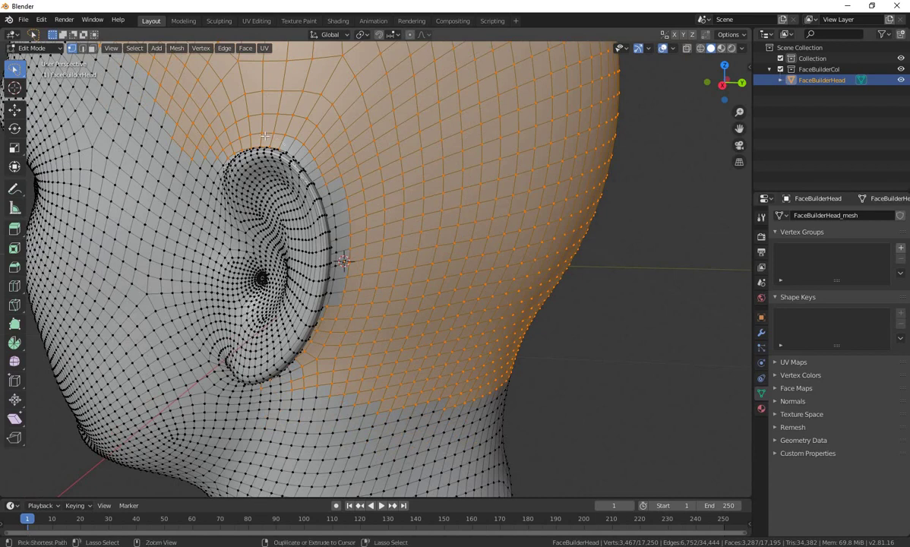
Undo the ear-rim path selection, leaving 3,458 vertices selected.
{"action": "left_click", "coordinate": [289, 156], "text": "ctrl"}
{"action": "middle_click_drag", "start_coordinate": [332, 213], "coordinate": [316, 213]}
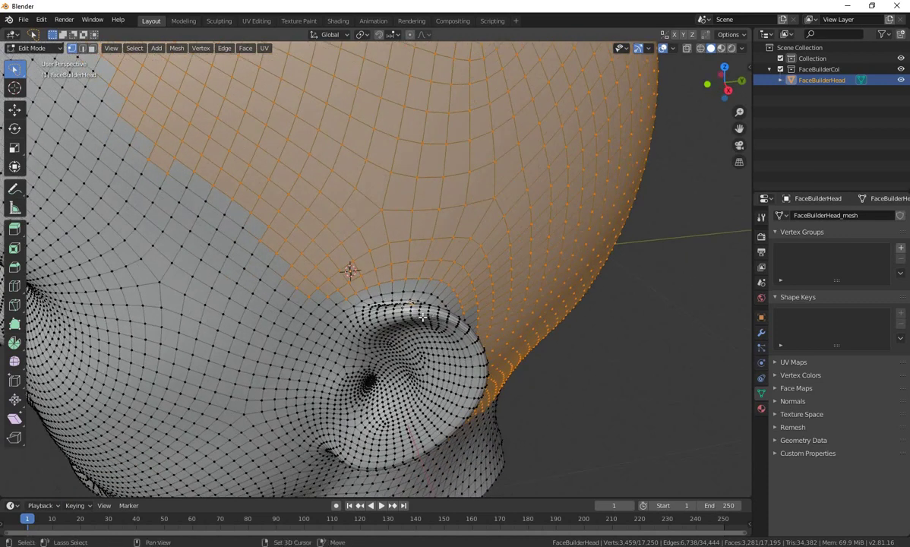
{"action": "key", "text": "ctrl+z"}
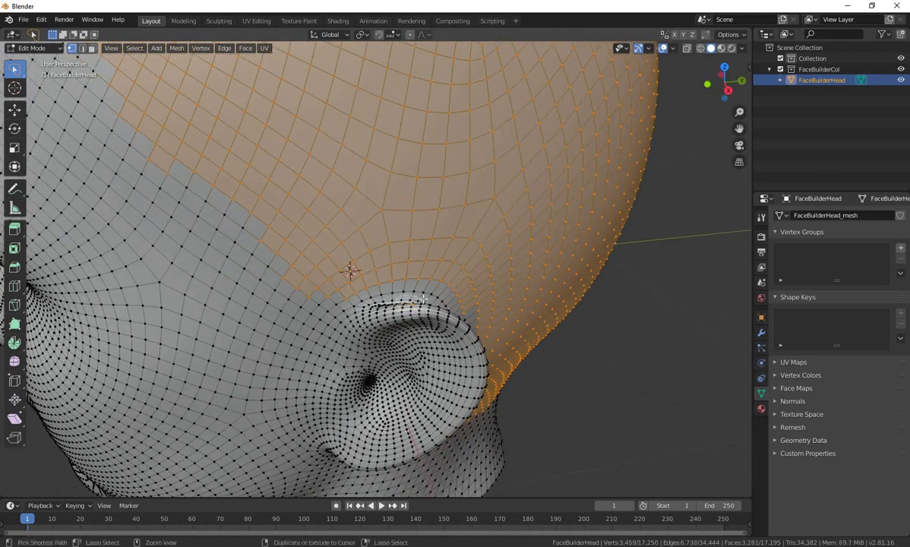
{"action": "scroll", "coordinate": [448, 318], "scroll_direction": "down", "scroll_amount": 8}
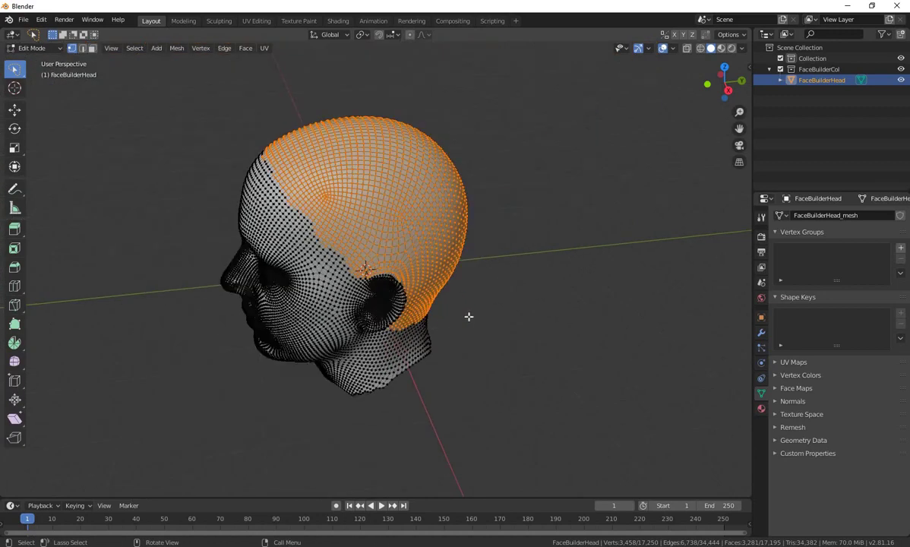
Extend the front hairline selection and deselect part of the upper-left forehead.
{"action": "mouse_move", "coordinate": [349, 264]}
{"action": "middle_mouse_down"}
{"action": "mouse_move", "coordinate": [485, 255]}
{"action": "mouse_move", "coordinate": [489, 264]}
{"action": "mouse_move", "coordinate": [451, 192]}
{"action": "middle_mouse_up"}
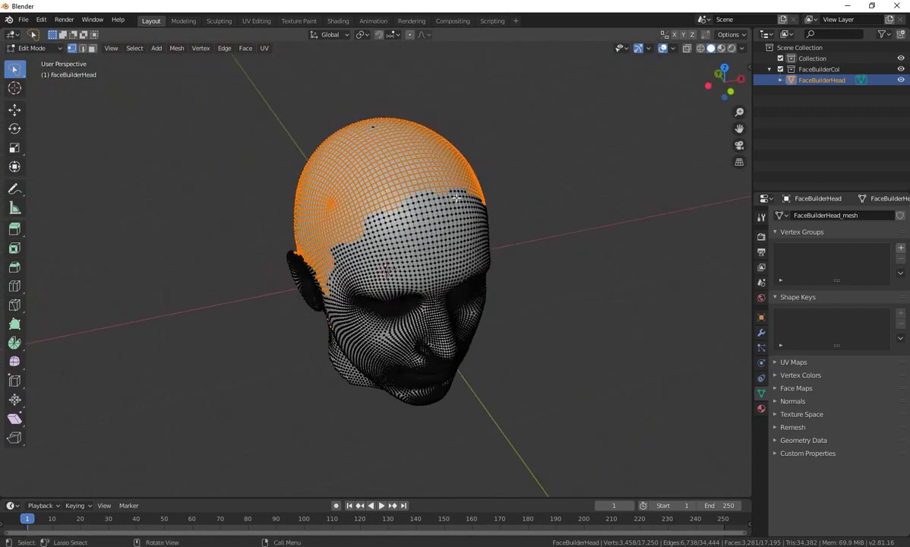
{"action": "scroll", "coordinate": [451, 192], "scroll_direction": "up", "scroll_amount": 3}
{"action": "left_click_drag", "start_coordinate": [414, 108], "coordinate": [511, 136], "text": "shift"}
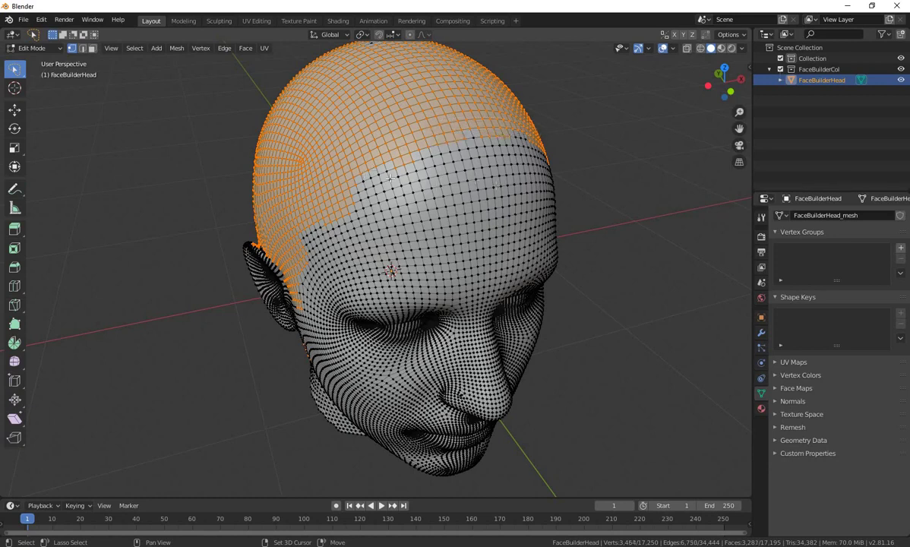
{"action": "left_click_drag", "start_coordinate": [363, 153], "coordinate": [348, 197], "text": "shift"}
{"action": "left_click_drag", "start_coordinate": [288, 146], "coordinate": [383, 230], "text": "ctrl"}
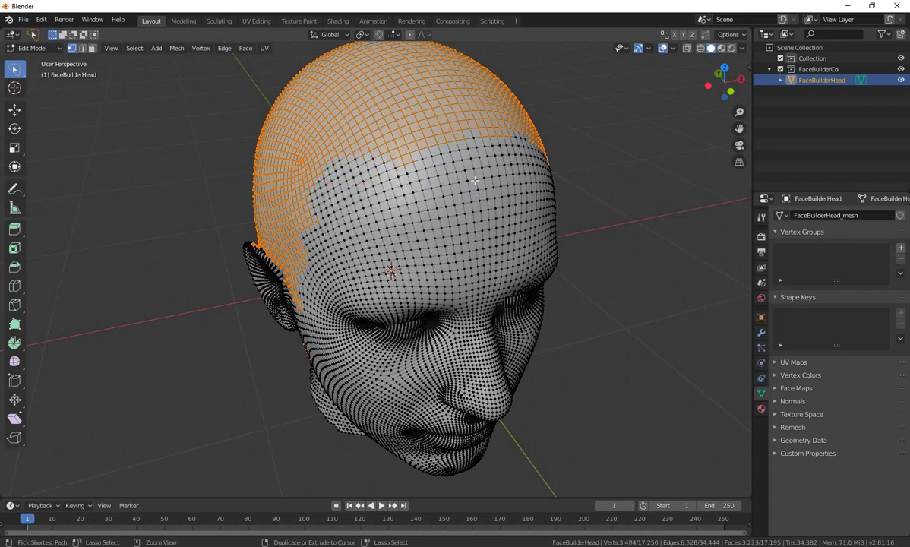
Trim forehead vertices and fill the top-centre gap, reaching 3,351 selected vertices.
{"action": "middle_click_drag", "start_coordinate": [517, 197], "coordinate": [344, 206]}
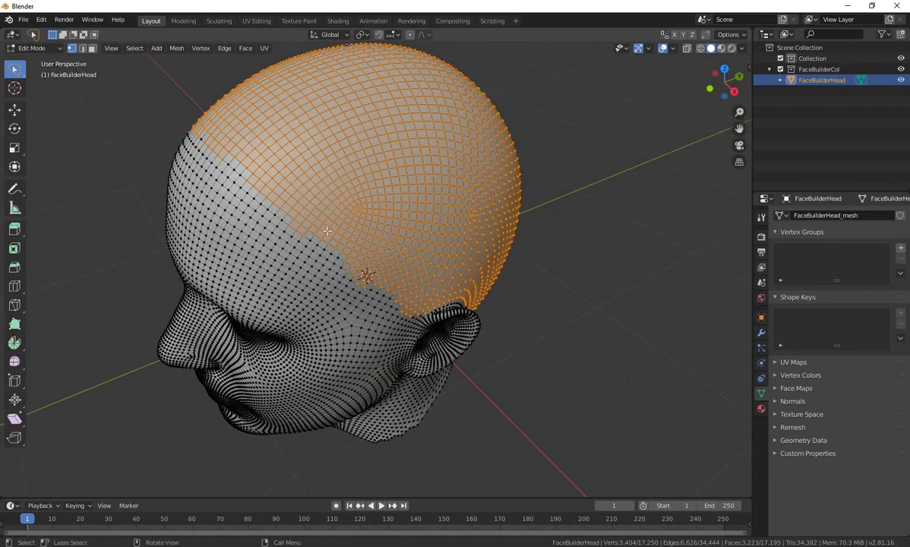
{"action": "left_click_drag", "start_coordinate": [345, 206], "coordinate": [333, 291], "text": "shift"}
{"action": "left_click_drag", "start_coordinate": [387, 185], "coordinate": [331, 279], "text": "ctrl"}
{"action": "mouse_move", "coordinate": [428, 224]}
{"action": "left_mouse_down", "text": "shift"}
{"action": "mouse_move", "coordinate": [303, 172]}
{"action": "mouse_move", "coordinate": [361, 226]}
{"action": "left_mouse_up", "text": "shift"}
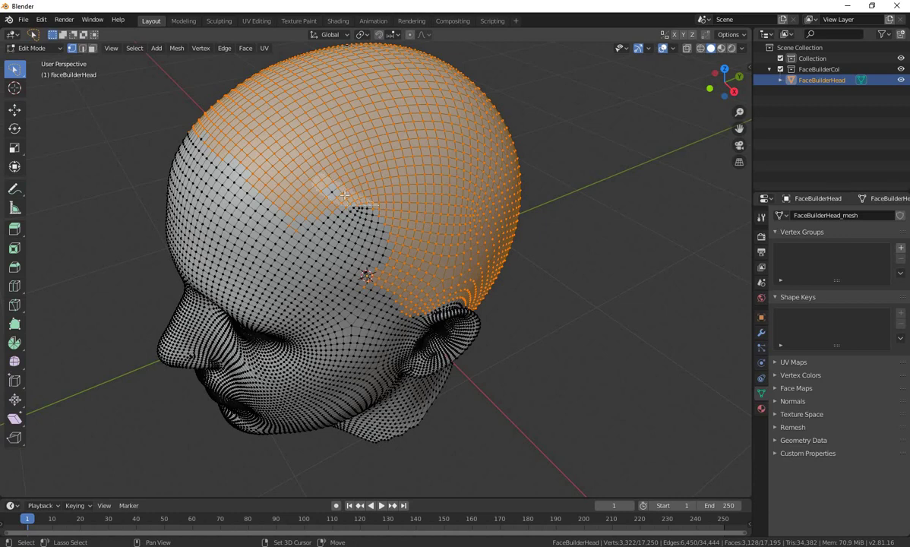
{"action": "mouse_move", "coordinate": [354, 164]}
{"action": "left_mouse_down", "text": "shift"}
{"action": "mouse_move", "coordinate": [288, 193]}
{"action": "mouse_move", "coordinate": [304, 156]}
{"action": "left_mouse_up", "text": "shift"}
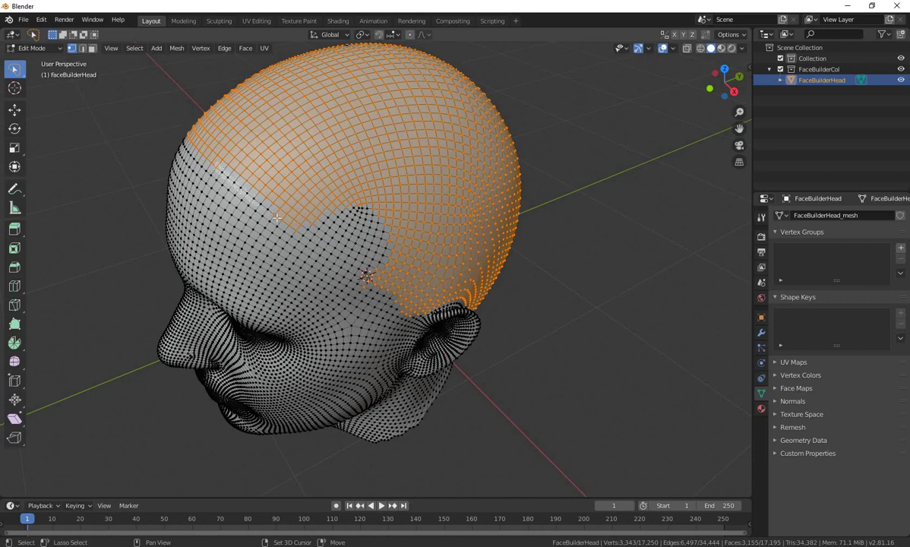
{"action": "left_click_drag", "start_coordinate": [277, 218], "coordinate": [266, 209], "text": "shift"}
{"action": "mouse_move", "coordinate": [410, 228]}
{"action": "middle_mouse_down"}
{"action": "mouse_move", "coordinate": [485, 262]}
{"action": "mouse_move", "coordinate": [573, 250]}
{"action": "mouse_move", "coordinate": [593, 256]}
{"action": "mouse_move", "coordinate": [525, 249]}
{"action": "middle_mouse_up"}
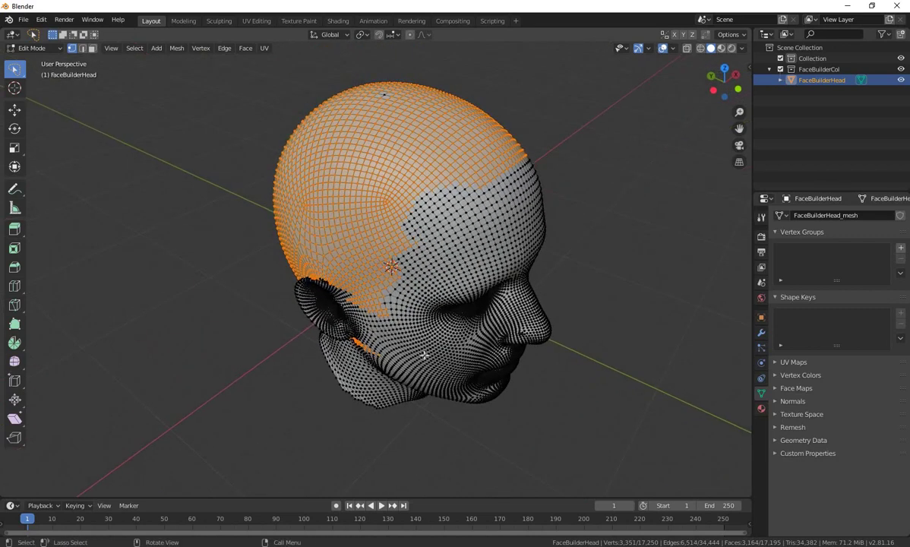
Deselect the earlobe, cheek and front-of-ear vertices from the scalp selection.
{"action": "middle_click_drag", "start_coordinate": [414, 349], "coordinate": [435, 342]}
{"action": "scroll", "coordinate": [427, 343], "scroll_direction": "up", "scroll_amount": 4}
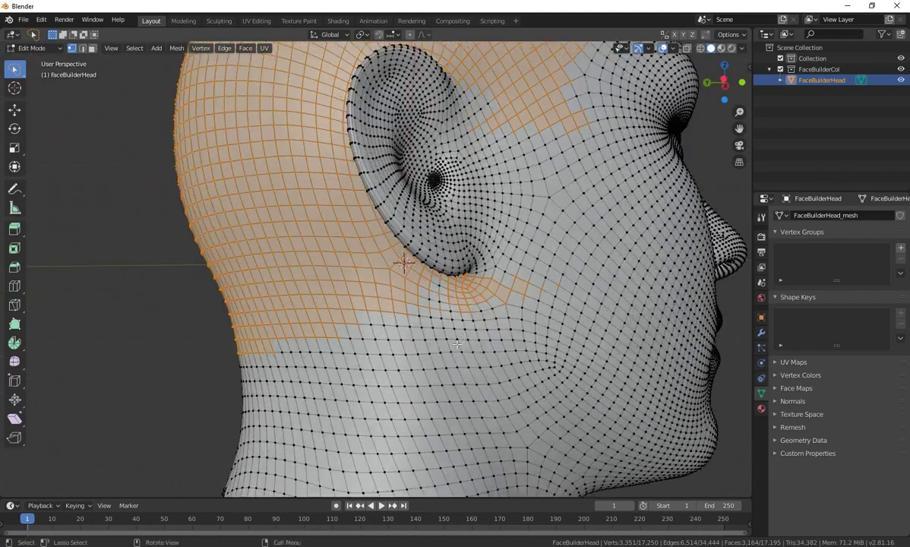
{"action": "left_click_drag", "start_coordinate": [424, 320], "coordinate": [452, 342], "text": "ctrl"}
{"action": "middle_click_drag", "start_coordinate": [473, 341], "coordinate": [554, 315]}
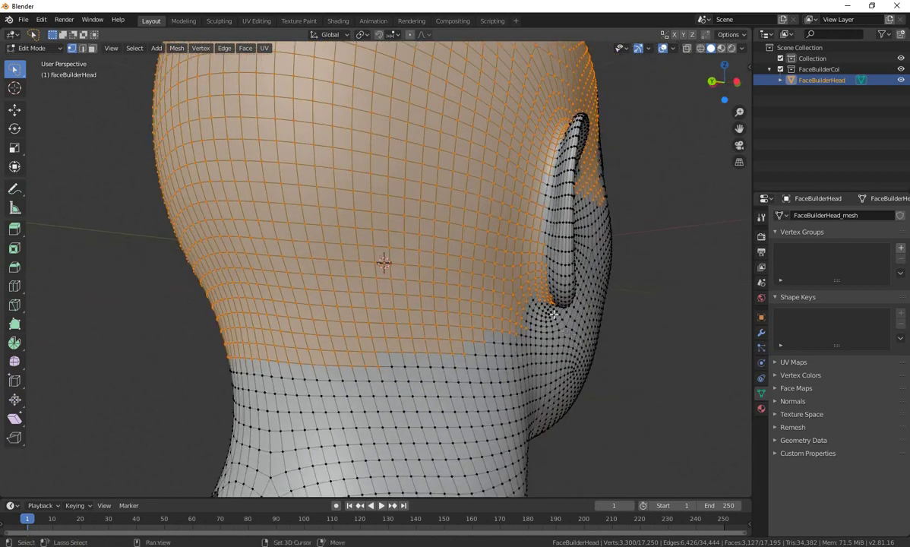
{"action": "mouse_move", "coordinate": [524, 332]}
{"action": "left_mouse_down", "text": "shift"}
{"action": "mouse_move", "coordinate": [562, 238]}
{"action": "mouse_move", "coordinate": [541, 370]}
{"action": "left_mouse_up", "text": "shift"}
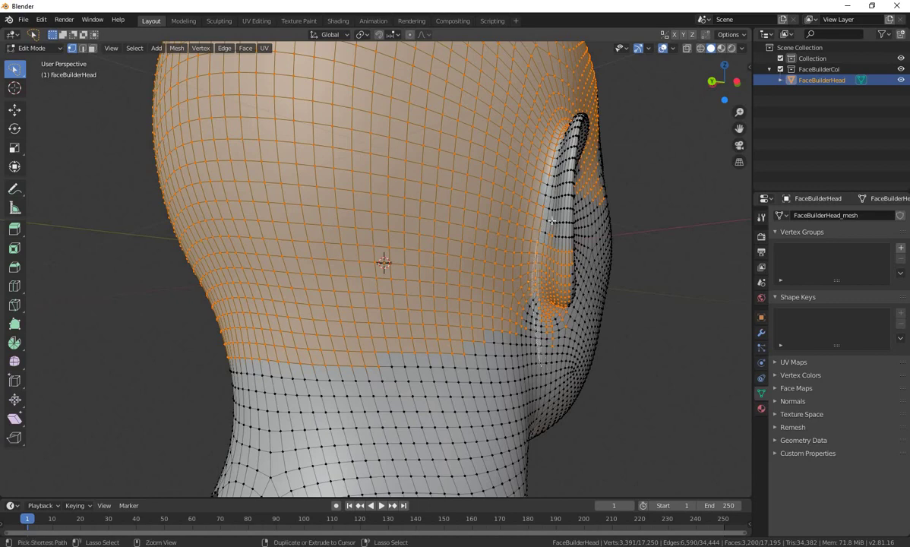
{"action": "left_click_drag", "start_coordinate": [532, 292], "coordinate": [527, 389], "text": "ctrl"}
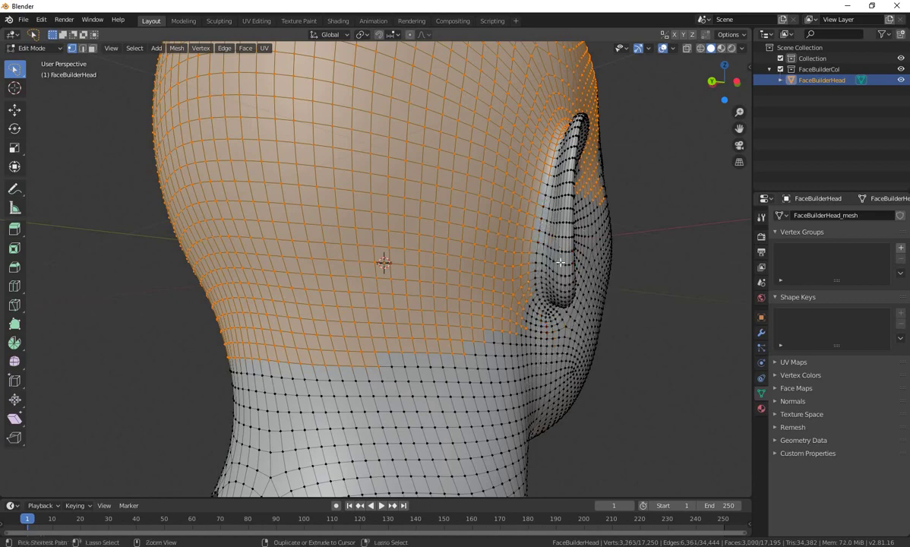
{"action": "left_click_drag", "start_coordinate": [560, 262], "coordinate": [561, 267], "text": "ctrl"}
{"action": "middle_click_drag", "start_coordinate": [584, 261], "coordinate": [533, 344]}
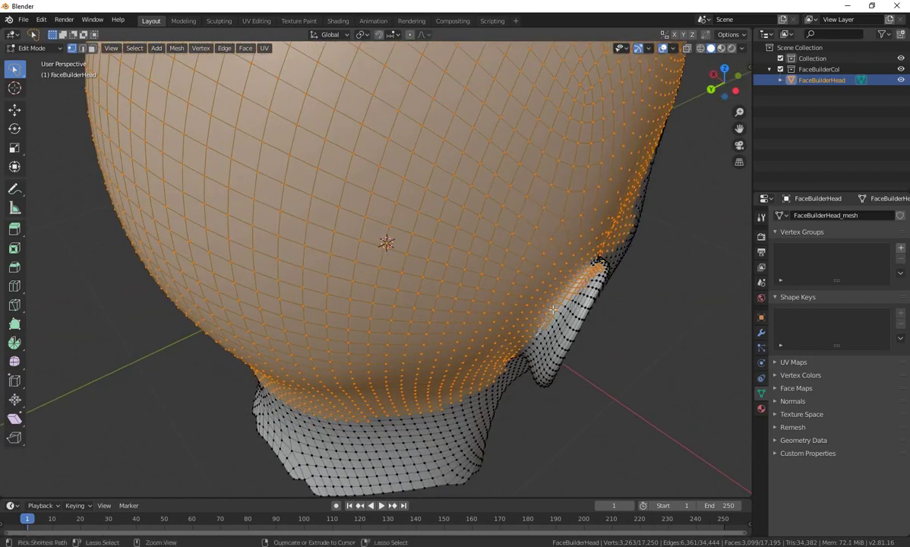
{"action": "left_click_drag", "start_coordinate": [575, 241], "coordinate": [503, 315], "text": "ctrl"}
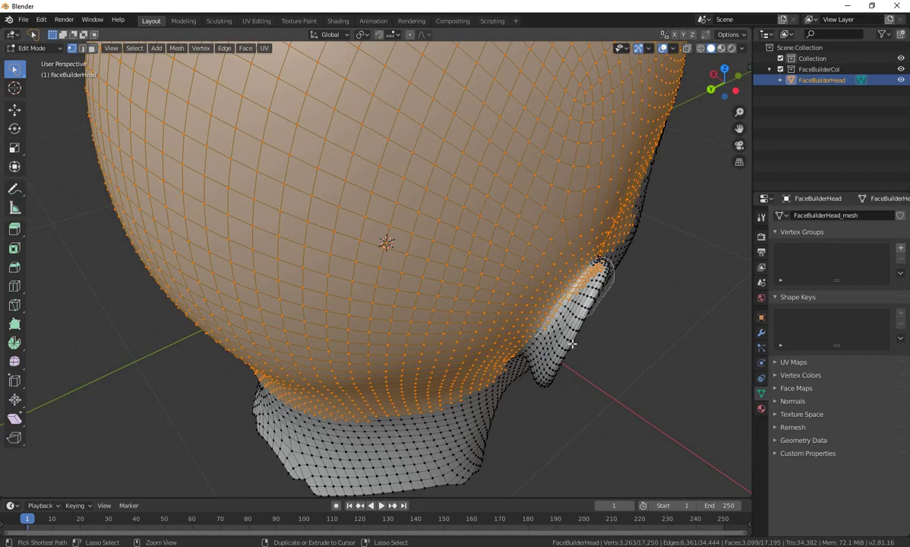
Deselect the ear rim, temple and cheek vertices, then add a vertex group named mian.
{"action": "middle_click_drag", "start_coordinate": [583, 355], "coordinate": [495, 325]}
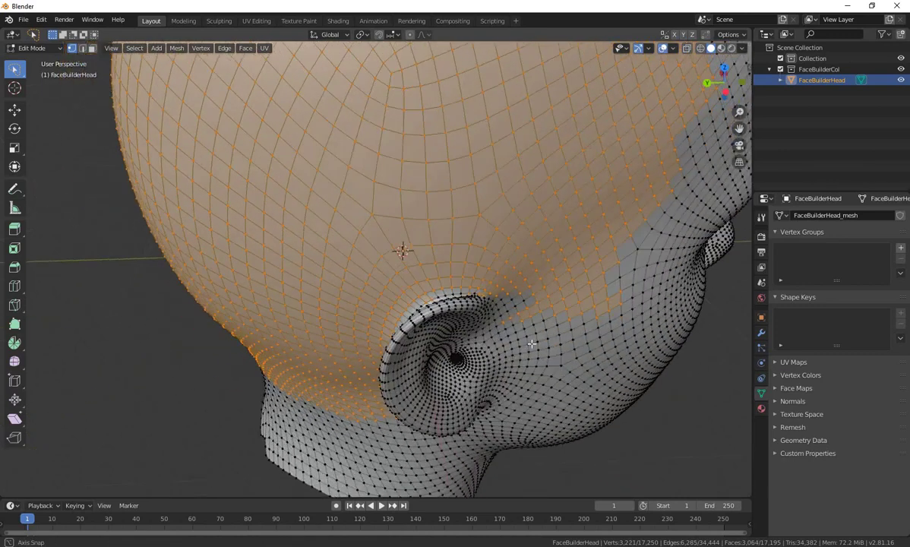
{"action": "mouse_move", "coordinate": [525, 344]}
{"action": "right_mouse_down", "text": "ctrl"}
{"action": "mouse_move", "coordinate": [483, 298]}
{"action": "mouse_move", "coordinate": [523, 353]}
{"action": "right_mouse_up", "text": "ctrl"}
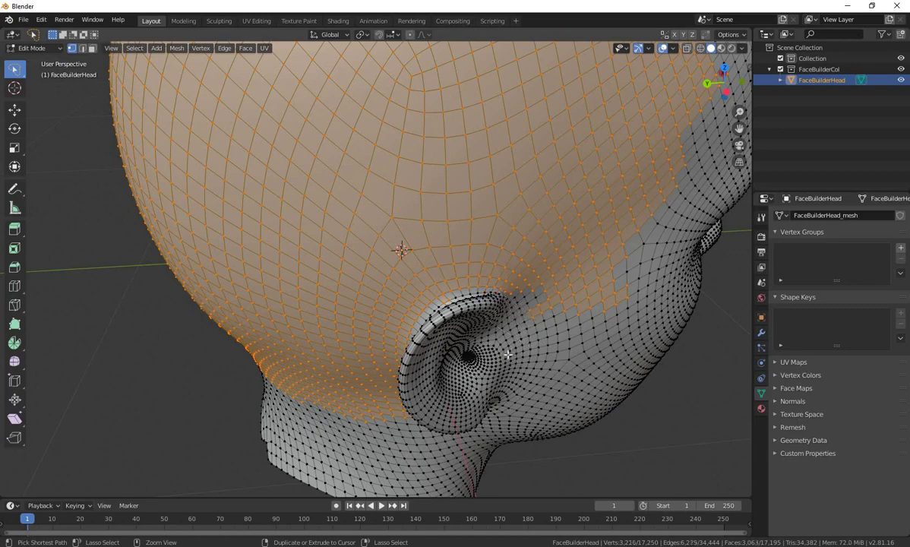
{"action": "middle_click_drag", "start_coordinate": [530, 332], "coordinate": [516, 319]}
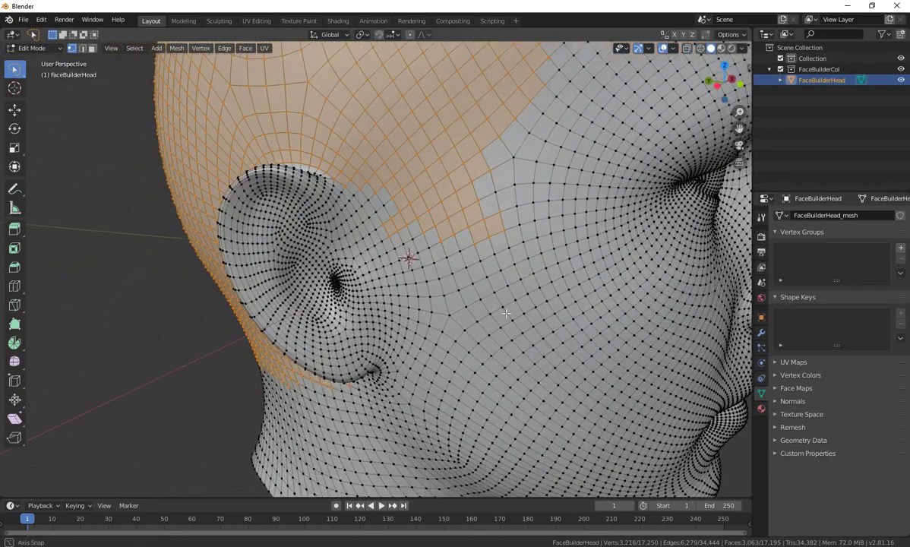
{"action": "scroll", "coordinate": [513, 317], "scroll_direction": "down", "scroll_amount": 2}
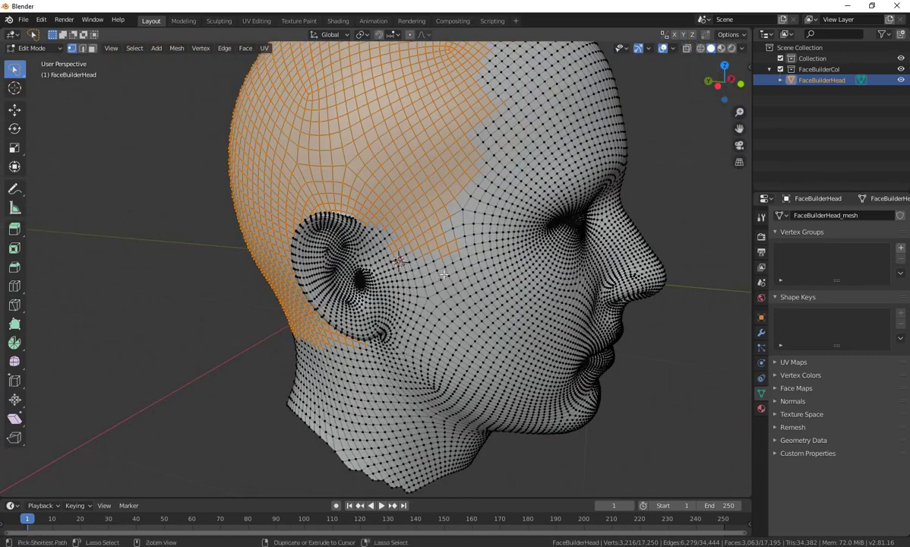
{"action": "right_click_drag", "start_coordinate": [410, 227], "coordinate": [444, 270], "text": "ctrl"}
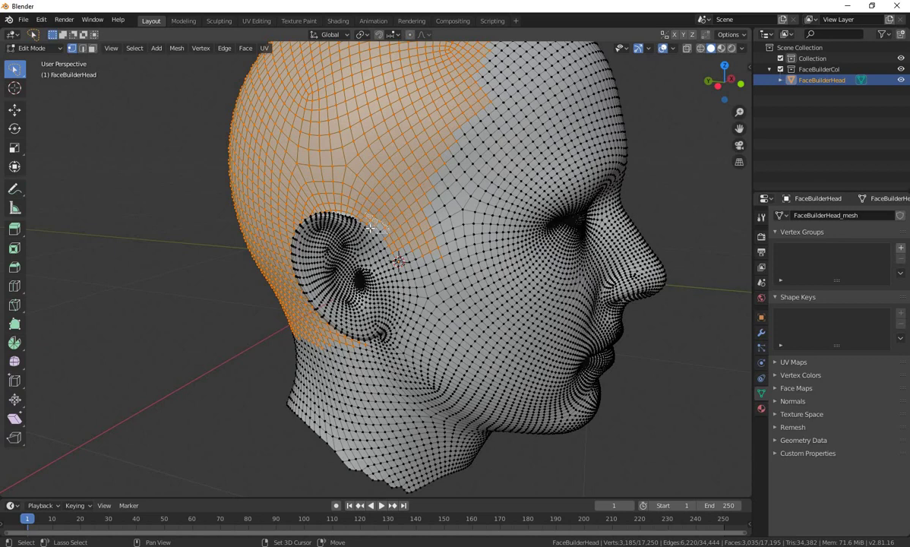
{"action": "right_click_drag", "start_coordinate": [397, 260], "coordinate": [440, 290], "text": "ctrl+shift"}
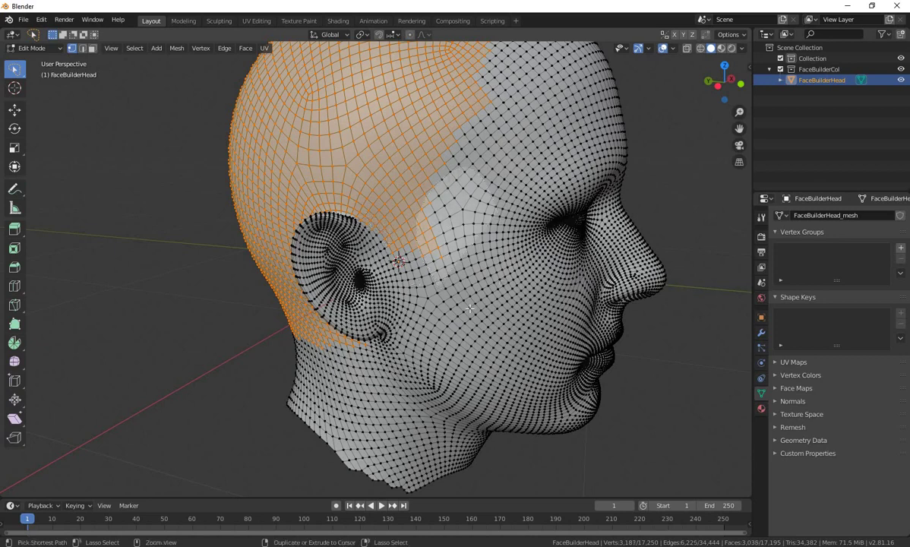
{"action": "mouse_move", "coordinate": [471, 309]}
{"action": "middle_mouse_down"}
{"action": "mouse_move", "coordinate": [551, 313]}
{"action": "mouse_move", "coordinate": [601, 277]}
{"action": "mouse_move", "coordinate": [493, 323]}
{"action": "mouse_move", "coordinate": [591, 319]}
{"action": "mouse_move", "coordinate": [530, 329]}
{"action": "mouse_move", "coordinate": [293, 275]}
{"action": "mouse_move", "coordinate": [220, 288]}
{"action": "middle_mouse_up"}
{"action": "scroll", "coordinate": [293, 275], "scroll_direction": "up", "scroll_amount": 5}
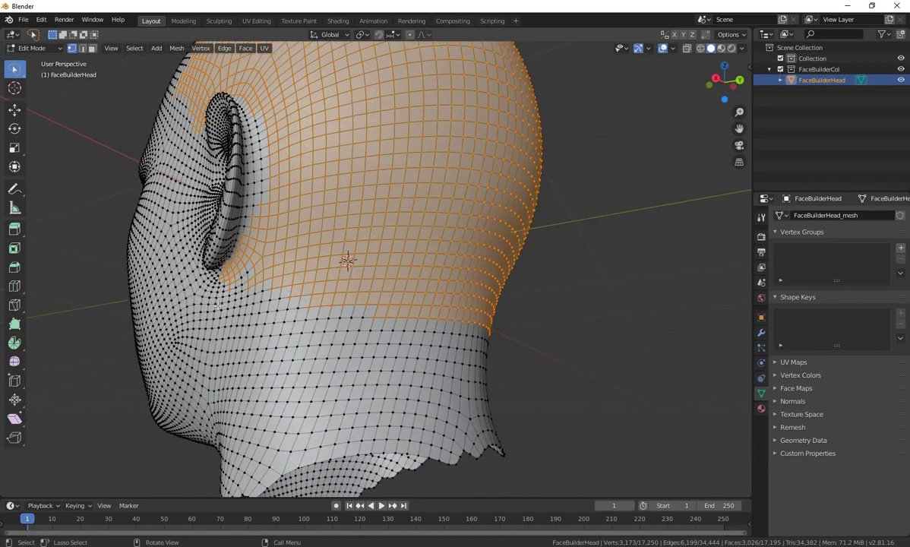
{"action": "left_click", "coordinate": [253, 187], "text": "ctrl"}
{"action": "scroll", "coordinate": [319, 273], "scroll_direction": "down", "scroll_amount": 3}
{"action": "mouse_move", "coordinate": [319, 273]}
{"action": "middle_mouse_down"}
{"action": "mouse_move", "coordinate": [381, 360]}
{"action": "mouse_move", "coordinate": [536, 366]}
{"action": "mouse_move", "coordinate": [579, 357]}
{"action": "middle_mouse_up"}
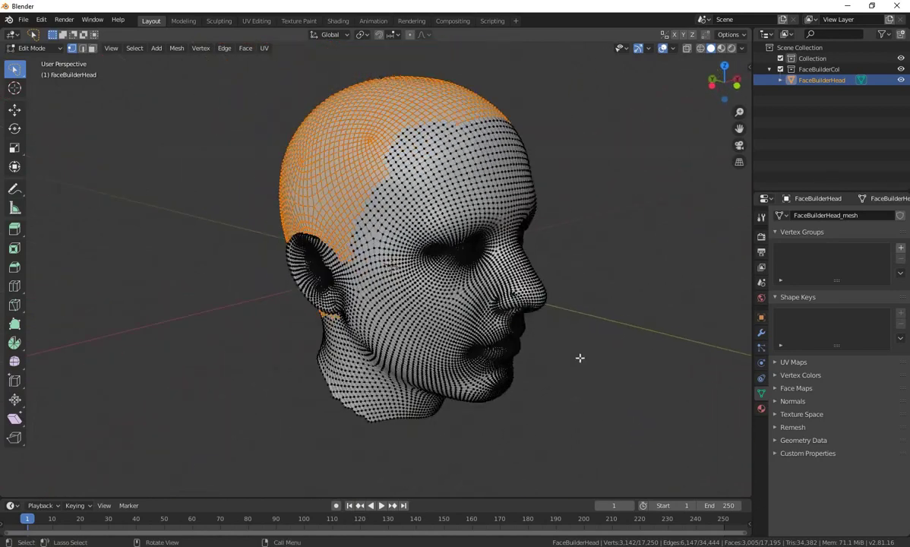
{"action": "left_click", "coordinate": [900, 248]}
{"action": "type", "text": "mian"}
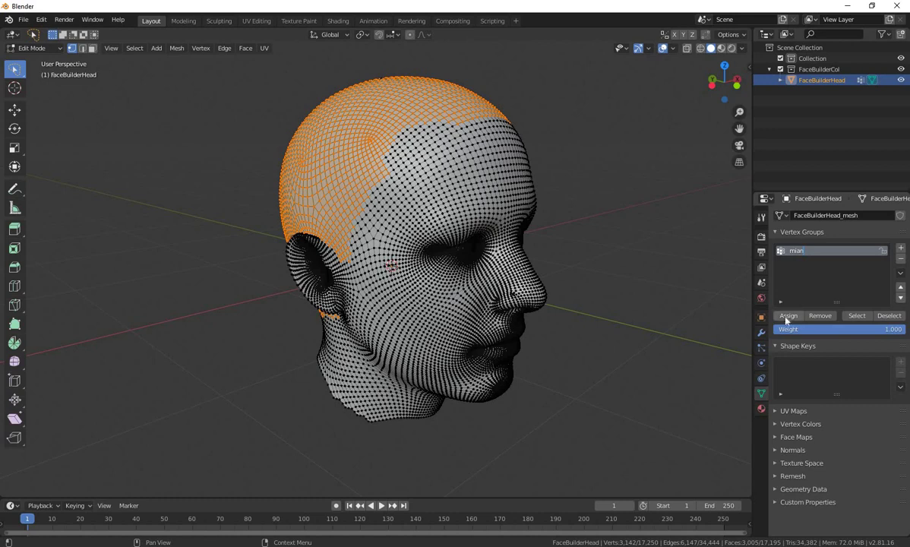
Reselect the mian group, add the bare crown patch, and assign all 3,143 vertices to mian.
{"action": "key", "text": "alt+a"}
{"action": "left_click", "coordinate": [859, 318]}
{"action": "middle_click_drag", "start_coordinate": [605, 313], "coordinate": [623, 364]}
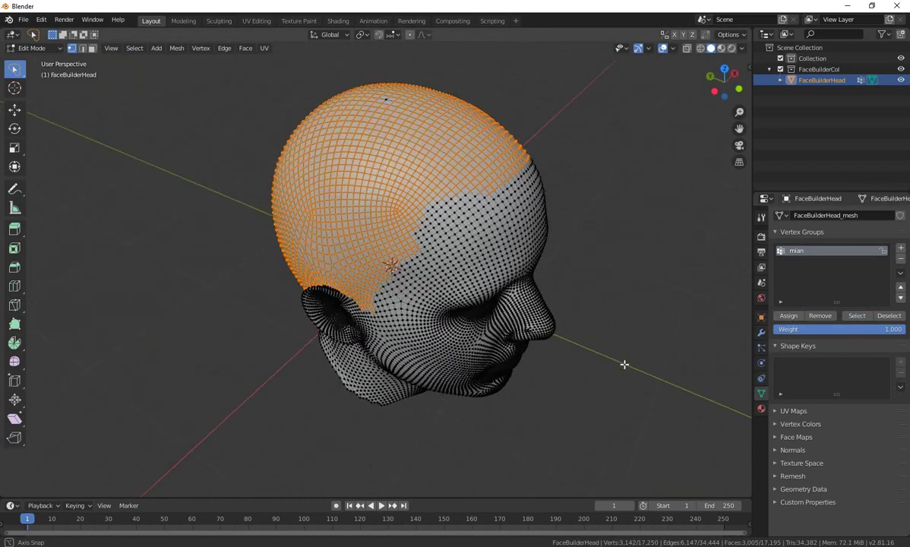
{"action": "scroll", "coordinate": [392, 110], "scroll_direction": "up", "scroll_amount": 5}
{"action": "left_click", "coordinate": [401, 64], "text": "shift"}
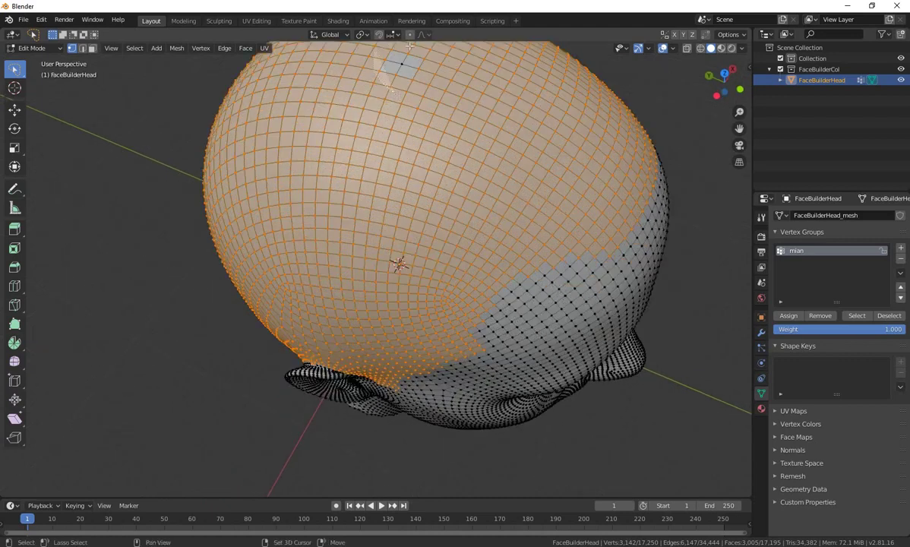
{"action": "left_click", "coordinate": [785, 317]}
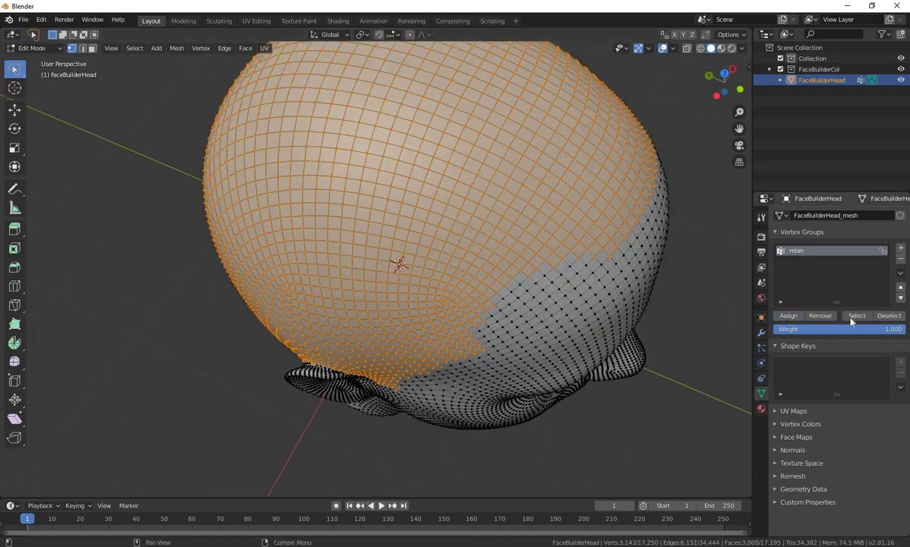
{"action": "scroll", "coordinate": [688, 303], "scroll_direction": "down", "scroll_amount": 5}
{"action": "mouse_move", "coordinate": [622, 310]}
{"action": "middle_mouse_down"}
{"action": "mouse_move", "coordinate": [394, 119]}
{"action": "mouse_move", "coordinate": [527, 187]}
{"action": "mouse_move", "coordinate": [583, 274]}
{"action": "mouse_move", "coordinate": [653, 280]}
{"action": "mouse_move", "coordinate": [678, 244]}
{"action": "mouse_move", "coordinate": [648, 235]}
{"action": "mouse_move", "coordinate": [582, 250]}
{"action": "middle_mouse_up"}
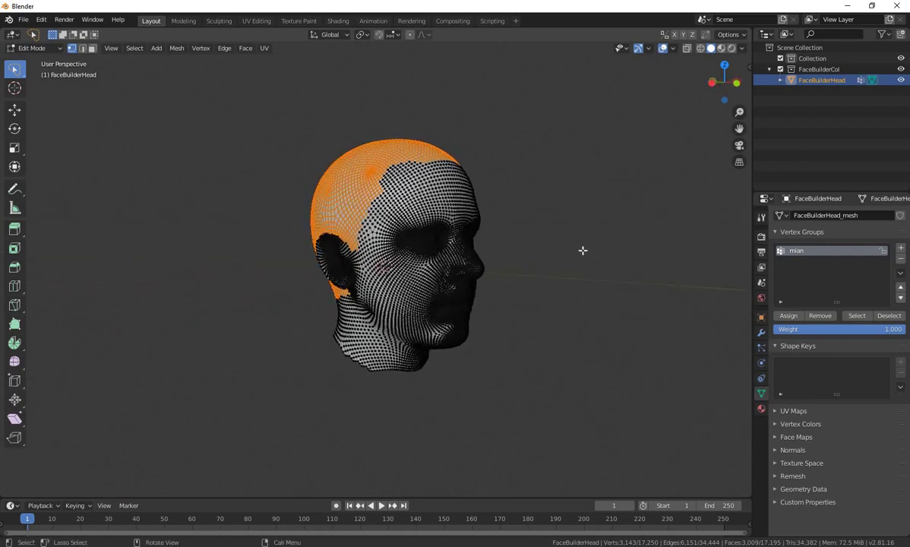
Turn the head toward the viewer and clear the scalp selection.
{"action": "scroll", "coordinate": [509, 288], "scroll_direction": "up", "scroll_amount": 2}
{"action": "mouse_move", "coordinate": [528, 331]}
{"action": "middle_mouse_down"}
{"action": "mouse_move", "coordinate": [530, 349]}
{"action": "mouse_move", "coordinate": [430, 386]}
{"action": "mouse_move", "coordinate": [465, 382]}
{"action": "mouse_move", "coordinate": [474, 275]}
{"action": "mouse_move", "coordinate": [439, 264]}
{"action": "middle_mouse_up"}
{"action": "left_click", "coordinate": [531, 361]}
{"action": "scroll", "coordinate": [473, 275], "scroll_direction": "up", "scroll_amount": 4}
{"action": "scroll", "coordinate": [463, 272], "scroll_direction": "up", "scroll_amount": 1}
{"action": "scroll", "coordinate": [452, 268], "scroll_direction": "down", "scroll_amount": 1}
{"action": "scroll", "coordinate": [440, 263], "scroll_direction": "down", "scroll_amount": 2}
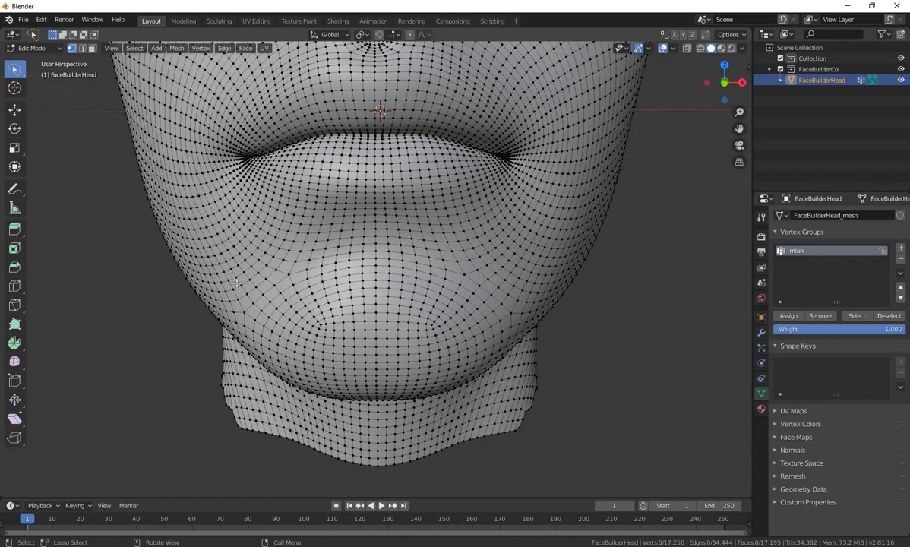
Lasso the chin area, removing the neck band and stray upper vertices.
{"action": "left_click_drag", "start_coordinate": [236, 282], "coordinate": [243, 389]}
{"action": "key", "text": "KP_1"}
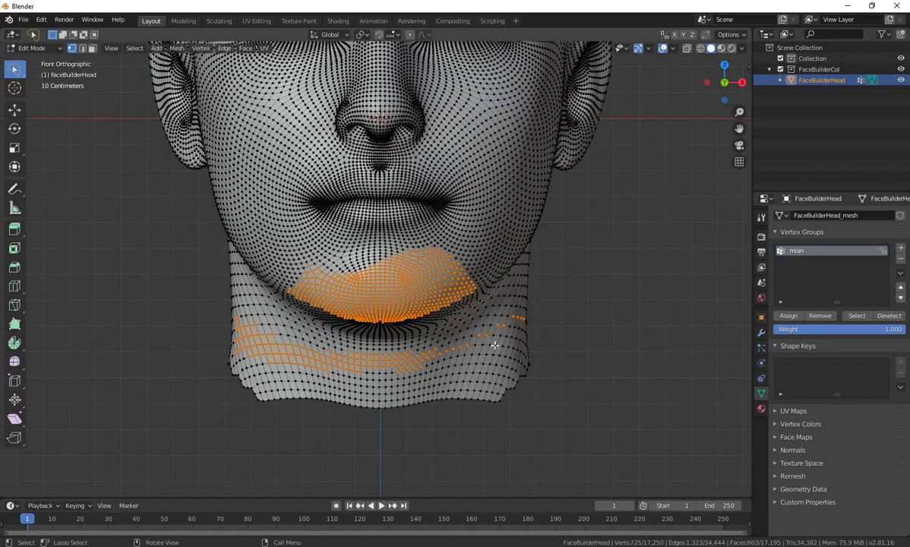
{"action": "mouse_move", "coordinate": [566, 439]}
{"action": "left_mouse_down", "text": "ctrl"}
{"action": "mouse_move", "coordinate": [511, 323]}
{"action": "mouse_move", "coordinate": [570, 322]}
{"action": "left_mouse_up", "text": "ctrl"}
{"action": "mouse_move", "coordinate": [554, 417]}
{"action": "left_mouse_down", "text": "ctrl"}
{"action": "mouse_move", "coordinate": [388, 342]}
{"action": "mouse_move", "coordinate": [513, 400]}
{"action": "left_mouse_up", "text": "ctrl"}
{"action": "middle_click_drag", "start_coordinate": [514, 399], "coordinate": [90, 267]}
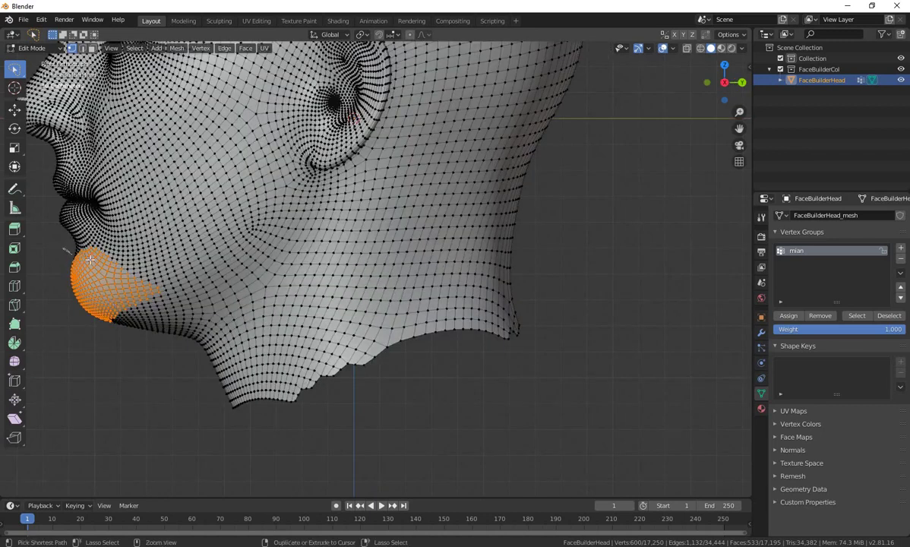
{"action": "left_click_drag", "start_coordinate": [90, 260], "coordinate": [60, 247], "text": "ctrl"}
{"action": "mouse_move", "coordinate": [154, 303]}
{"action": "left_mouse_down", "text": "ctrl"}
{"action": "mouse_move", "coordinate": [144, 327]}
{"action": "mouse_move", "coordinate": [160, 314]}
{"action": "left_mouse_up", "text": "ctrl"}
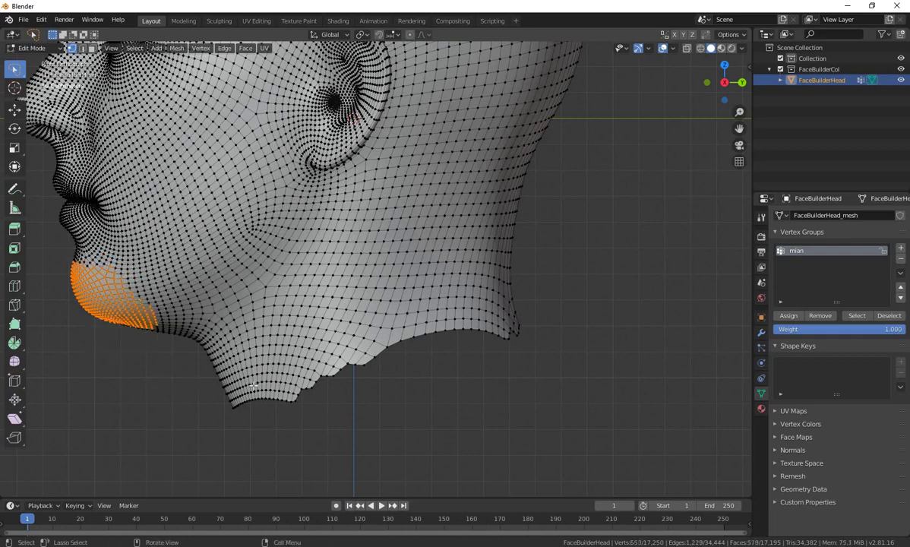
{"action": "mouse_move", "coordinate": [237, 362]}
{"action": "middle_mouse_down"}
{"action": "mouse_move", "coordinate": [362, 358]}
{"action": "mouse_move", "coordinate": [471, 331]}
{"action": "mouse_move", "coordinate": [415, 354]}
{"action": "mouse_move", "coordinate": [443, 345]}
{"action": "middle_mouse_up"}
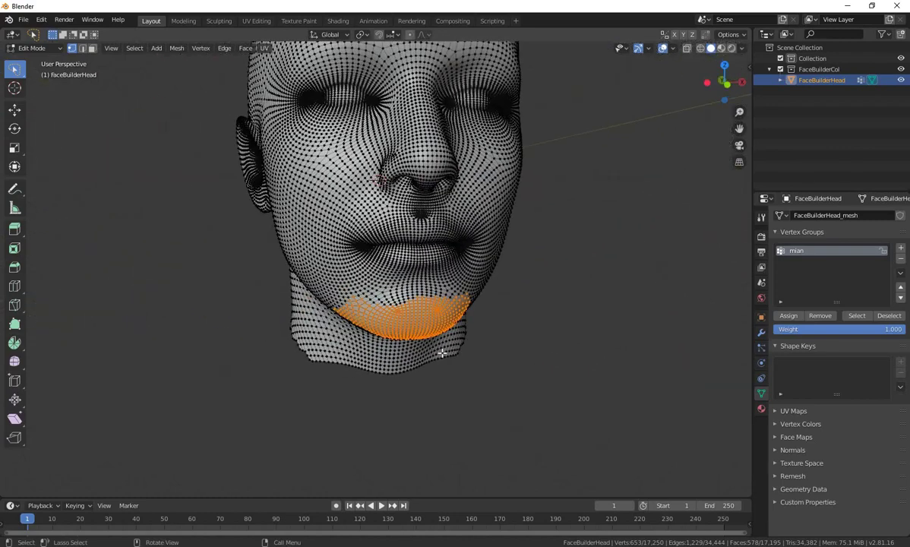
Refine the chin selection from the front view, ending with 793 vertices selected.
{"action": "key", "text": "KP_1"}
{"action": "scroll", "coordinate": [419, 334], "scroll_direction": "up", "scroll_amount": 3}
{"action": "scroll", "coordinate": [419, 335], "scroll_direction": "up", "scroll_amount": 1}
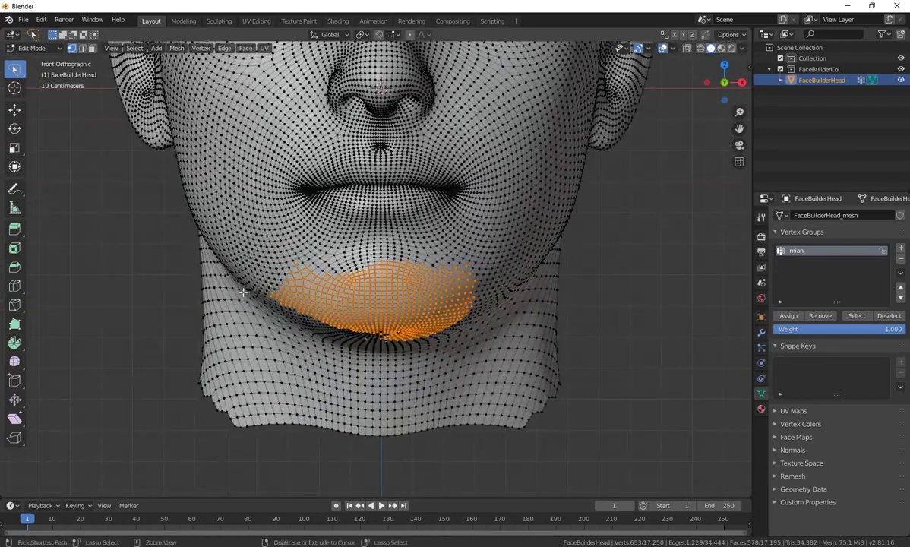
{"action": "right_click_drag", "start_coordinate": [299, 295], "coordinate": [305, 307], "text": "ctrl+shift"}
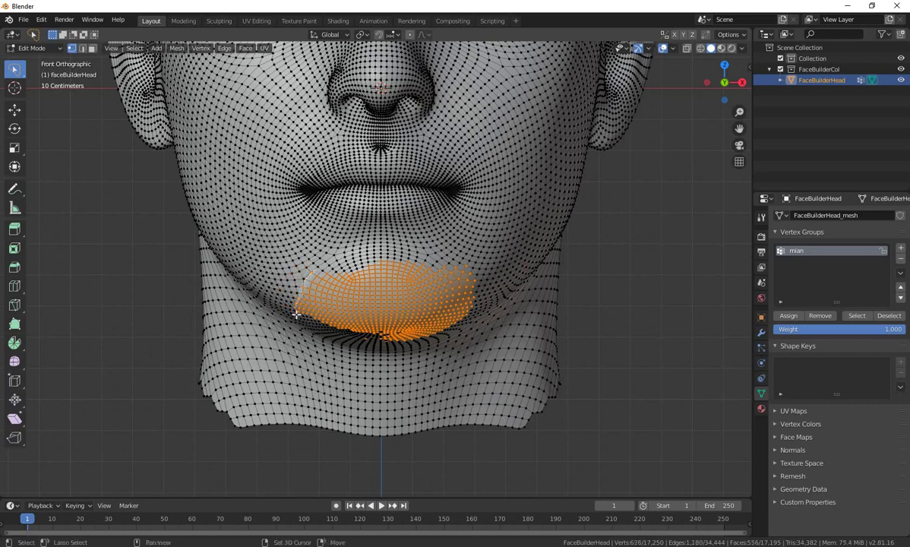
{"action": "right_click_drag", "start_coordinate": [296, 314], "coordinate": [412, 305], "text": "ctrl"}
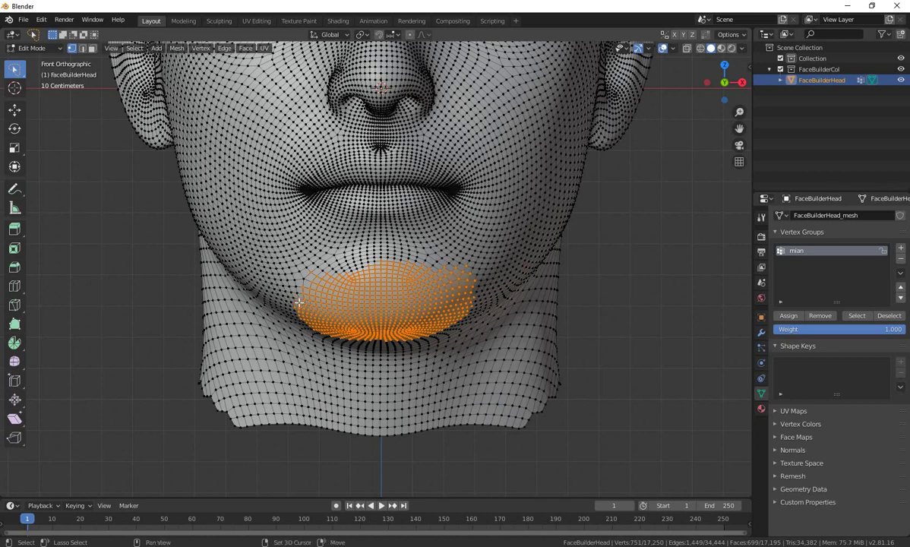
{"action": "right_click_drag", "start_coordinate": [339, 259], "coordinate": [428, 281], "text": "ctrl"}
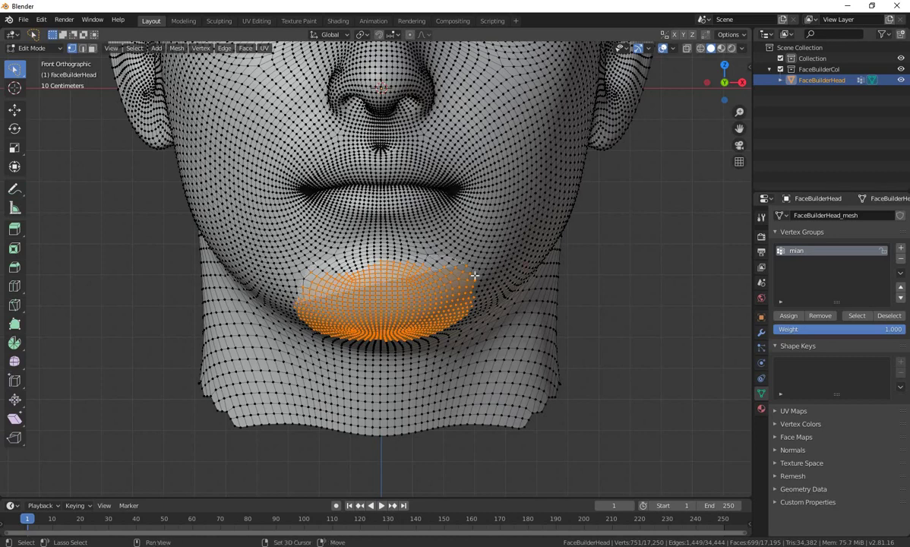
{"action": "scroll", "coordinate": [421, 313], "scroll_direction": "down", "scroll_amount": 1}
{"action": "middle_click_drag", "start_coordinate": [421, 313], "coordinate": [465, 266]}
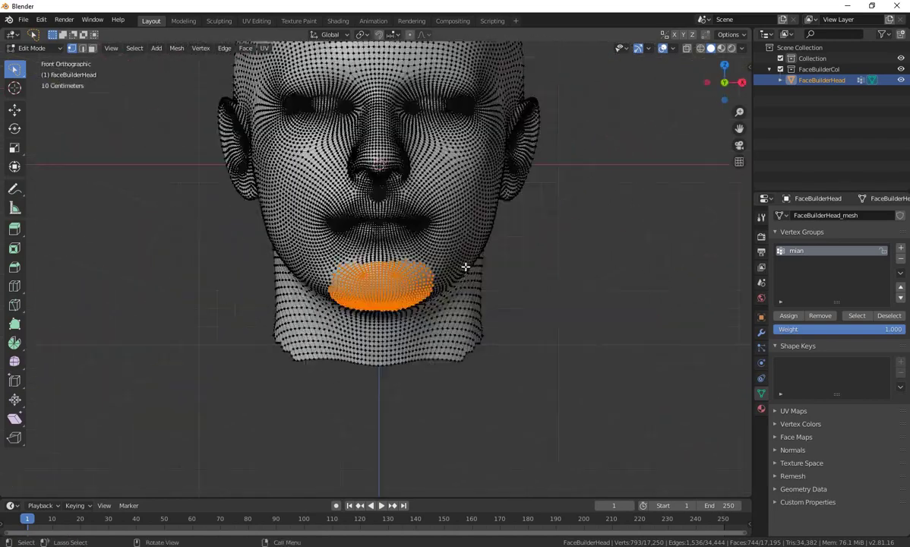
Check the chin selection from side, back, left and right views, then return to three-quarter perspective.
{"action": "key", "text": "KP_3"}
{"action": "key", "text": "KP_1"}
{"action": "key", "text": "KP_8"}
{"action": "key", "text": "KP_8"}
{"action": "key", "text": "KP_8"}
{"action": "key", "text": "KP_8"}
{"action": "key", "text": "ctrl+KP_1"}
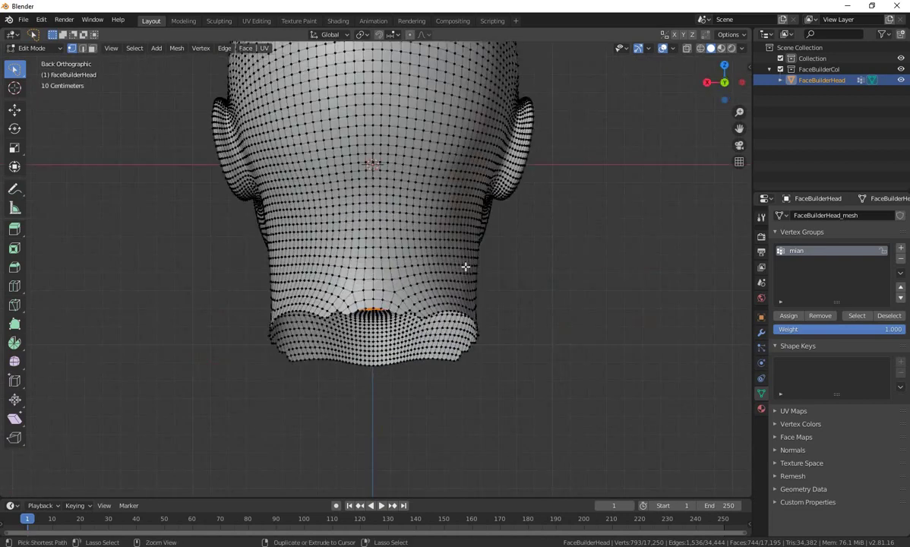
{"action": "key", "text": "ctrl+KP_3"}
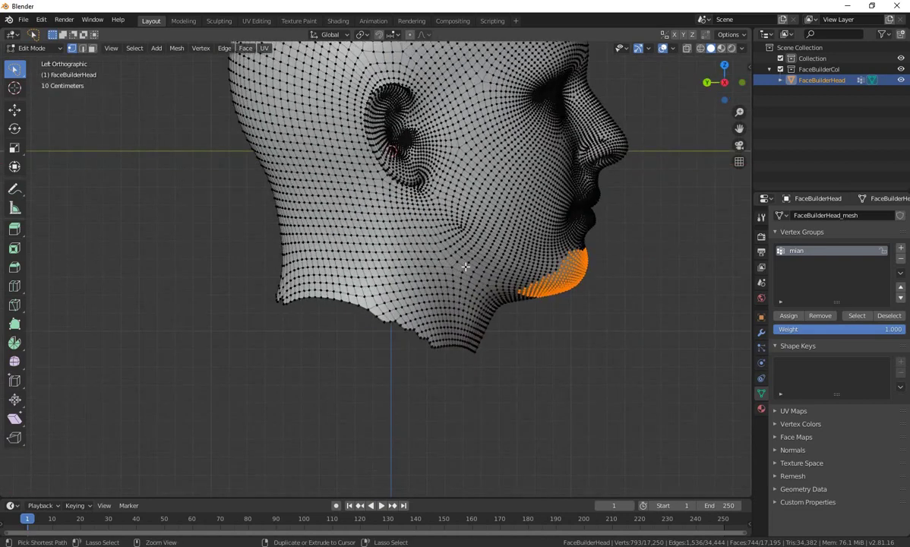
{"action": "key", "text": "KP_8"}
{"action": "key", "text": "ctrl+KP_1"}
{"action": "key", "text": "ctrl+KP_3"}
{"action": "key", "text": "KP_3"}
{"action": "scroll", "coordinate": [467, 273], "scroll_direction": "down", "scroll_amount": 3}
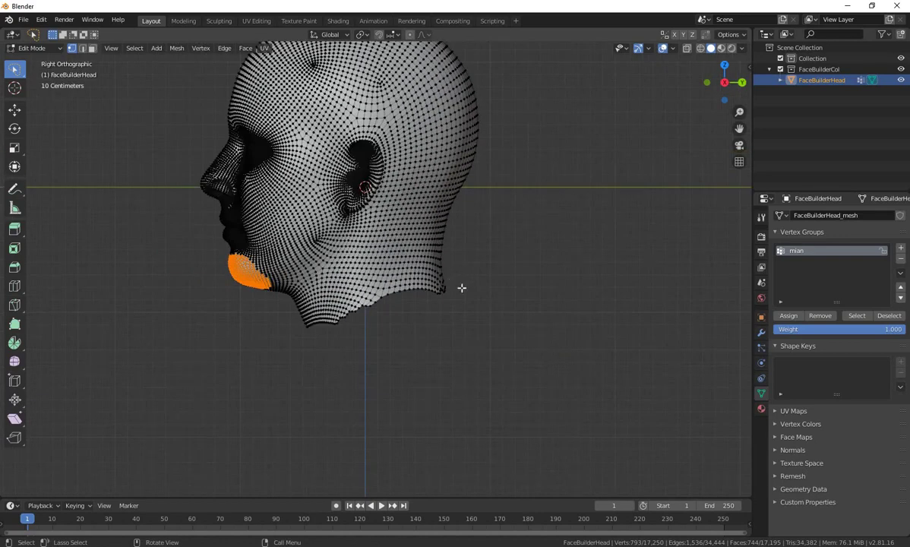
{"action": "middle_click_drag", "start_coordinate": [463, 286], "coordinate": [668, 304]}
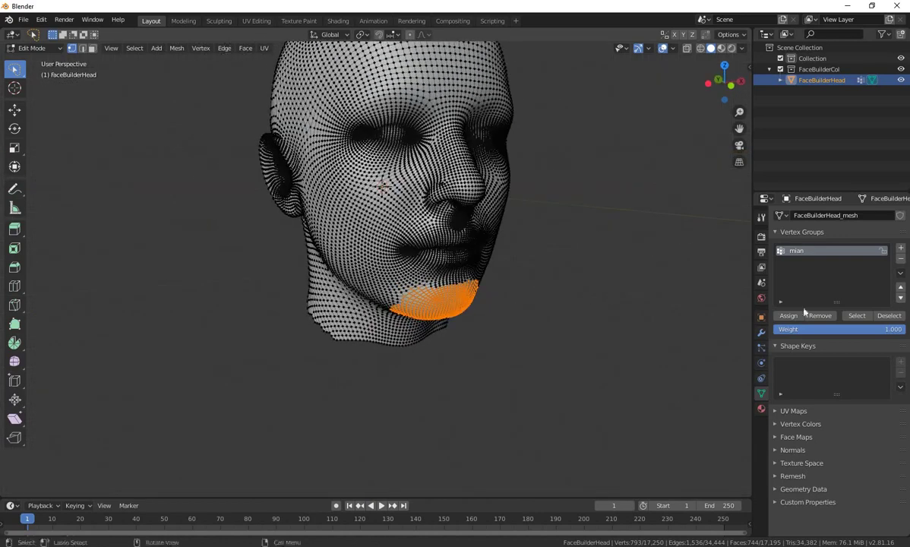
Create a second vertex group named dh to hold the chin vertices.
{"action": "left_click", "coordinate": [900, 248]}
{"action": "double_click", "coordinate": [819, 261]}
{"action": "type", "text": "dh"}
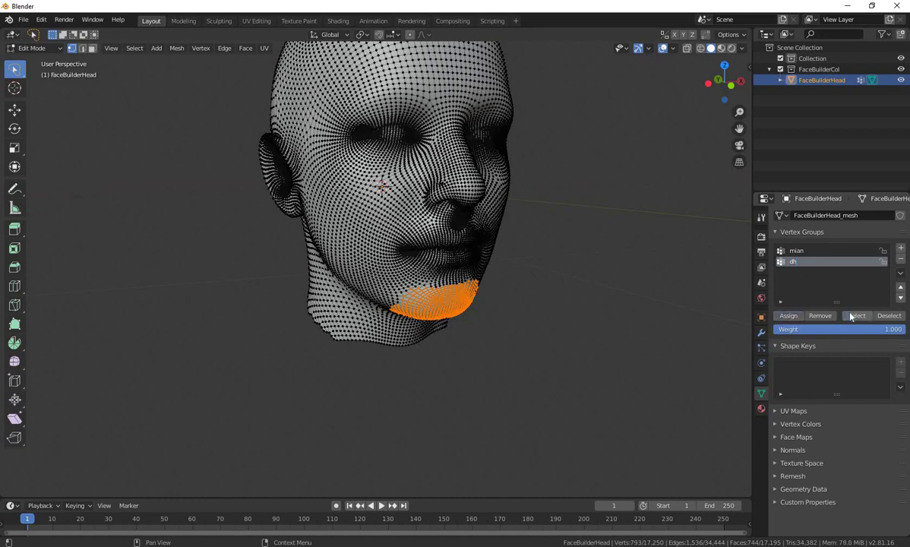
{"action": "left_click", "coordinate": [798, 250]}
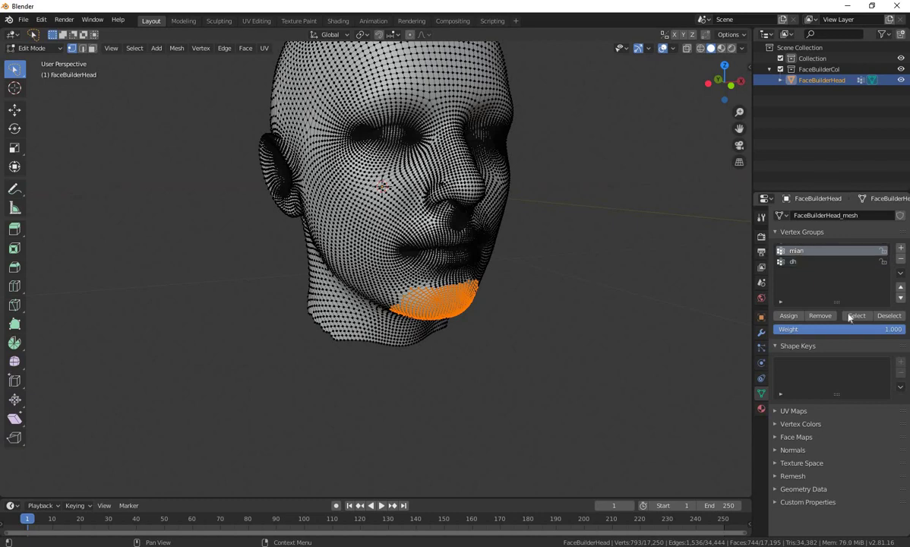
{"action": "left_click", "coordinate": [856, 315]}
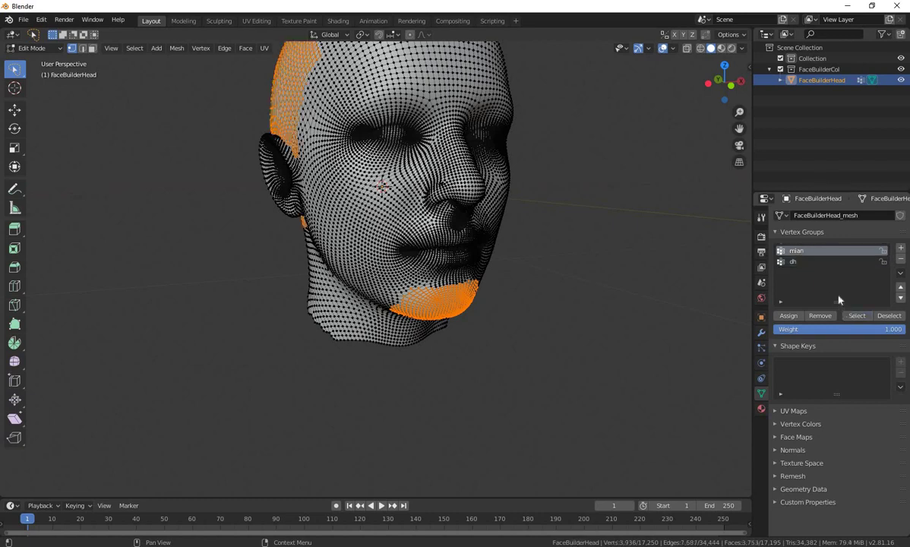
{"action": "left_click", "coordinate": [794, 262]}
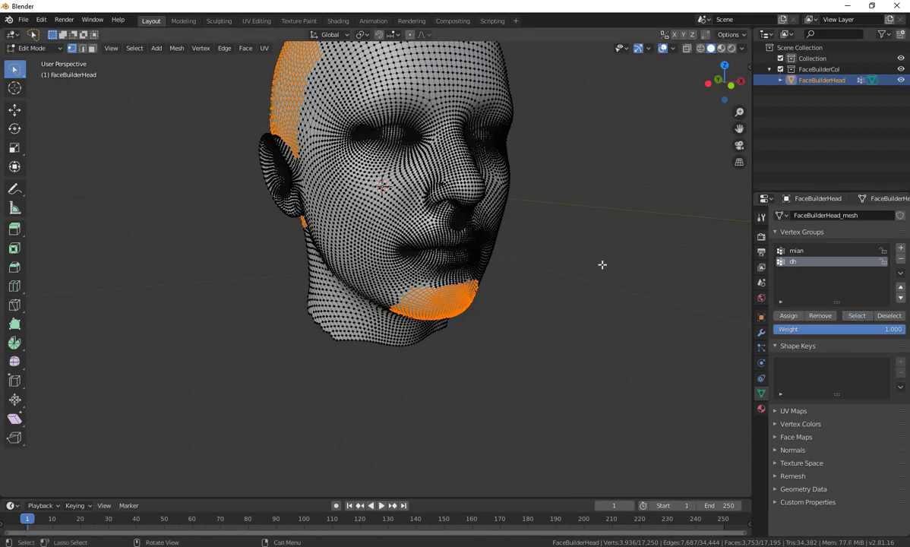
Verify the dh chin and mian scalp groups by deselecting and reselecting each group's vertices.
{"action": "mouse_move", "coordinate": [543, 317]}
{"action": "middle_mouse_down"}
{"action": "mouse_move", "coordinate": [565, 271]}
{"action": "mouse_move", "coordinate": [621, 309]}
{"action": "middle_mouse_up"}
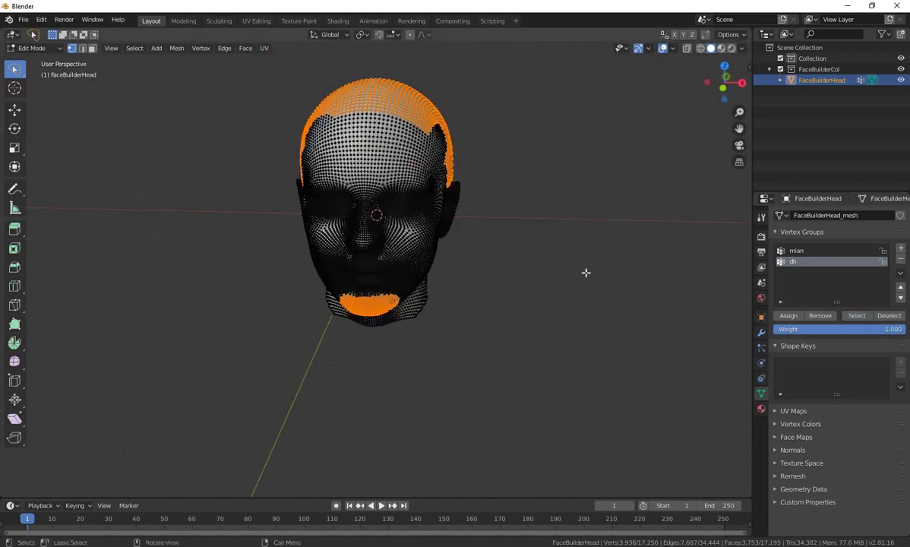
{"action": "key", "text": "alt+a"}
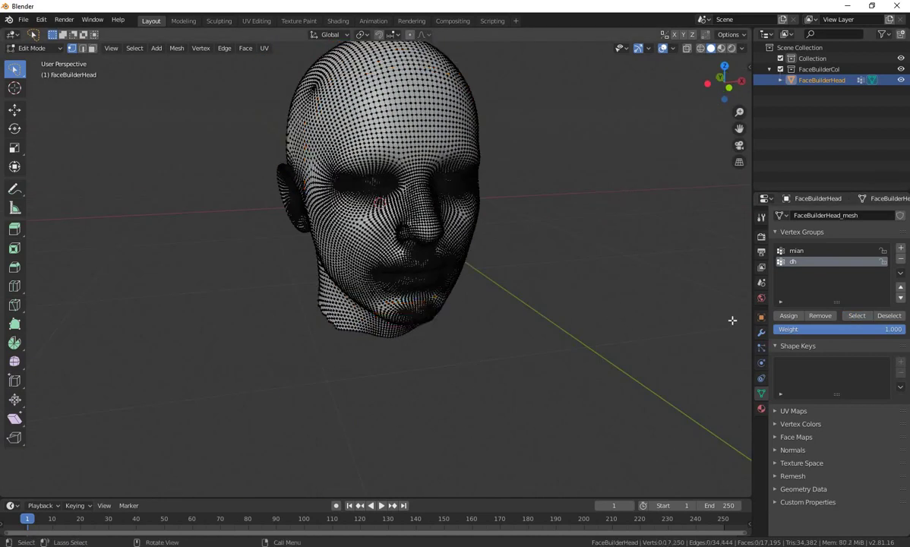
{"action": "left_click", "coordinate": [853, 319]}
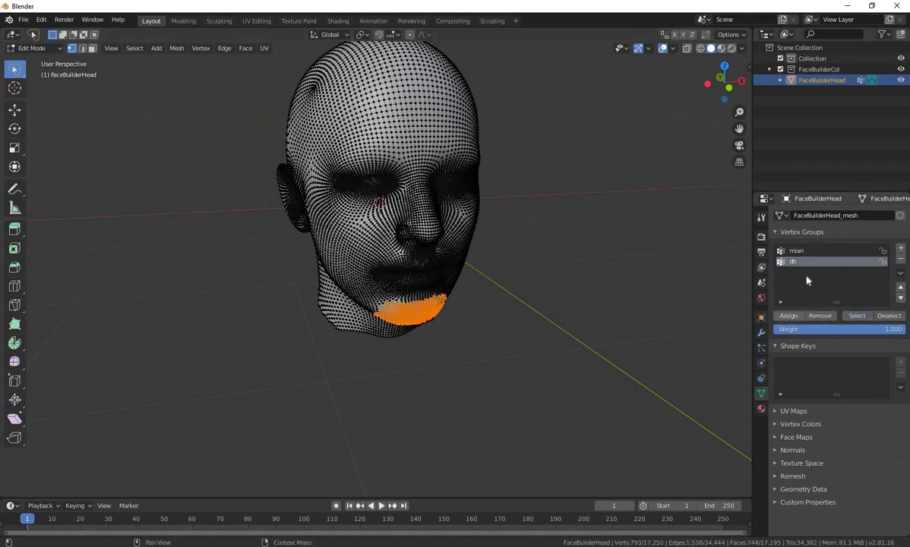
{"action": "left_click", "coordinate": [796, 249]}
{"action": "key", "text": "alt+a"}
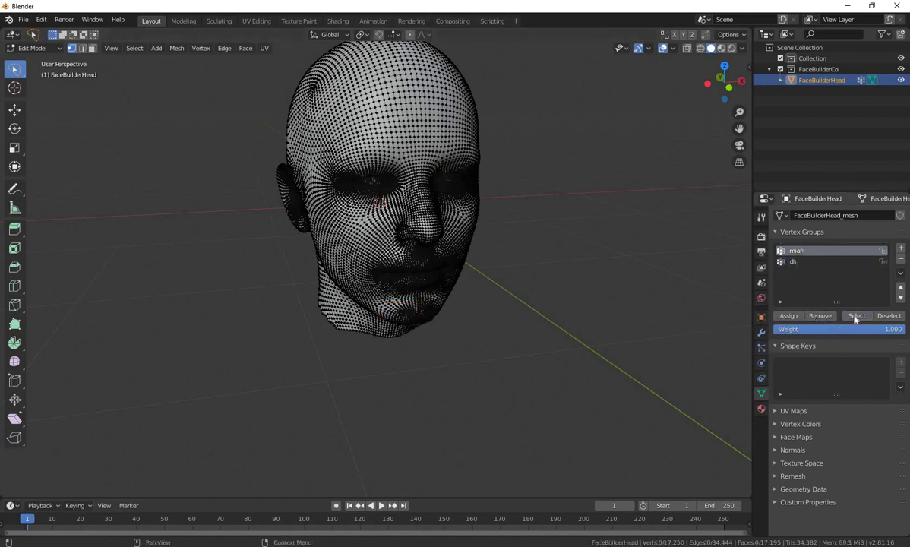
{"action": "left_click", "coordinate": [856, 316]}
Return the view to a straight front view of the whole head.
{"action": "mouse_move", "coordinate": [520, 305]}
{"action": "middle_mouse_down"}
{"action": "mouse_move", "coordinate": [488, 323]}
{"action": "mouse_move", "coordinate": [536, 341]}
{"action": "middle_mouse_up"}
{"action": "scroll", "coordinate": [488, 324], "scroll_direction": "up", "scroll_amount": 4}
{"action": "scroll", "coordinate": [519, 277], "scroll_direction": "up", "scroll_amount": 2}
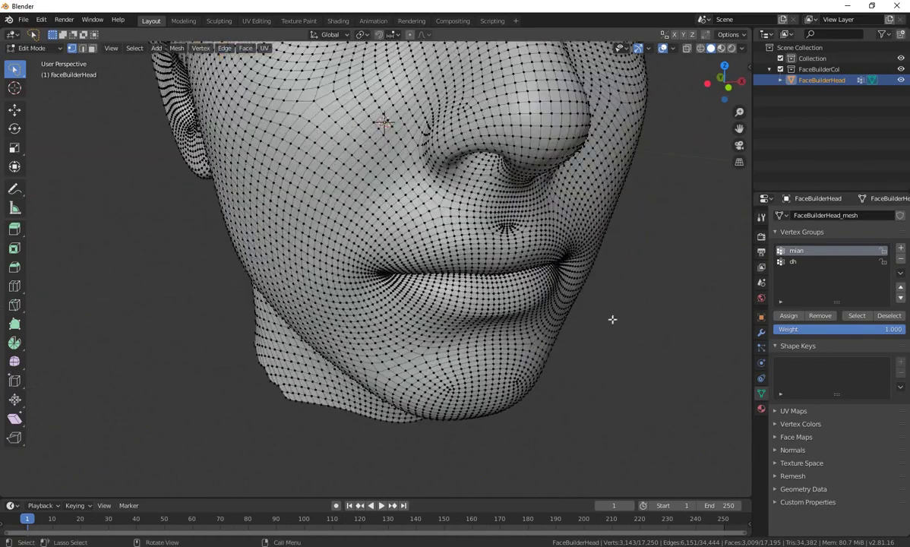
{"action": "middle_click_drag", "start_coordinate": [612, 319], "coordinate": [575, 364]}
{"action": "scroll", "coordinate": [575, 363], "scroll_direction": "down", "scroll_amount": 4}
{"action": "key", "text": "KP_5"}
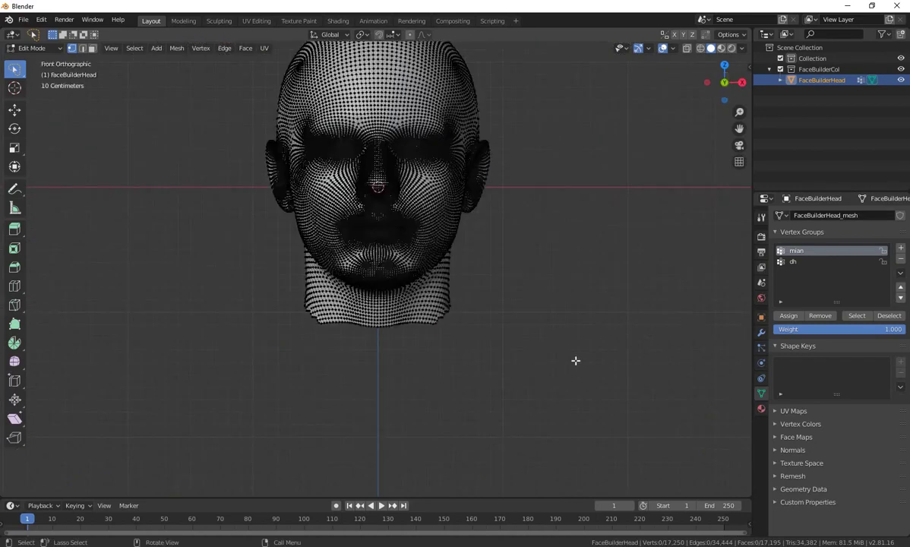
{"action": "scroll", "coordinate": [277, 218], "scroll_direction": "up", "scroll_amount": 6}
{"action": "scroll", "coordinate": [486, 281], "scroll_direction": "down", "scroll_amount": 2}
{"action": "scroll", "coordinate": [486, 281], "scroll_direction": "up", "scroll_amount": 4}
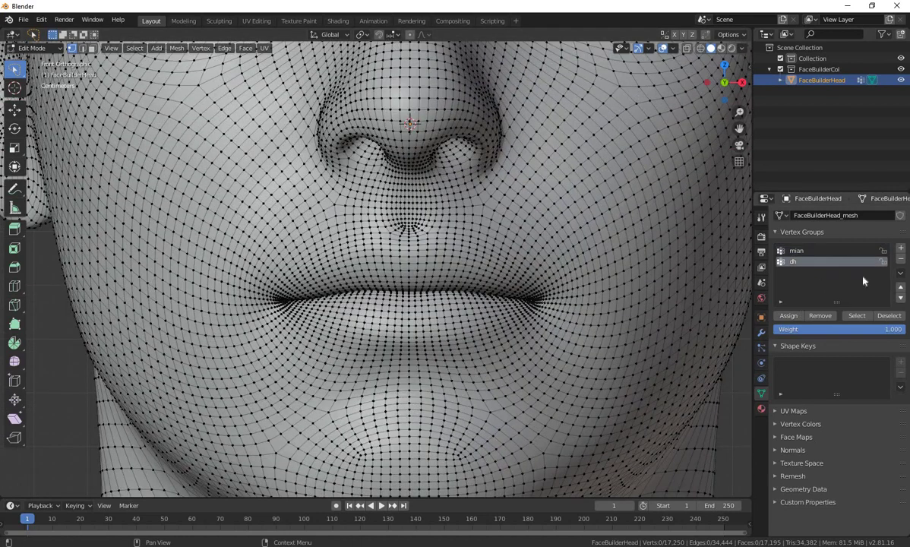
Add a third vertex group, as, and lasso-select a mustache band above the upper lip.
{"action": "left_click", "coordinate": [900, 248]}
{"action": "type", "text": "as"}
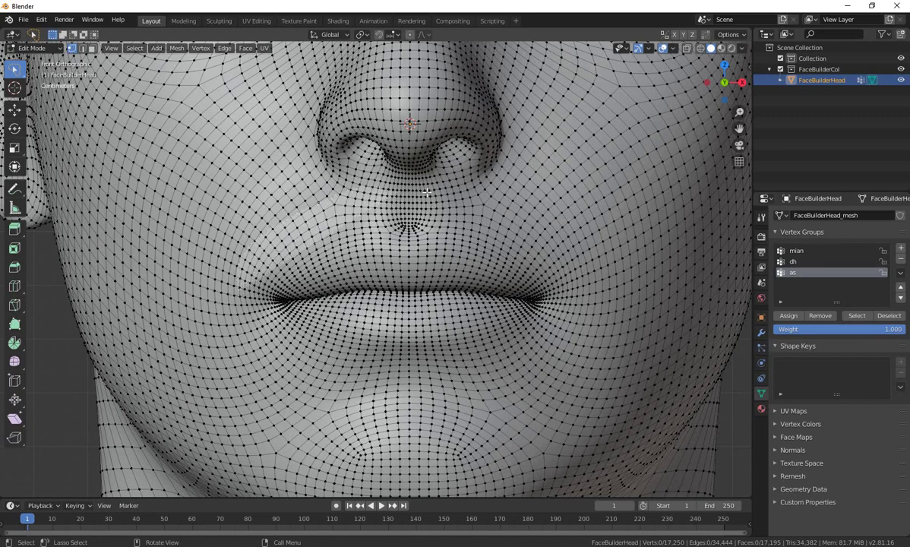
{"action": "left_click_drag", "start_coordinate": [469, 183], "coordinate": [379, 237]}
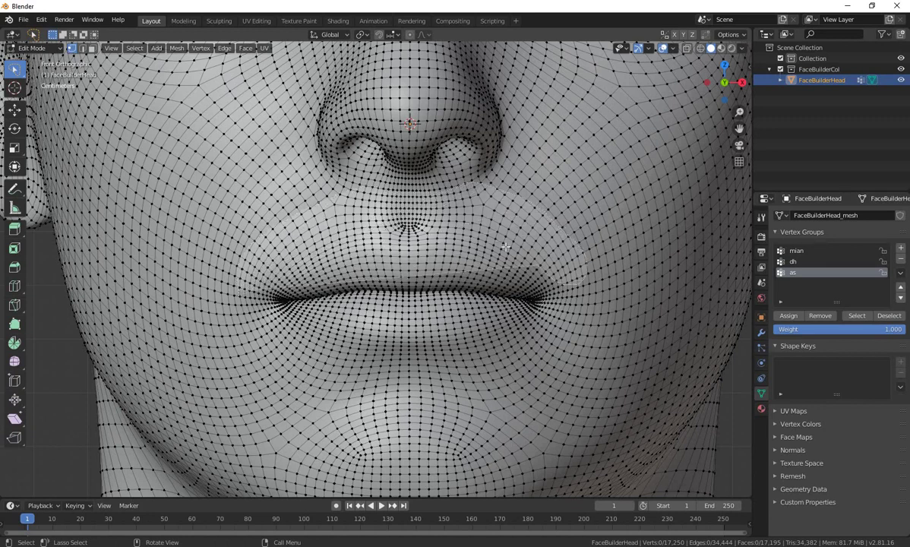
{"action": "left_click_drag", "start_coordinate": [379, 238], "coordinate": [219, 270]}
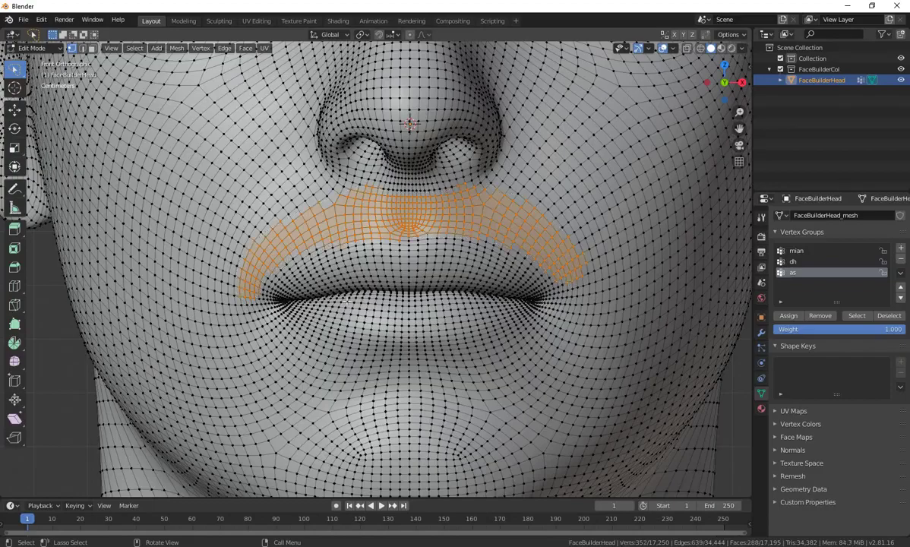
{"action": "scroll", "coordinate": [525, 310], "scroll_direction": "down", "scroll_amount": 5}
{"action": "mouse_move", "coordinate": [525, 310]}
{"action": "middle_mouse_down"}
{"action": "mouse_move", "coordinate": [417, 302]}
{"action": "mouse_move", "coordinate": [412, 286]}
{"action": "middle_mouse_up"}
{"action": "scroll", "coordinate": [417, 302], "scroll_direction": "down", "scroll_amount": 3}
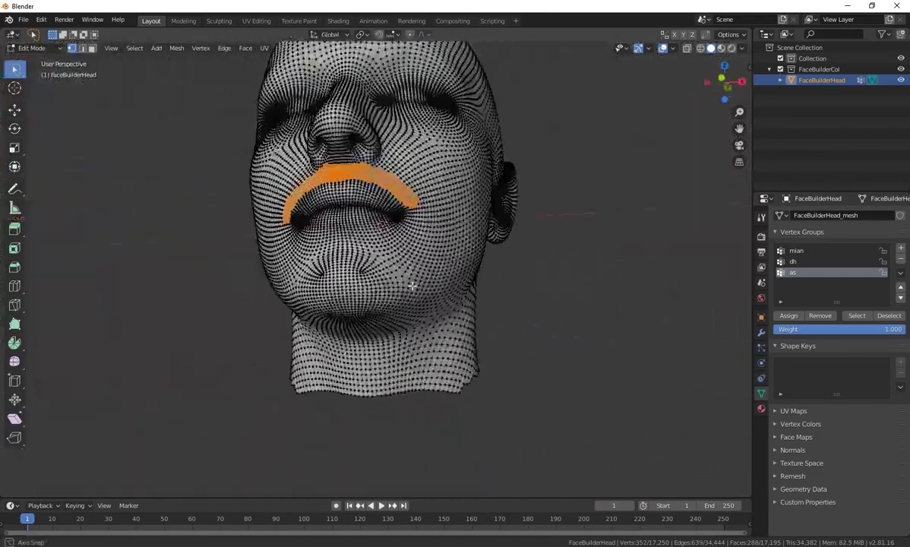
{"action": "scroll", "coordinate": [411, 286], "scroll_direction": "up", "scroll_amount": 3}
{"action": "scroll", "coordinate": [414, 281], "scroll_direction": "up", "scroll_amount": 2}
{"action": "scroll", "coordinate": [417, 275], "scroll_direction": "down", "scroll_amount": 4}
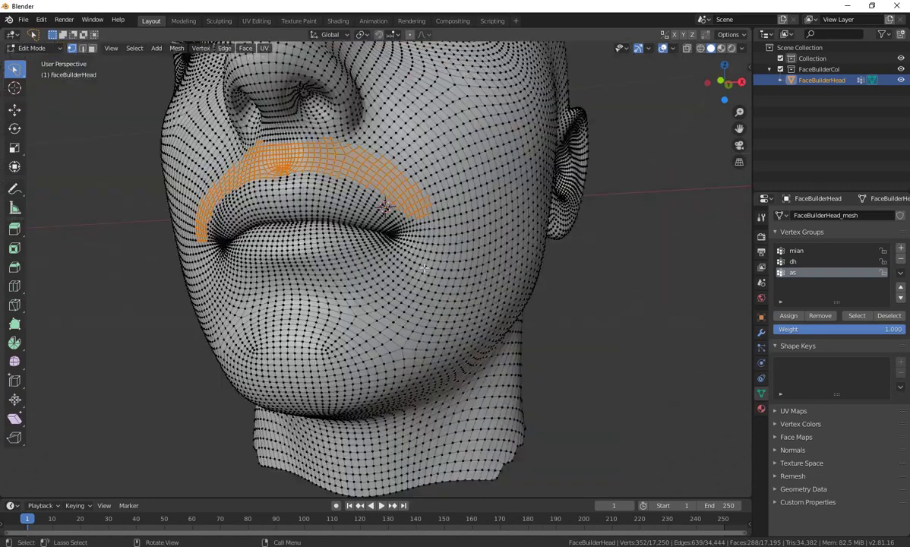
{"action": "key", "text": "KP_1"}
{"action": "scroll", "coordinate": [424, 267], "scroll_direction": "up", "scroll_amount": 3}
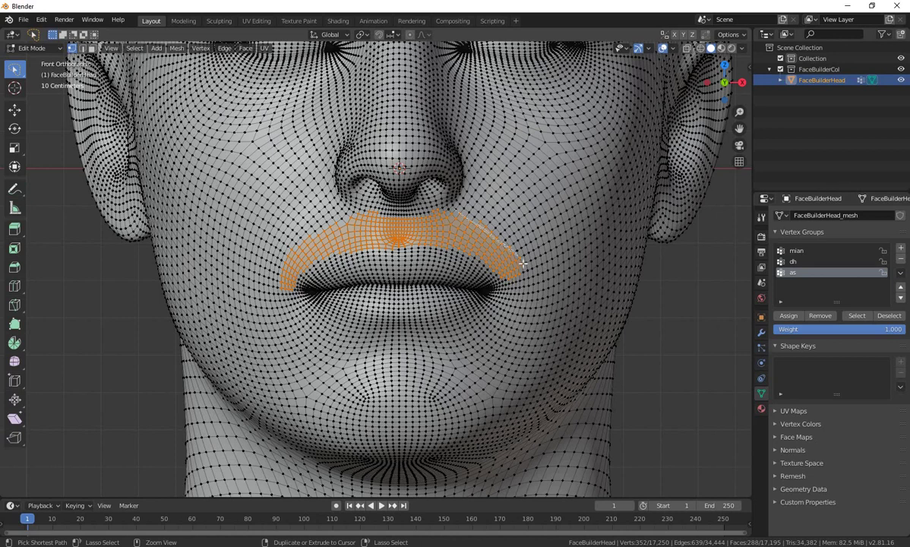
Refine the mustache selection to 372 vertices by trimming and extending its ends and edges.
{"action": "mouse_move", "coordinate": [546, 249]}
{"action": "left_mouse_down", "text": "ctrl"}
{"action": "mouse_move", "coordinate": [518, 256]}
{"action": "mouse_move", "coordinate": [494, 285]}
{"action": "left_mouse_up", "text": "ctrl"}
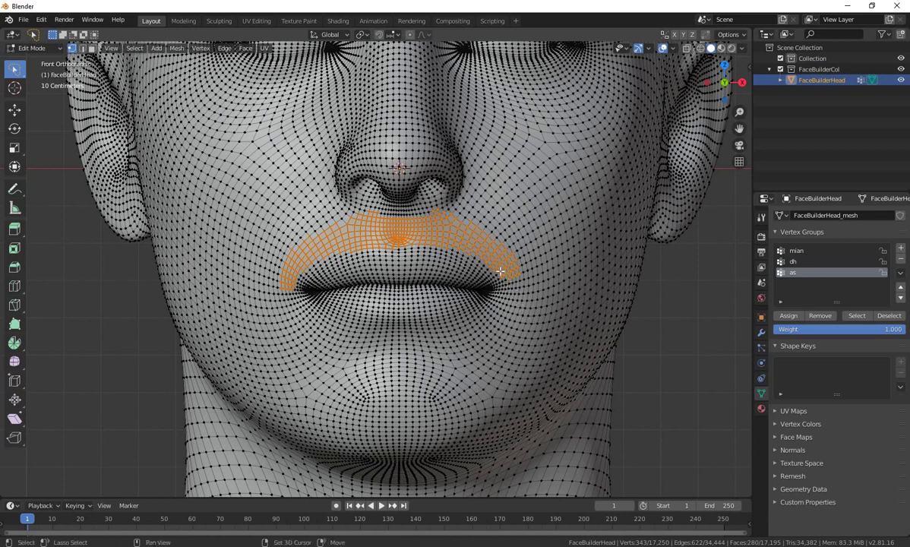
{"action": "left_click_drag", "start_coordinate": [502, 291], "coordinate": [490, 270], "text": "shift"}
{"action": "left_click_drag", "start_coordinate": [296, 288], "coordinate": [262, 300], "text": "shift"}
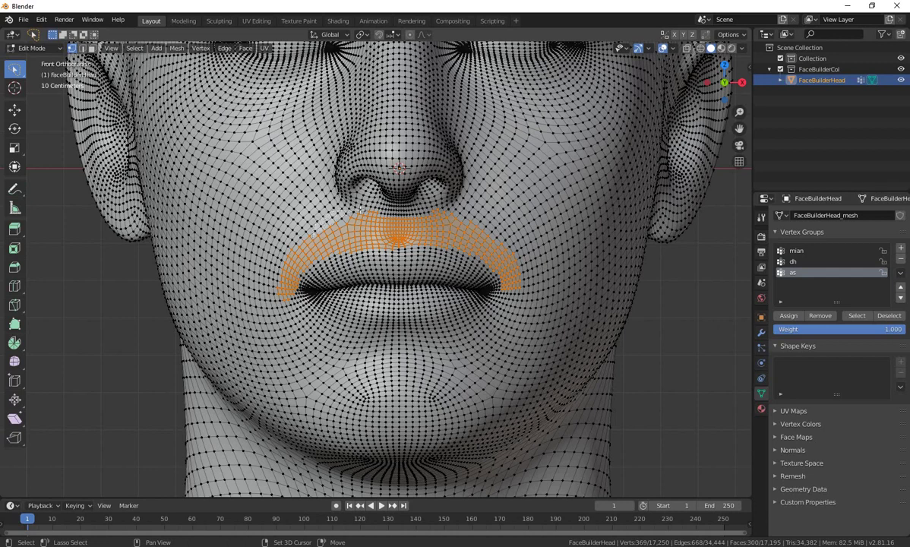
{"action": "left_click_drag", "start_coordinate": [335, 208], "coordinate": [296, 221], "text": "shift"}
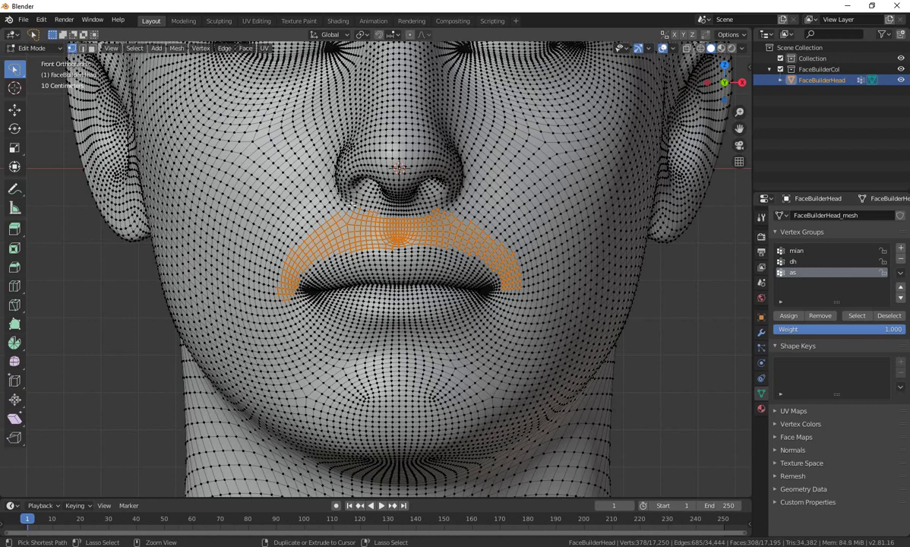
{"action": "left_click_drag", "start_coordinate": [353, 203], "coordinate": [366, 212], "text": "ctrl"}
{"action": "left_click_drag", "start_coordinate": [426, 210], "coordinate": [447, 205], "text": "ctrl"}
{"action": "left_click_drag", "start_coordinate": [364, 220], "coordinate": [302, 218], "text": "ctrl"}
{"action": "scroll", "coordinate": [575, 288], "scroll_direction": "down", "scroll_amount": 3}
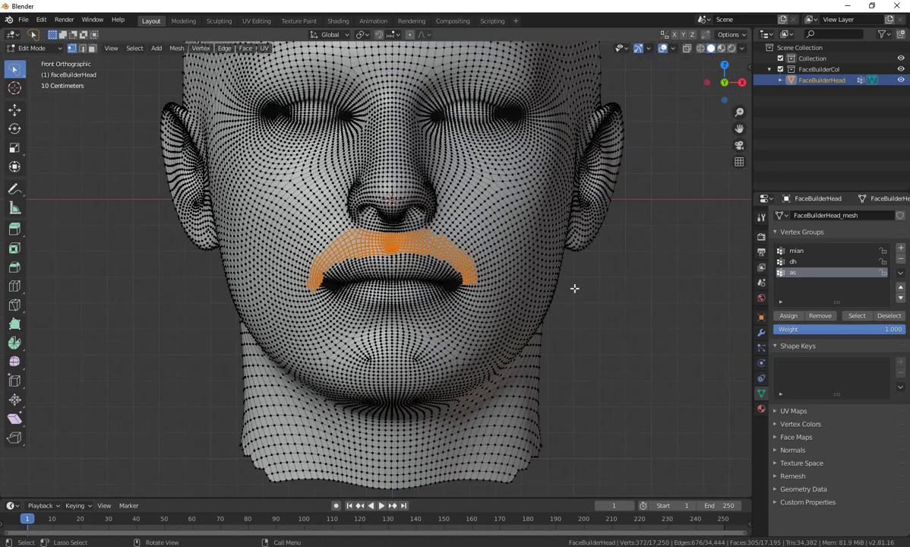
Assign the mustache vertices to as, then check the as, dh and mian groups by reselecting each.
{"action": "left_click", "coordinate": [786, 316]}
{"action": "key", "text": "alt+a"}
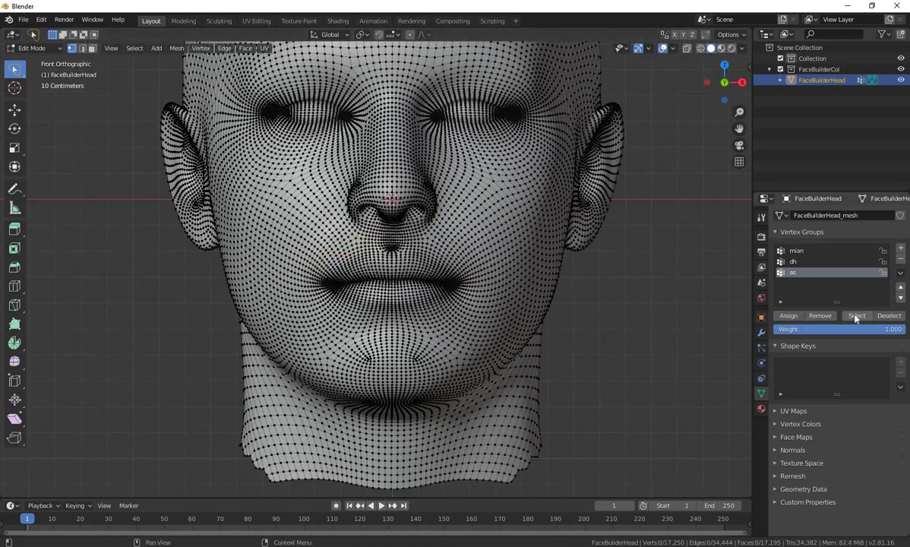
{"action": "left_click", "coordinate": [855, 316]}
{"action": "key", "text": "alt+a"}
{"action": "left_click", "coordinate": [792, 263]}
{"action": "left_click", "coordinate": [856, 316]}
{"action": "key", "text": "alt+a"}
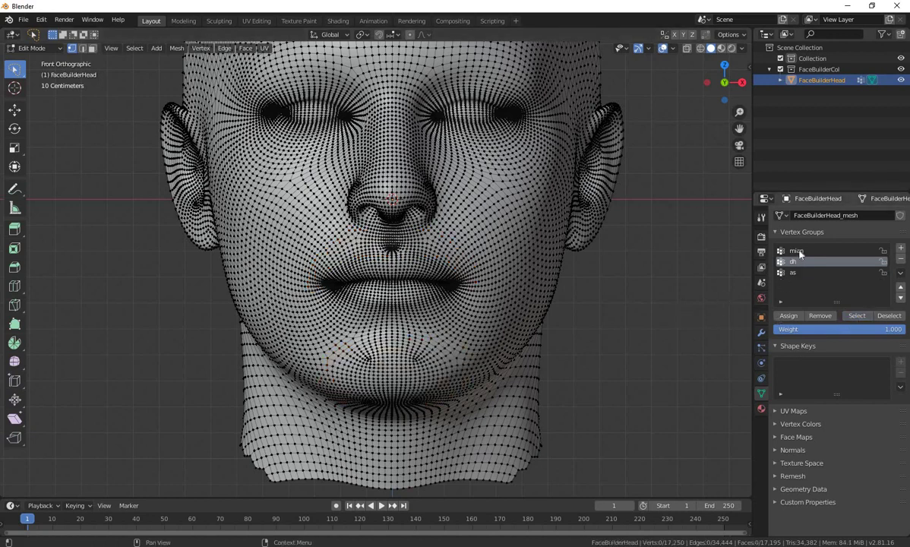
{"action": "left_click", "coordinate": [796, 251]}
{"action": "key", "text": "alt+a"}
Reselect the as group's mustache vertices and frame them in a three-quarter view.
{"action": "scroll", "coordinate": [614, 293], "scroll_direction": "down", "scroll_amount": 3}
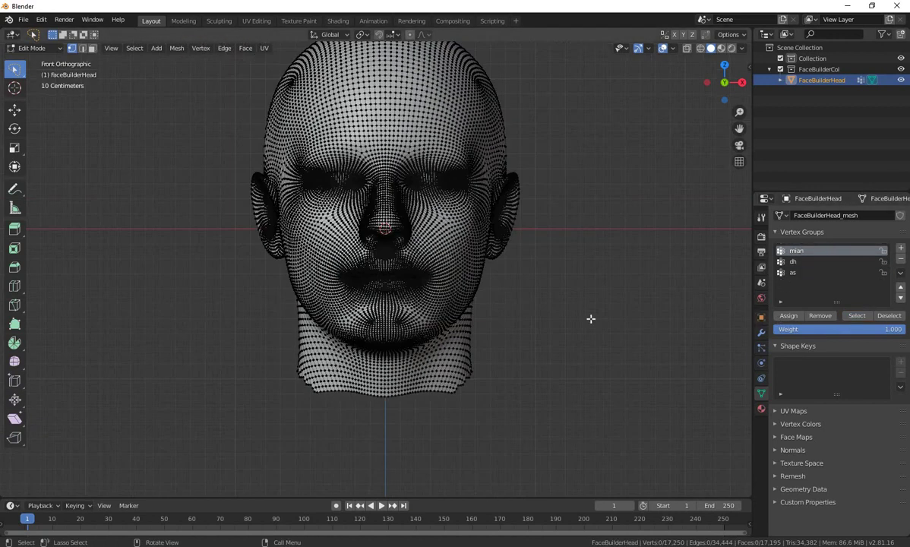
{"action": "middle_click_drag", "start_coordinate": [591, 319], "coordinate": [615, 336]}
{"action": "scroll", "coordinate": [615, 337], "scroll_direction": "down", "scroll_amount": 2}
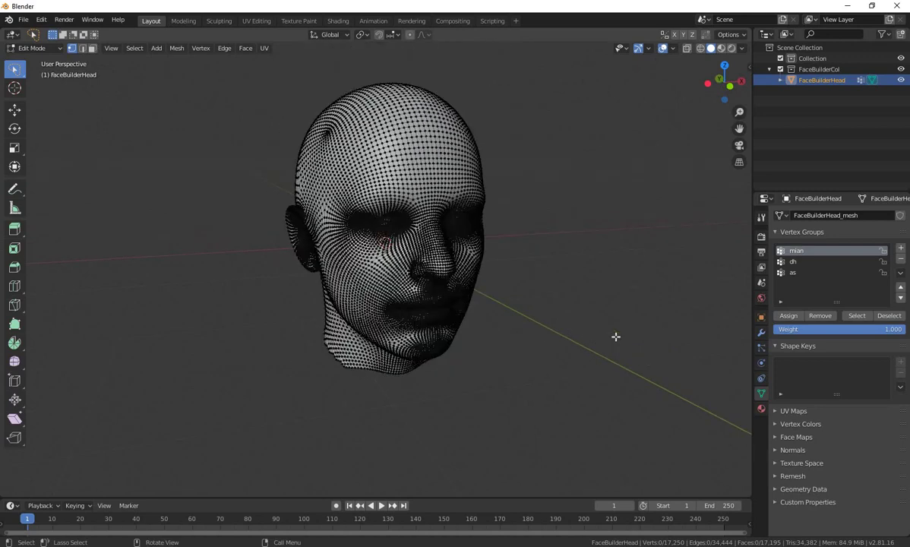
{"action": "left_click", "coordinate": [794, 273]}
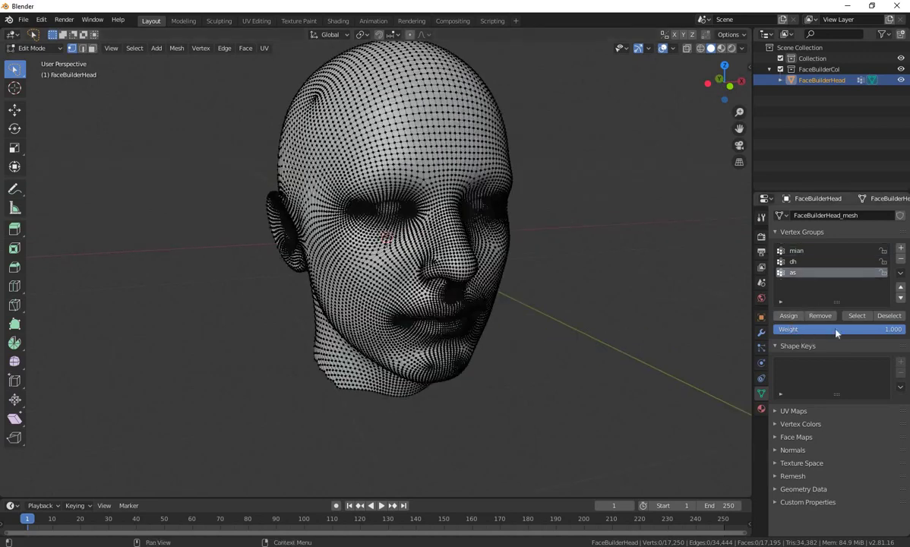
{"action": "left_click", "coordinate": [856, 316]}
{"action": "key", "text": "KP_Decimal"}
Switch the head into Weight Paint mode from a straight front view.
{"action": "middle_click_drag", "start_coordinate": [410, 274], "coordinate": [438, 283]}
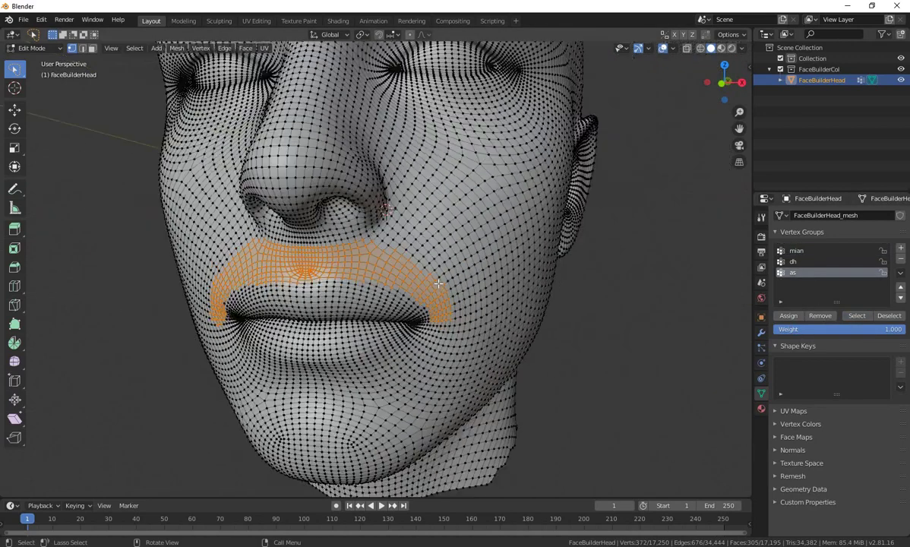
{"action": "key", "text": "KP_1"}
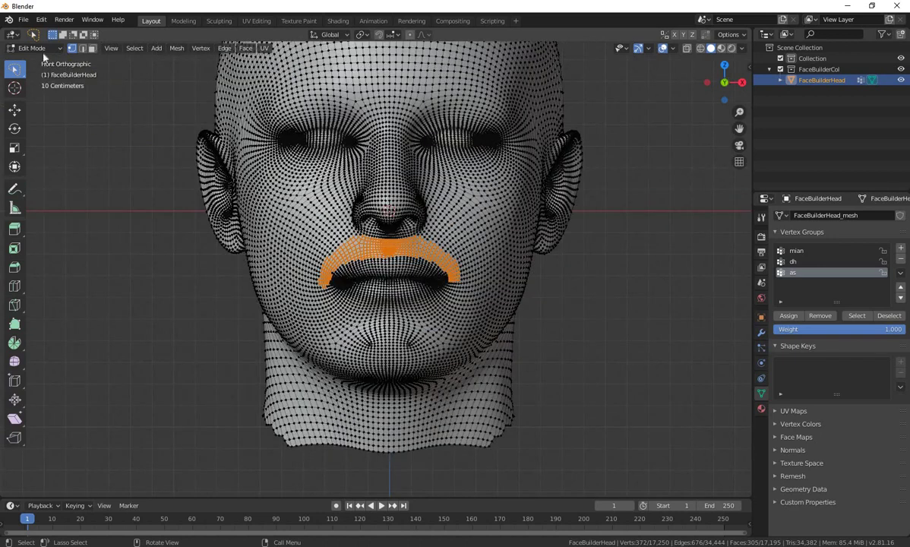
{"action": "left_click", "coordinate": [43, 48]}
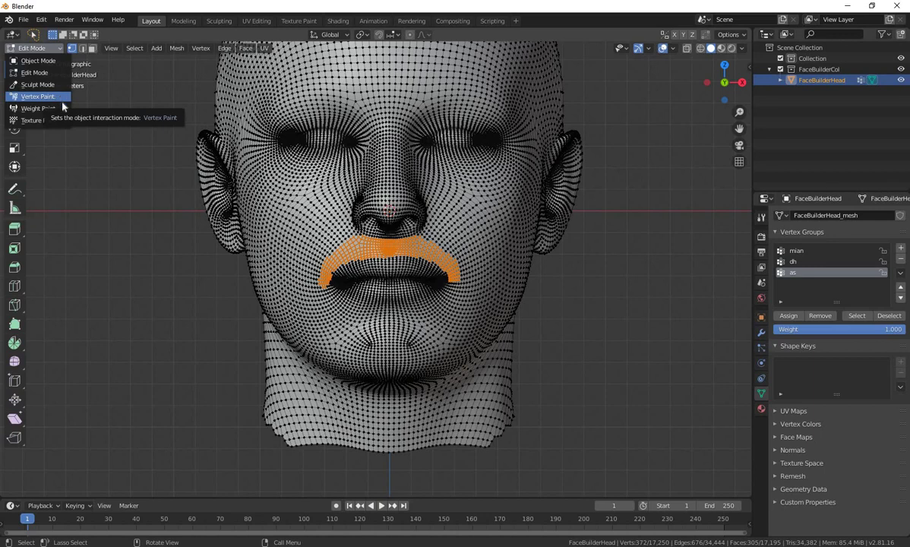
{"action": "left_click", "coordinate": [38, 108]}
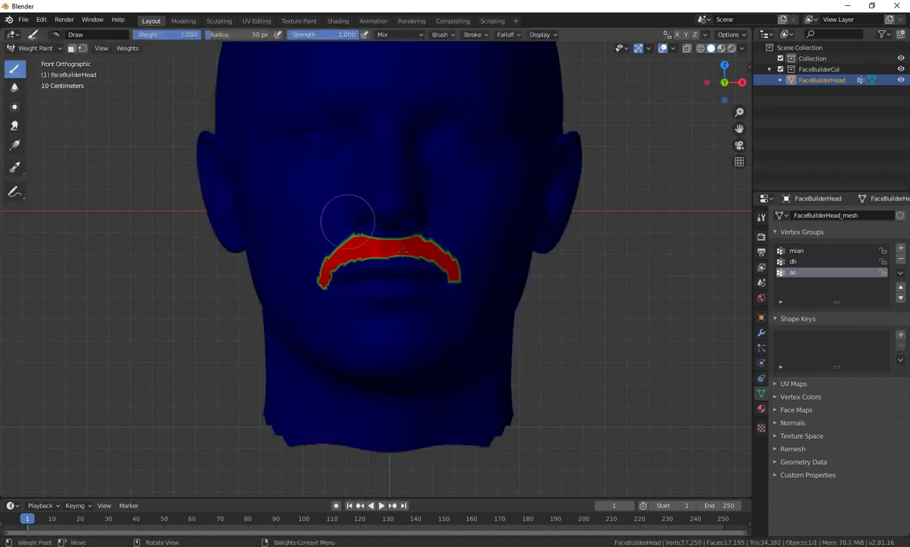
{"action": "scroll", "coordinate": [372, 228], "scroll_direction": "up", "scroll_amount": 2}
{"action": "scroll", "coordinate": [357, 227], "scroll_direction": "up", "scroll_amount": 2}
{"action": "scroll", "coordinate": [327, 220], "scroll_direction": "up", "scroll_amount": 1}
Paint full as-group weight over the mustache band above the upper lip.
{"action": "mouse_move", "coordinate": [325, 190]}
{"action": "left_mouse_down"}
{"action": "mouse_move", "coordinate": [257, 264]}
{"action": "mouse_move", "coordinate": [243, 266]}
{"action": "mouse_move", "coordinate": [232, 293]}
{"action": "left_mouse_up"}
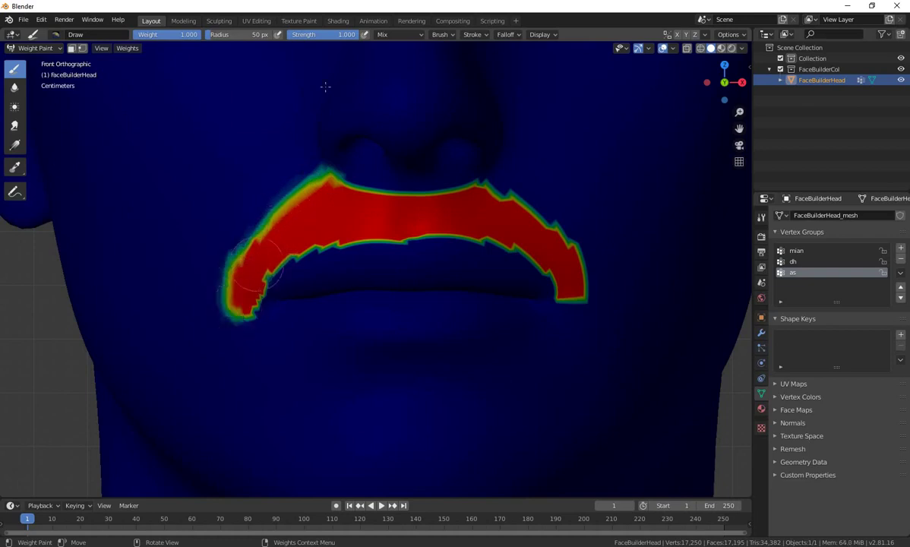
{"action": "left_click_drag", "start_coordinate": [328, 34], "coordinate": [303, 34]}
{"action": "mouse_move", "coordinate": [308, 257]}
{"action": "left_mouse_down"}
{"action": "mouse_move", "coordinate": [284, 266]}
{"action": "mouse_move", "coordinate": [233, 314]}
{"action": "mouse_move", "coordinate": [274, 221]}
{"action": "mouse_move", "coordinate": [219, 309]}
{"action": "mouse_move", "coordinate": [220, 284]}
{"action": "mouse_move", "coordinate": [224, 304]}
{"action": "left_mouse_up"}
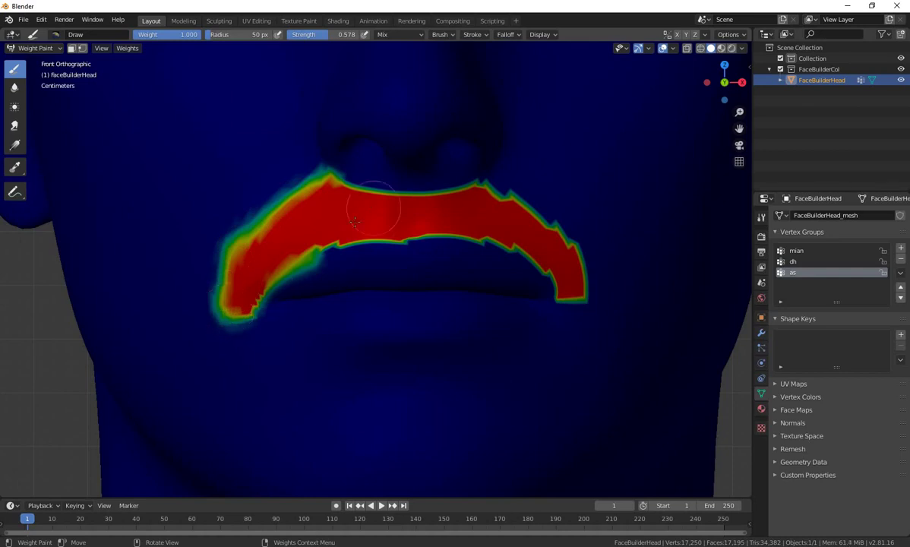
{"action": "mouse_move", "coordinate": [354, 221]}
{"action": "left_mouse_down"}
{"action": "mouse_move", "coordinate": [328, 259]}
{"action": "mouse_move", "coordinate": [356, 244]}
{"action": "mouse_move", "coordinate": [411, 239]}
{"action": "mouse_move", "coordinate": [522, 252]}
{"action": "mouse_move", "coordinate": [505, 250]}
{"action": "mouse_move", "coordinate": [532, 270]}
{"action": "mouse_move", "coordinate": [559, 262]}
{"action": "mouse_move", "coordinate": [512, 196]}
{"action": "mouse_move", "coordinate": [494, 190]}
{"action": "mouse_move", "coordinate": [572, 261]}
{"action": "mouse_move", "coordinate": [558, 265]}
{"action": "mouse_move", "coordinate": [575, 301]}
{"action": "mouse_move", "coordinate": [551, 294]}
{"action": "mouse_move", "coordinate": [521, 242]}
{"action": "left_mouse_up"}
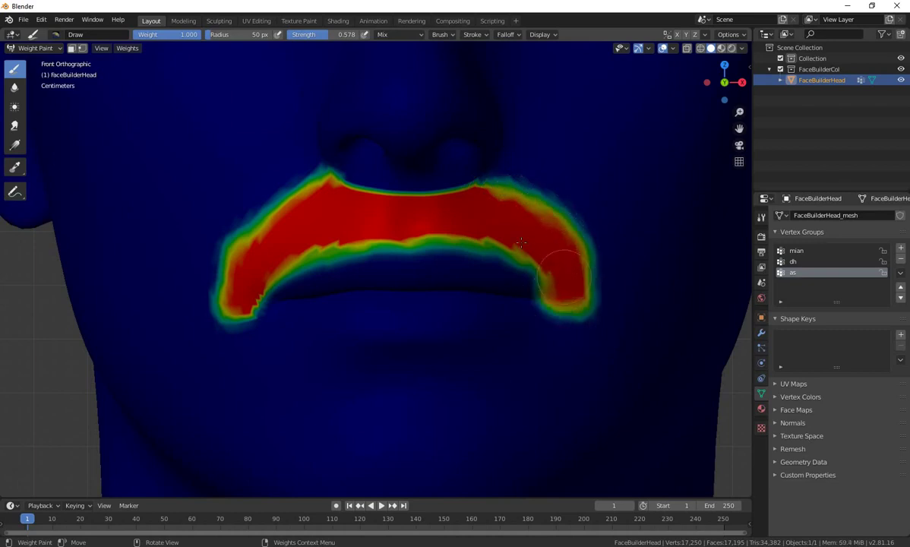
Try a linear weight gradient across the face and undo it twice.
{"action": "left_click_drag", "start_coordinate": [508, 290], "coordinate": [530, 302], "text": "alt"}
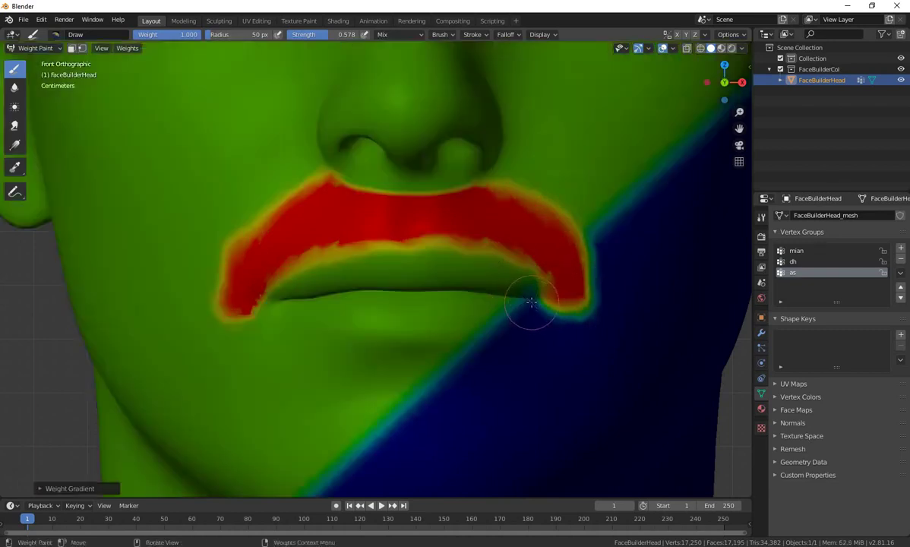
{"action": "key", "text": "ctrl+z"}
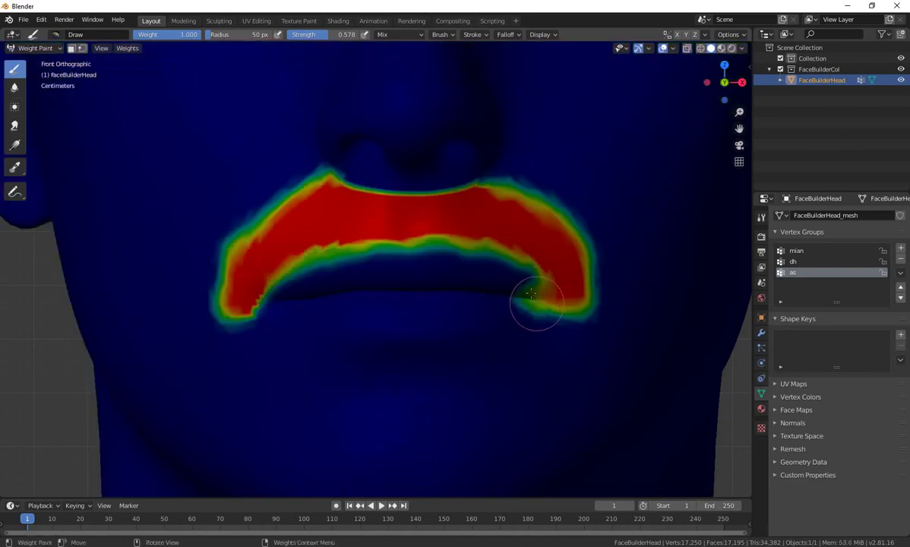
{"action": "left_click_drag", "start_coordinate": [529, 303], "coordinate": [527, 308], "text": "alt"}
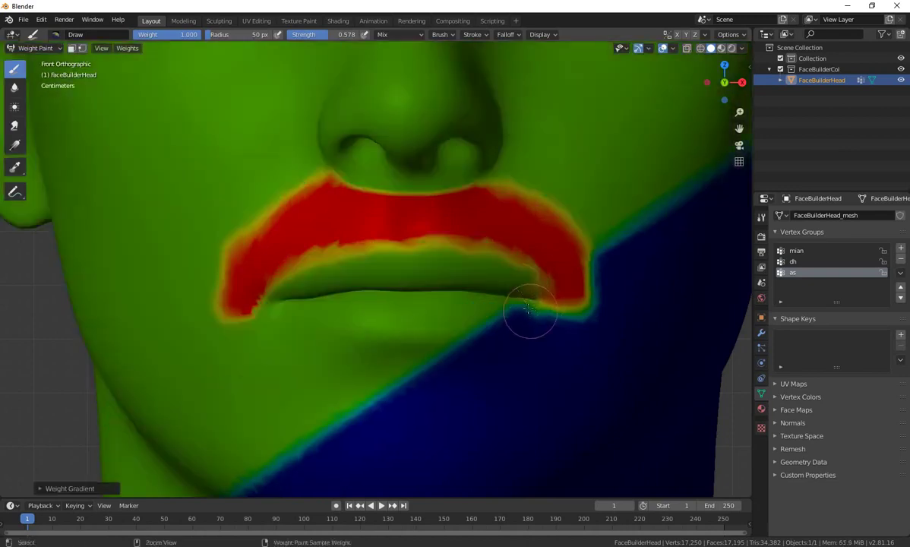
{"action": "key", "text": "ctrl+z"}
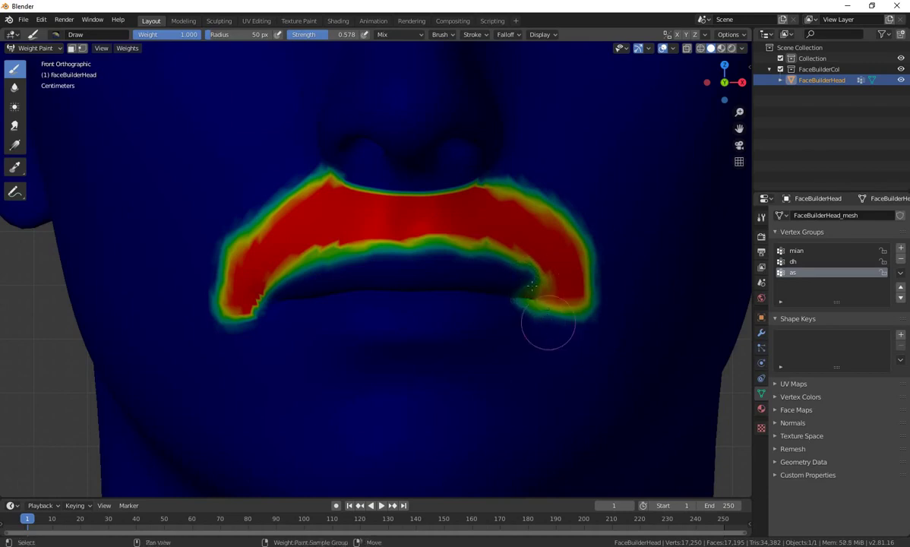
Fill the notch at the right lip corner, undoing stray lip-corner strokes.
{"action": "right_click", "coordinate": [518, 290], "text": "ctrl+shift"}
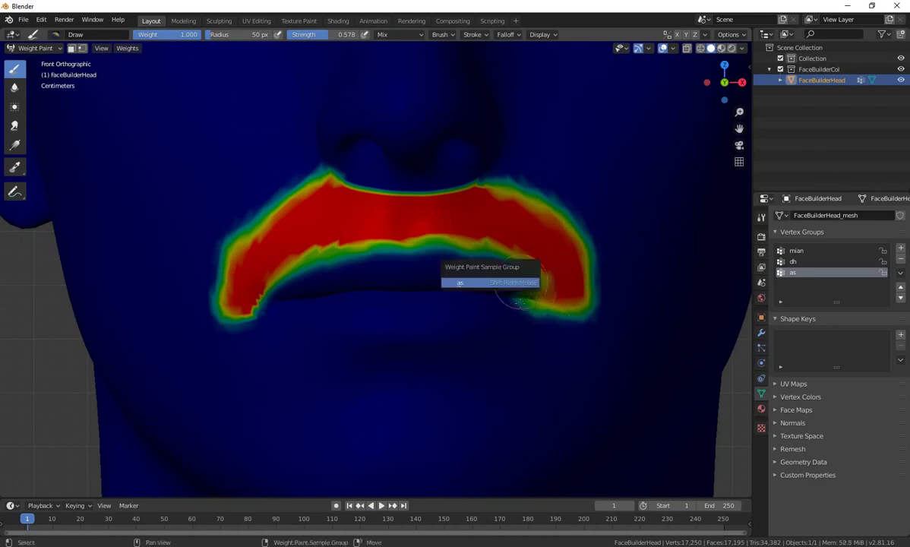
{"action": "left_click_drag", "start_coordinate": [514, 302], "coordinate": [503, 274]}
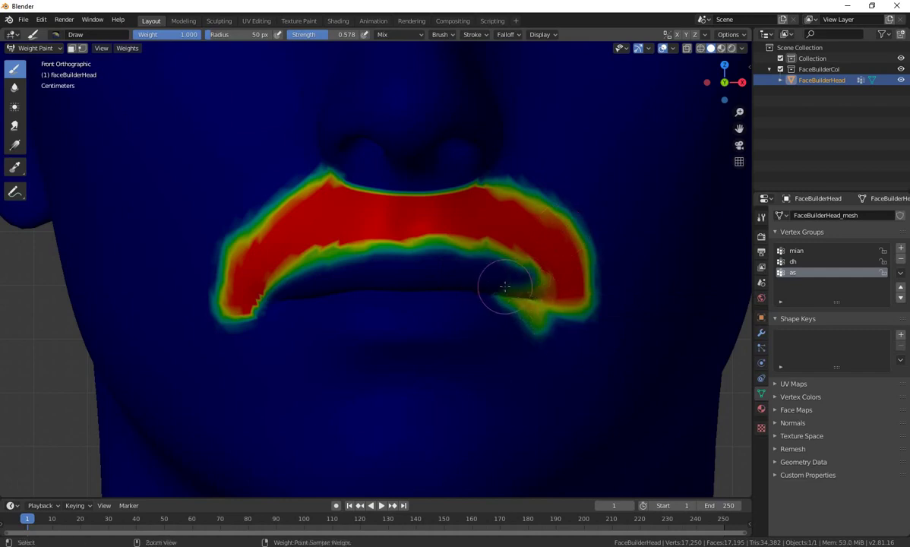
{"action": "key", "text": "ctrl+z"}
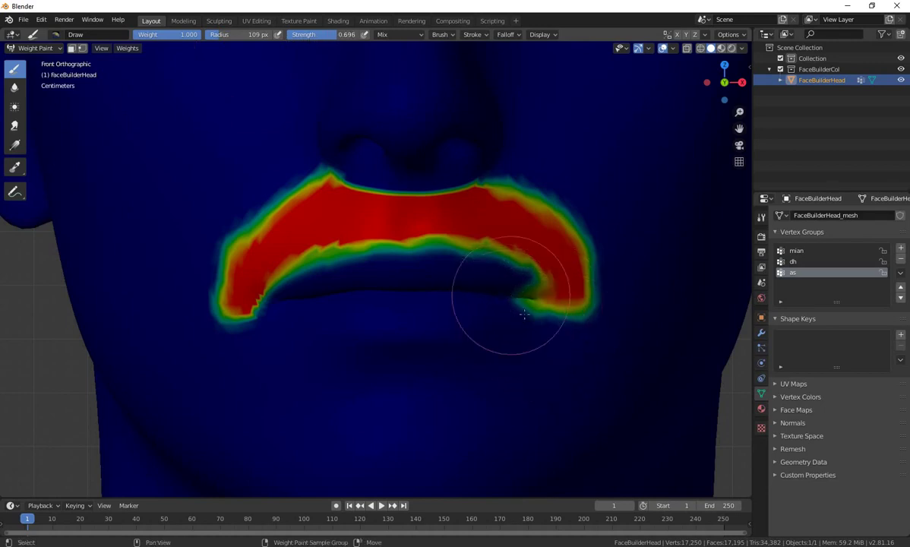
{"action": "left_click_drag", "start_coordinate": [521, 291], "coordinate": [507, 305]}
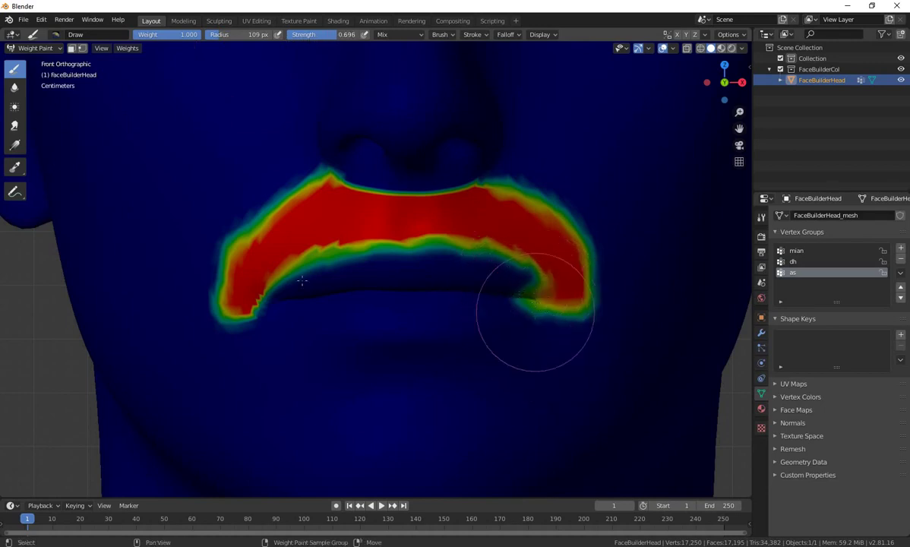
{"action": "left_click_drag", "start_coordinate": [261, 312], "coordinate": [245, 303]}
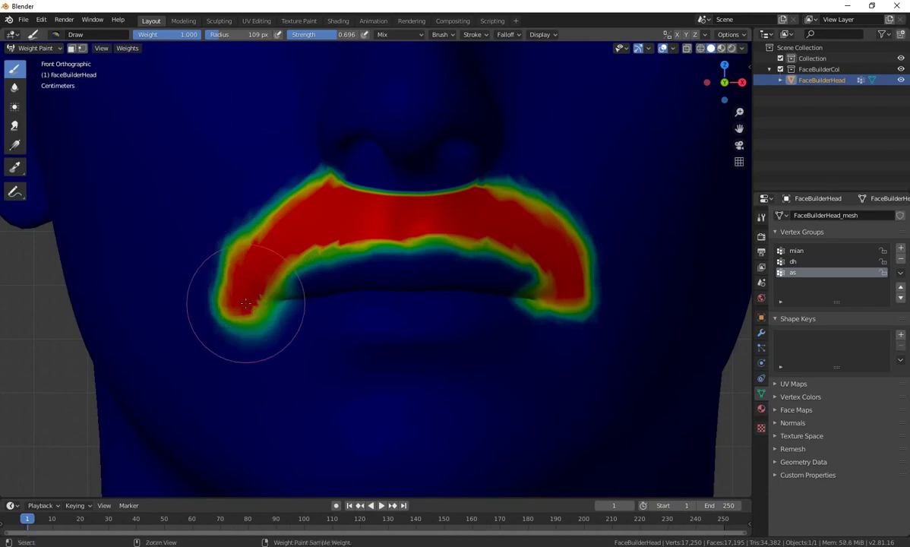
{"action": "key", "text": "ctrl+z"}
{"action": "scroll", "coordinate": [325, 233], "scroll_direction": "down", "scroll_amount": 1}
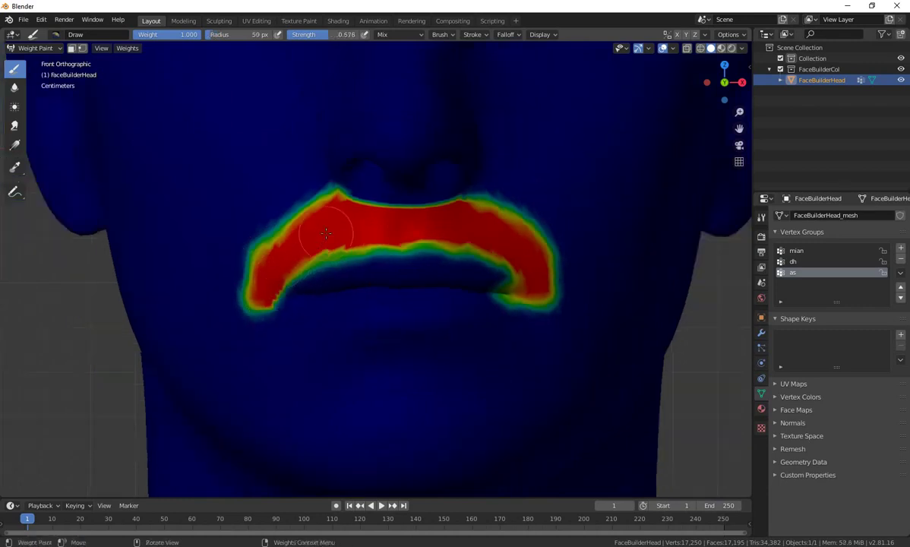
{"action": "scroll", "coordinate": [325, 233], "scroll_direction": "down", "scroll_amount": 1}
{"action": "scroll", "coordinate": [456, 251], "scroll_direction": "down", "scroll_amount": 1}
{"action": "scroll", "coordinate": [549, 272], "scroll_direction": "down", "scroll_amount": 1}
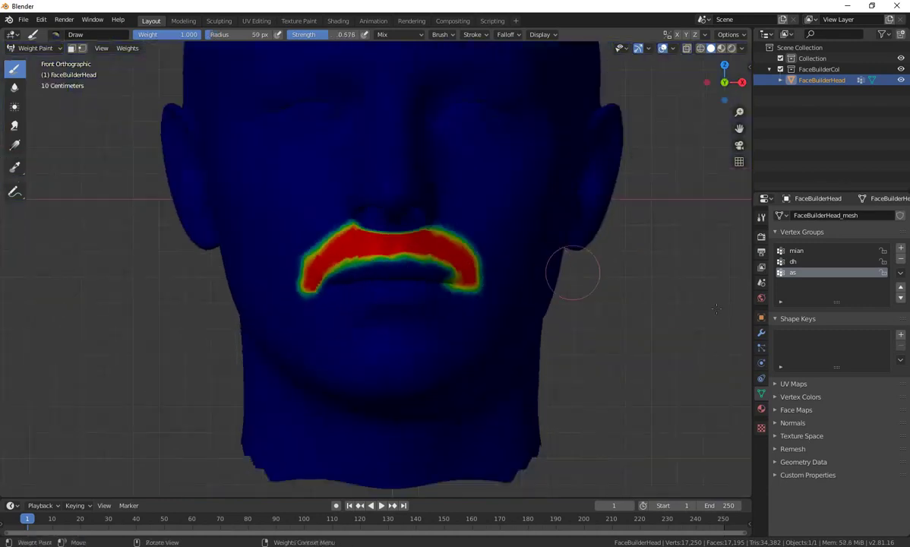
Paint the dh group's chin at full weight, filling the jagged edges along the jaw from both sides.
{"action": "left_click", "coordinate": [794, 261]}
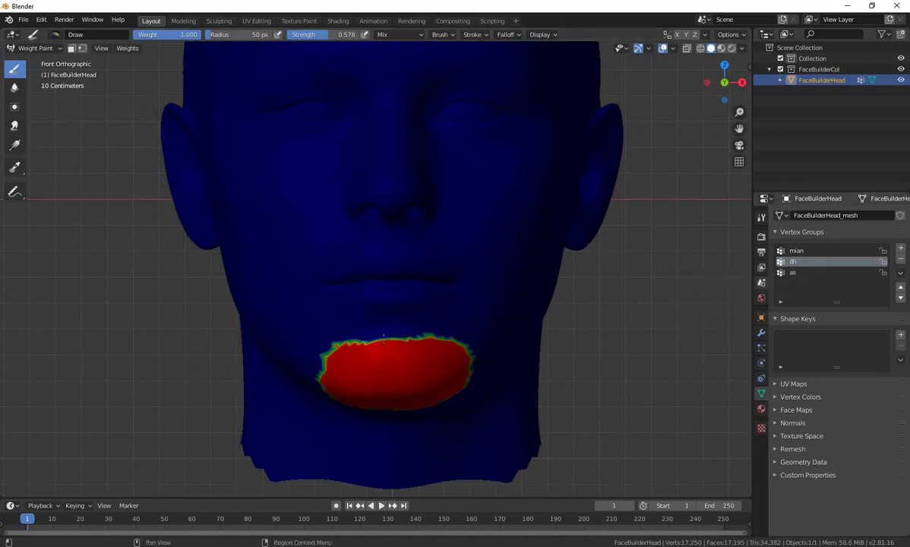
{"action": "mouse_move", "coordinate": [345, 350]}
{"action": "left_mouse_down"}
{"action": "mouse_move", "coordinate": [319, 362]}
{"action": "mouse_move", "coordinate": [325, 386]}
{"action": "mouse_move", "coordinate": [359, 359]}
{"action": "mouse_move", "coordinate": [342, 357]}
{"action": "mouse_move", "coordinate": [406, 358]}
{"action": "mouse_move", "coordinate": [396, 365]}
{"action": "mouse_move", "coordinate": [429, 341]}
{"action": "left_mouse_up"}
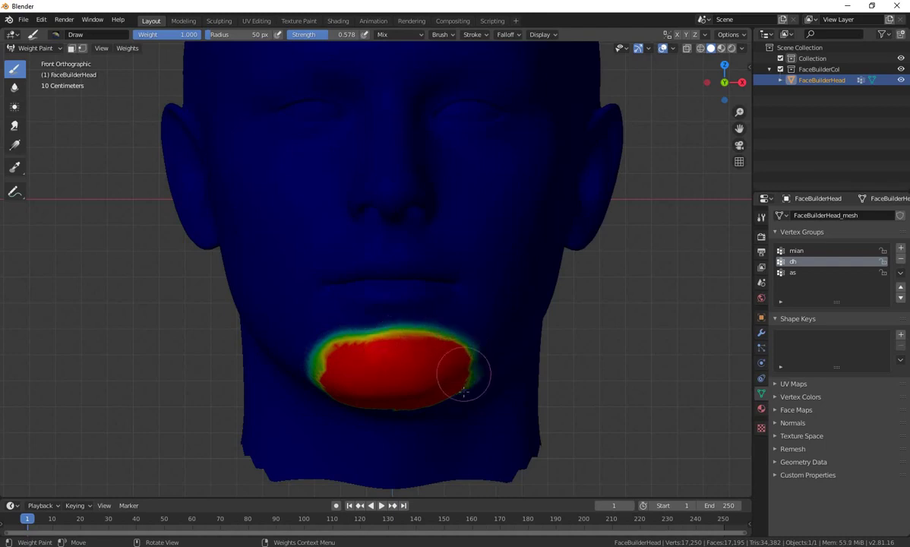
{"action": "middle_click_drag", "start_coordinate": [434, 411], "coordinate": [376, 353]}
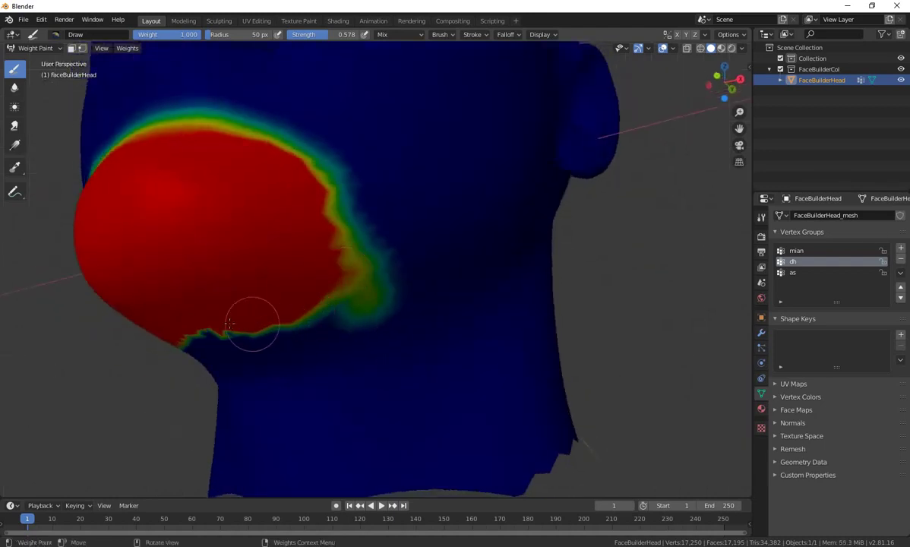
{"action": "middle_click_drag", "start_coordinate": [182, 346], "coordinate": [325, 346]}
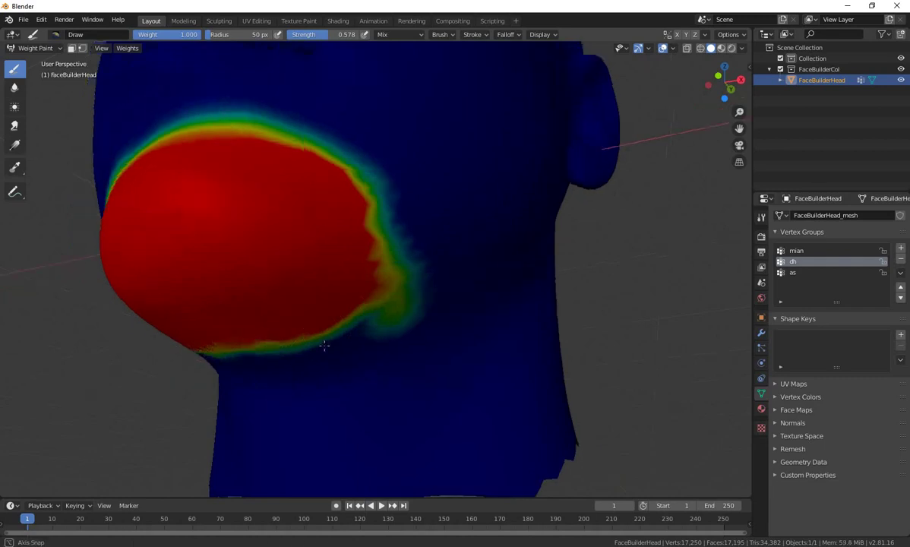
{"action": "mouse_move", "coordinate": [454, 343]}
{"action": "left_mouse_down"}
{"action": "mouse_move", "coordinate": [497, 361]}
{"action": "mouse_move", "coordinate": [503, 253]}
{"action": "mouse_move", "coordinate": [444, 228]}
{"action": "mouse_move", "coordinate": [523, 376]}
{"action": "mouse_move", "coordinate": [488, 348]}
{"action": "mouse_move", "coordinate": [532, 361]}
{"action": "mouse_move", "coordinate": [488, 365]}
{"action": "mouse_move", "coordinate": [575, 371]}
{"action": "left_mouse_up"}
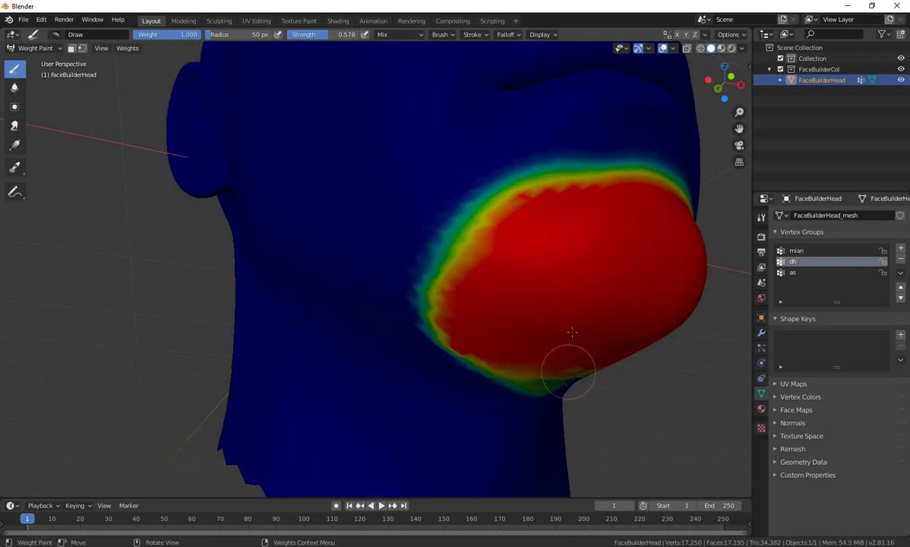
{"action": "middle_click_drag", "start_coordinate": [575, 371], "coordinate": [291, 426]}
{"action": "left_click_drag", "start_coordinate": [349, 418], "coordinate": [258, 410]}
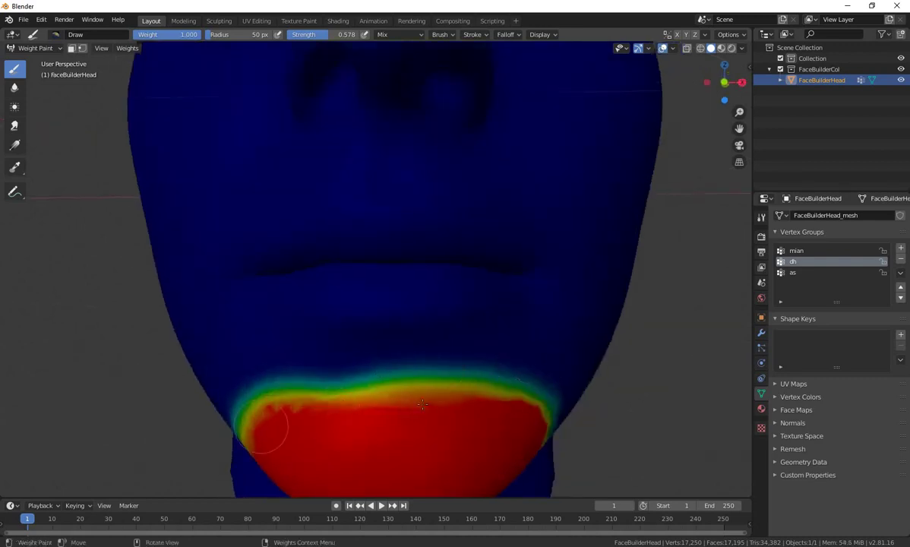
{"action": "scroll", "coordinate": [258, 410], "scroll_direction": "down", "scroll_amount": 5}
{"action": "mouse_move", "coordinate": [430, 386]}
{"action": "middle_mouse_down"}
{"action": "mouse_move", "coordinate": [416, 355]}
{"action": "mouse_move", "coordinate": [461, 321]}
{"action": "middle_mouse_up"}
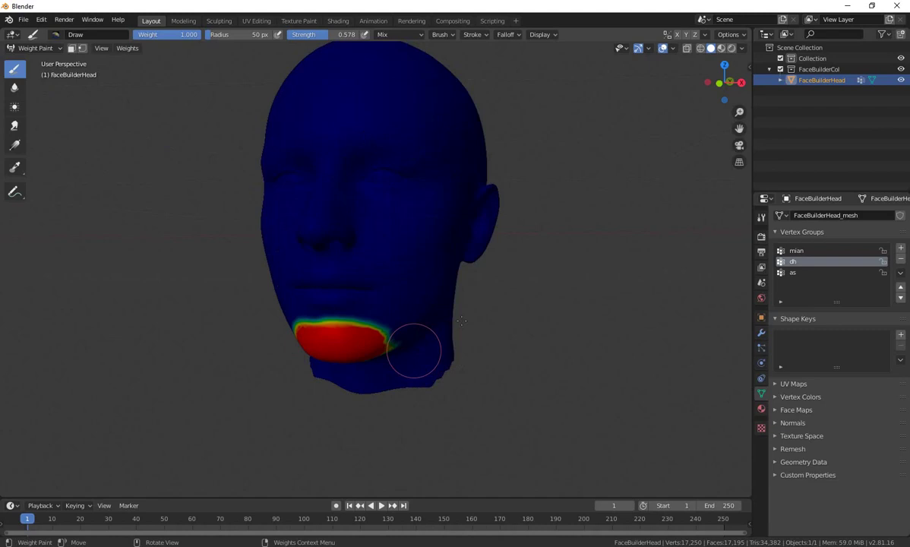
With mian active, soften the hairline on the forehead, toward the ear and on the side.
{"action": "left_click", "coordinate": [796, 250]}
{"action": "mouse_move", "coordinate": [582, 220]}
{"action": "middle_mouse_down"}
{"action": "mouse_move", "coordinate": [553, 271]}
{"action": "mouse_move", "coordinate": [563, 319]}
{"action": "mouse_move", "coordinate": [458, 187]}
{"action": "middle_mouse_up"}
{"action": "mouse_move", "coordinate": [459, 126]}
{"action": "left_mouse_down"}
{"action": "mouse_move", "coordinate": [414, 175]}
{"action": "mouse_move", "coordinate": [444, 137]}
{"action": "mouse_move", "coordinate": [406, 193]}
{"action": "mouse_move", "coordinate": [420, 201]}
{"action": "mouse_move", "coordinate": [363, 236]}
{"action": "mouse_move", "coordinate": [360, 245]}
{"action": "mouse_move", "coordinate": [372, 221]}
{"action": "mouse_move", "coordinate": [377, 265]}
{"action": "left_mouse_up"}
{"action": "mouse_move", "coordinate": [377, 266]}
{"action": "middle_mouse_down"}
{"action": "mouse_move", "coordinate": [422, 189]}
{"action": "mouse_move", "coordinate": [354, 172]}
{"action": "middle_mouse_up"}
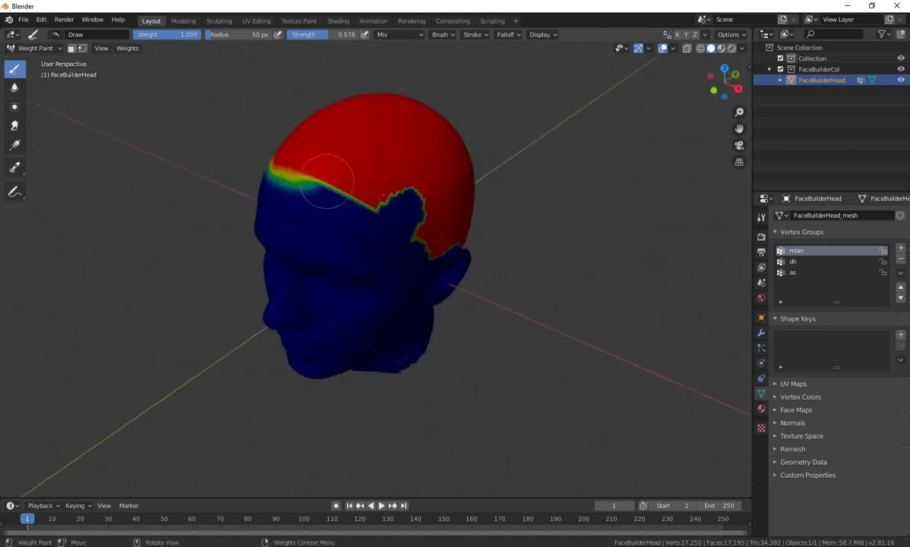
{"action": "mouse_move", "coordinate": [327, 180]}
{"action": "left_mouse_down"}
{"action": "mouse_move", "coordinate": [427, 212]}
{"action": "mouse_move", "coordinate": [426, 250]}
{"action": "mouse_move", "coordinate": [422, 236]}
{"action": "mouse_move", "coordinate": [439, 254]}
{"action": "mouse_move", "coordinate": [475, 249]}
{"action": "left_mouse_up"}
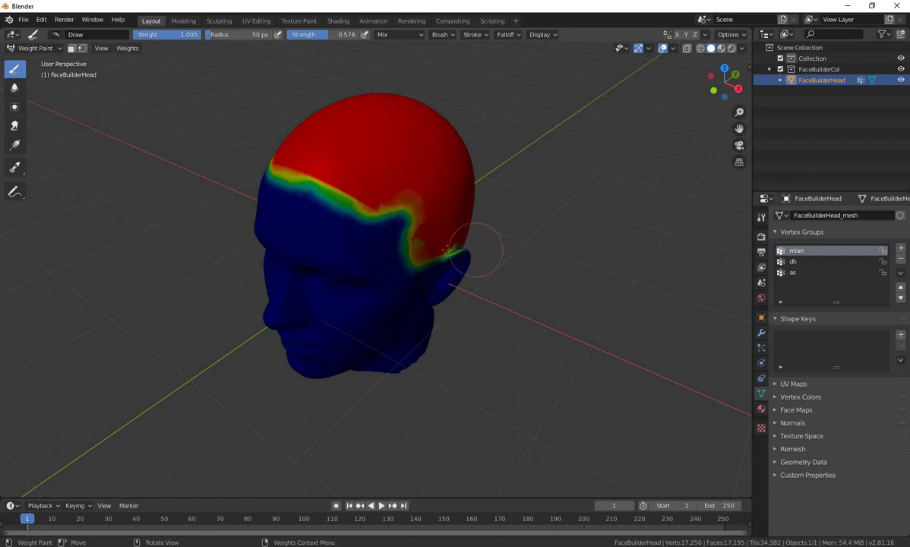
{"action": "middle_click_drag", "start_coordinate": [448, 249], "coordinate": [386, 252]}
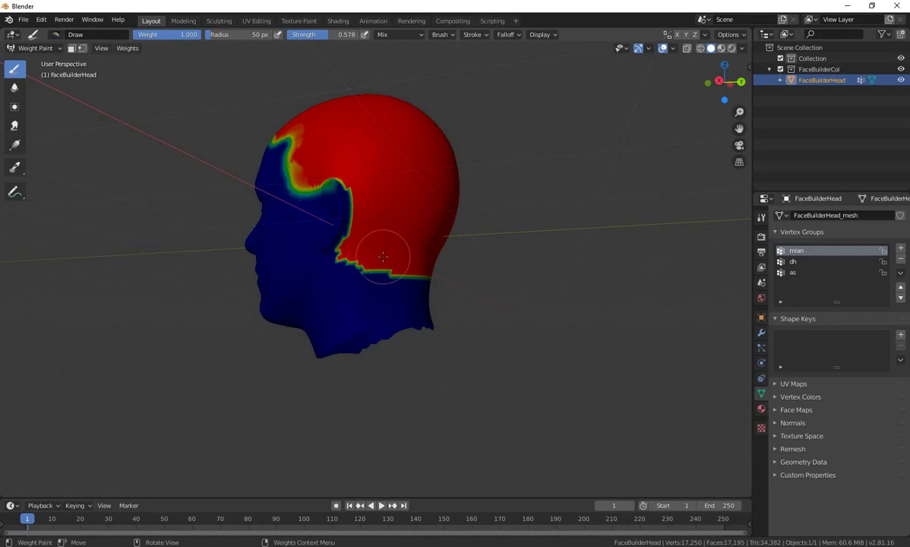
{"action": "left_click_drag", "start_coordinate": [341, 263], "coordinate": [416, 272]}
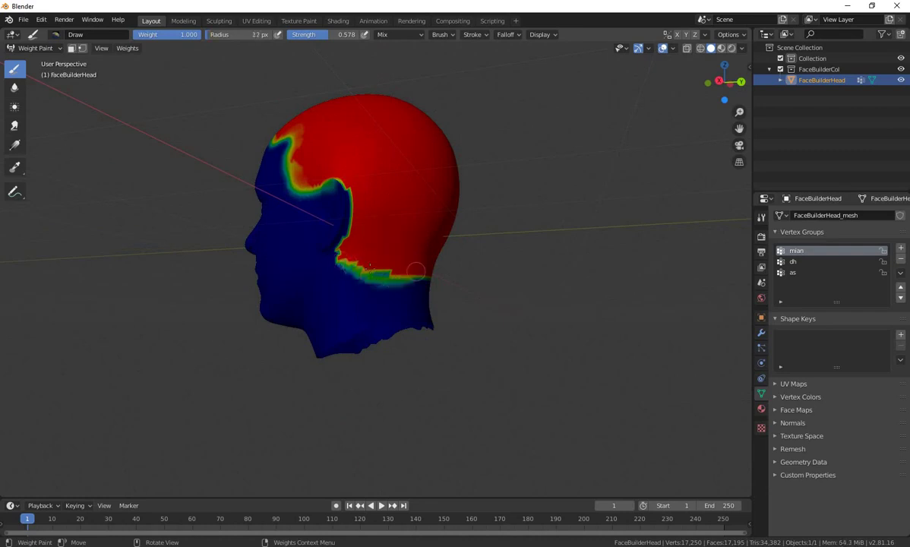
Paint a soft band along the lower hair boundary at the back and in front of the ear.
{"action": "middle_click_drag", "start_coordinate": [410, 278], "coordinate": [471, 278]}
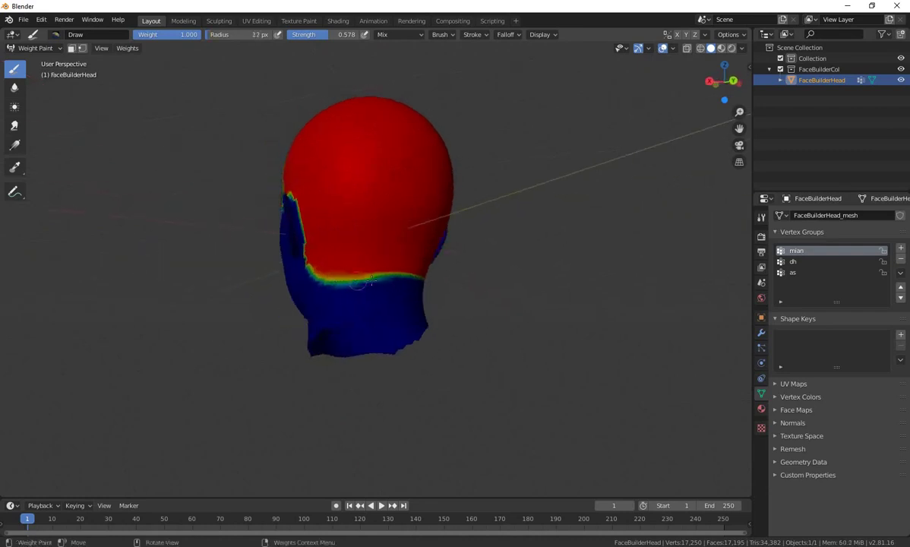
{"action": "left_click_drag", "start_coordinate": [342, 266], "coordinate": [425, 277]}
{"action": "middle_click_drag", "start_coordinate": [406, 285], "coordinate": [319, 273]}
{"action": "mouse_move", "coordinate": [311, 269]}
{"action": "left_mouse_down"}
{"action": "mouse_move", "coordinate": [395, 252]}
{"action": "mouse_move", "coordinate": [412, 277]}
{"action": "mouse_move", "coordinate": [357, 269]}
{"action": "mouse_move", "coordinate": [410, 251]}
{"action": "left_mouse_up"}
{"action": "middle_click_drag", "start_coordinate": [460, 290], "coordinate": [311, 251]}
{"action": "scroll", "coordinate": [309, 207], "scroll_direction": "up", "scroll_amount": 3}
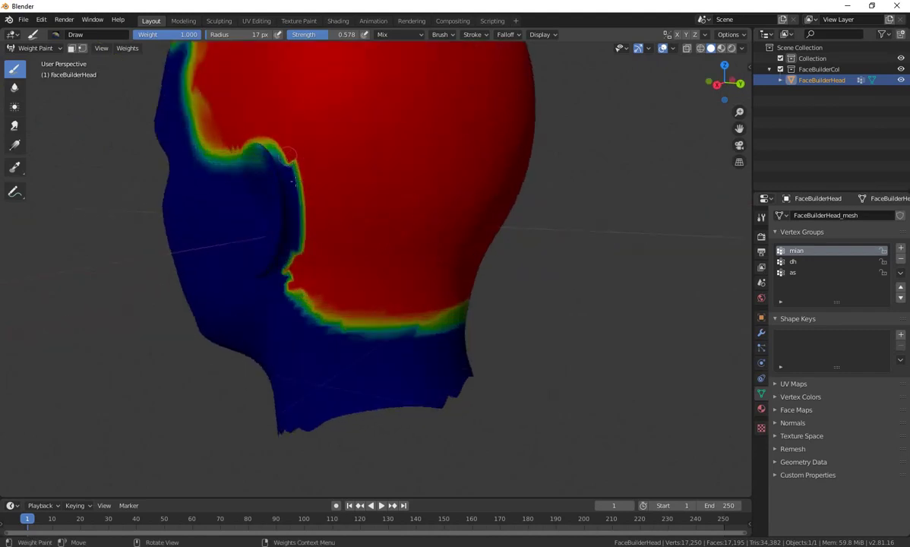
{"action": "left_click_drag", "start_coordinate": [288, 153], "coordinate": [296, 234]}
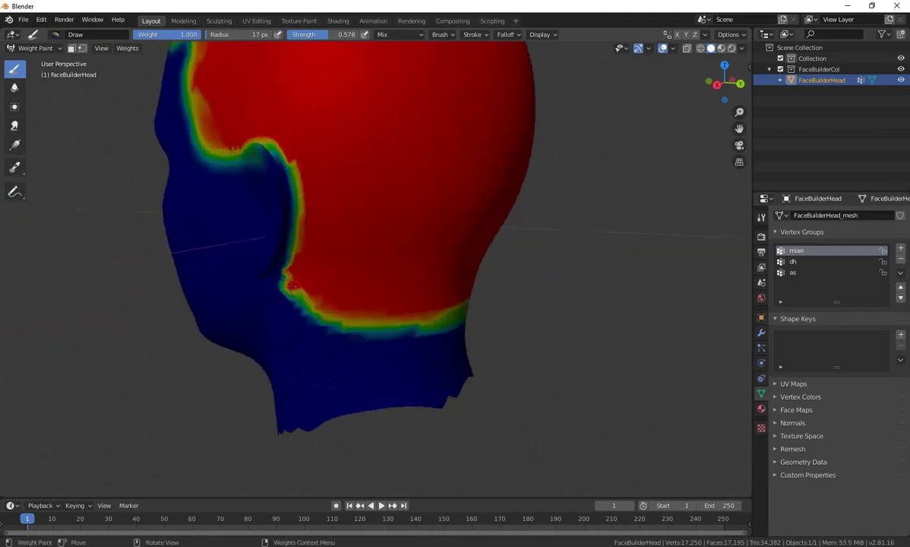
{"action": "left_click_drag", "start_coordinate": [291, 286], "coordinate": [299, 157]}
Extend full mian weight down along the neck band and the head's left side.
{"action": "middle_click_drag", "start_coordinate": [371, 267], "coordinate": [159, 248]}
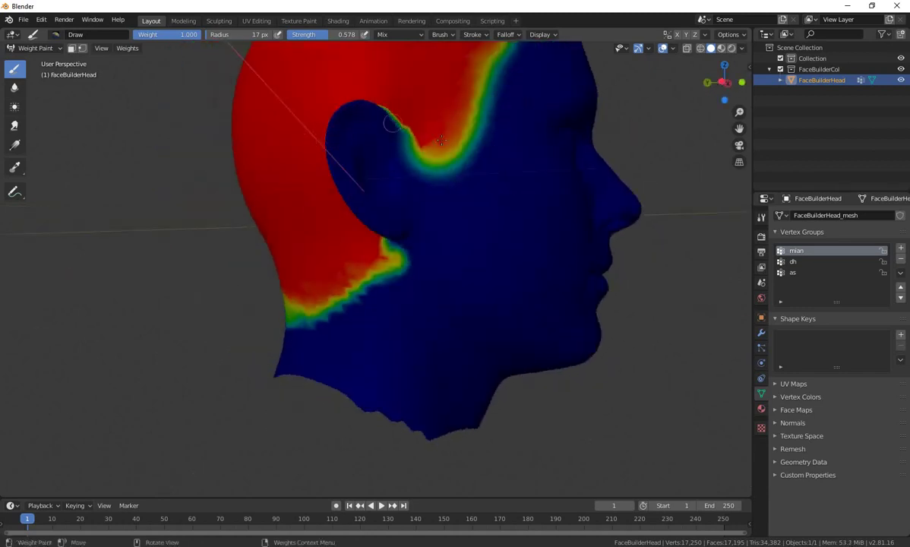
{"action": "middle_click_drag", "start_coordinate": [440, 139], "coordinate": [503, 142]}
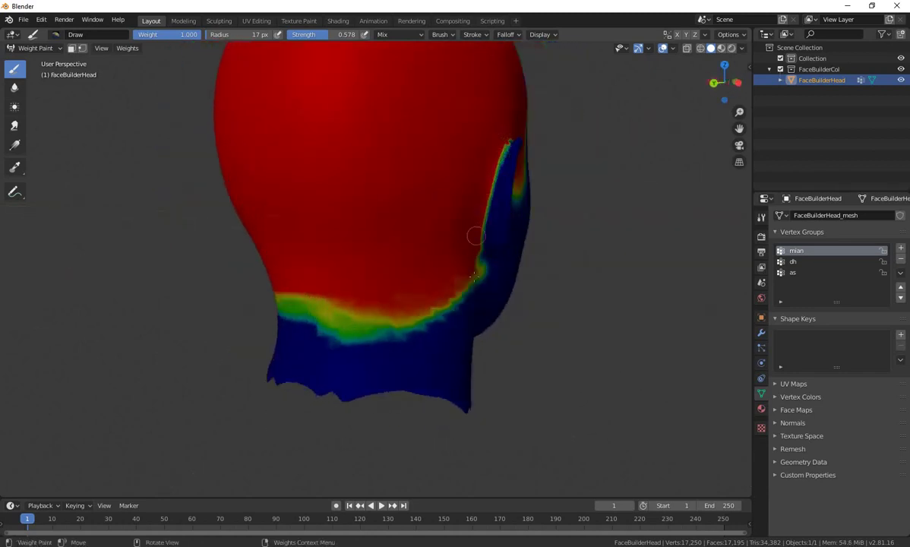
{"action": "left_click_drag", "start_coordinate": [471, 273], "coordinate": [404, 326]}
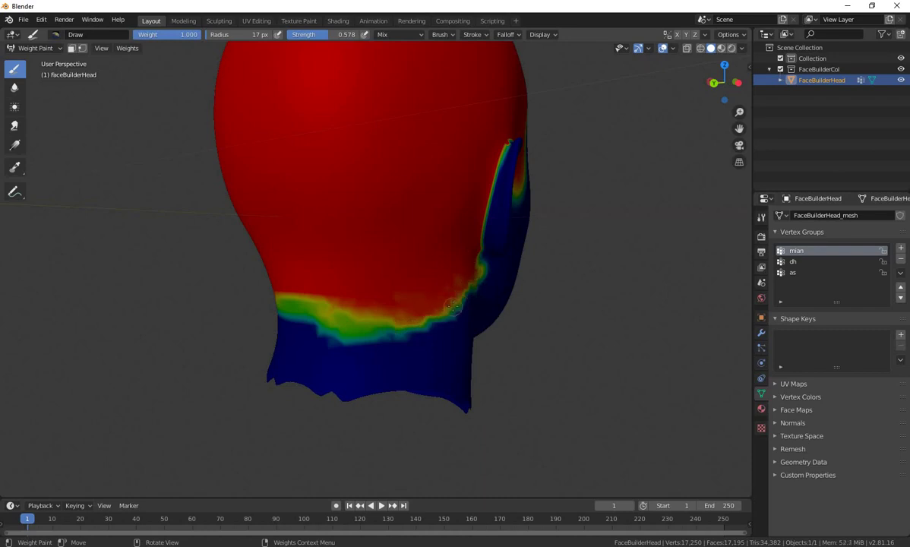
{"action": "scroll", "coordinate": [453, 306], "scroll_direction": "down", "scroll_amount": 3}
{"action": "mouse_move", "coordinate": [453, 306]}
{"action": "middle_mouse_down"}
{"action": "mouse_move", "coordinate": [635, 301]}
{"action": "mouse_move", "coordinate": [531, 235]}
{"action": "middle_mouse_up"}
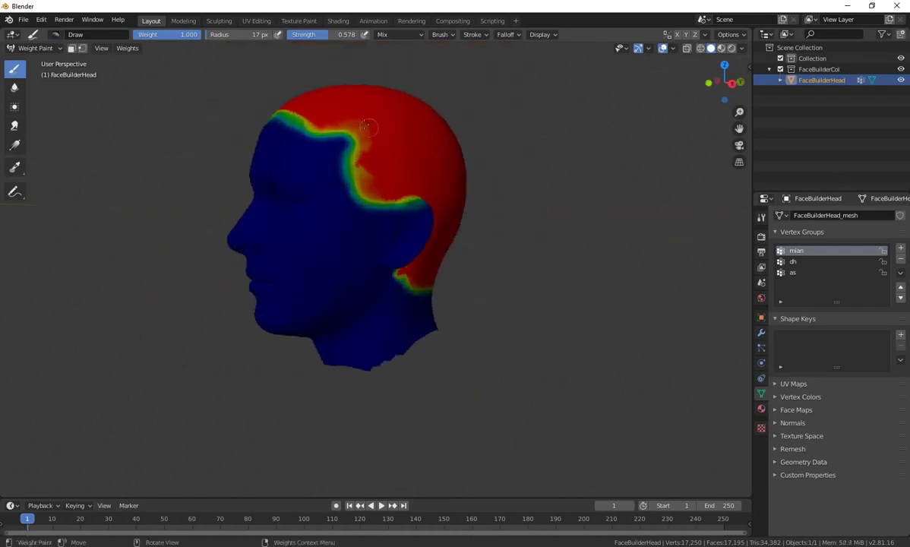
{"action": "left_click_drag", "start_coordinate": [367, 127], "coordinate": [353, 180]}
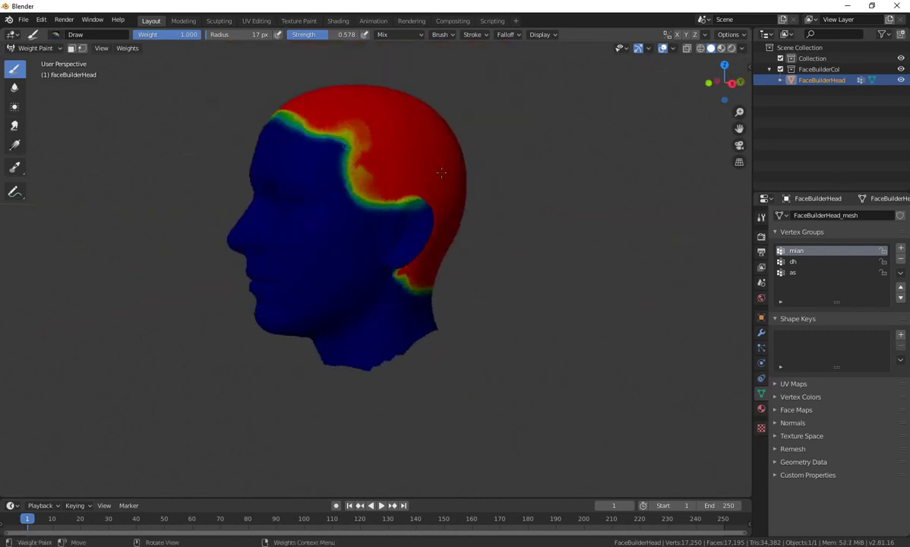
{"action": "middle_click_drag", "start_coordinate": [441, 173], "coordinate": [451, 178]}
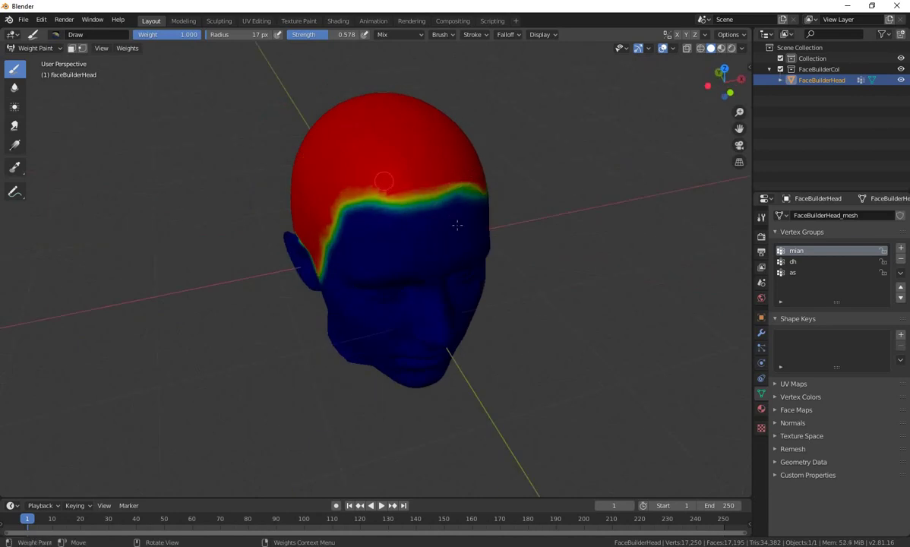
{"action": "middle_click_drag", "start_coordinate": [456, 225], "coordinate": [531, 230]}
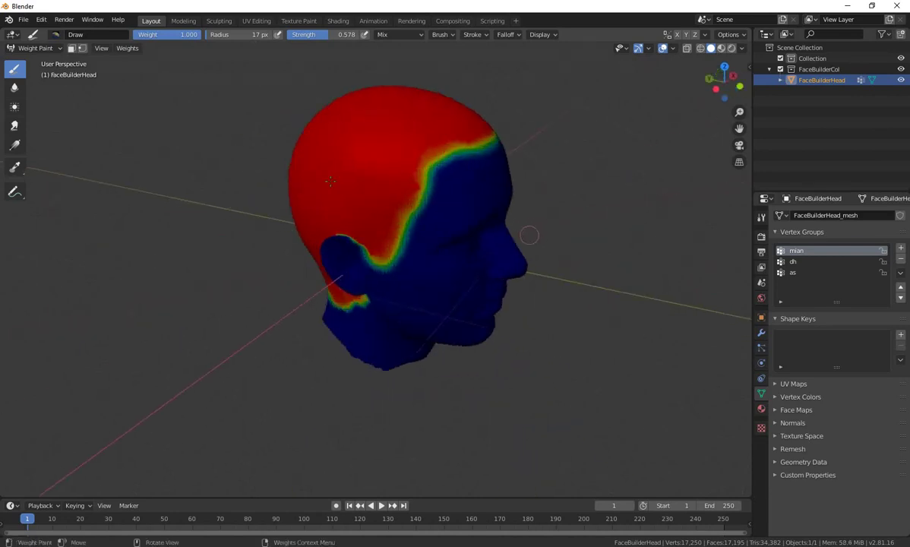
{"action": "left_click", "coordinate": [46, 48]}
Return to Object Mode and add a Hair particle system to the head.
{"action": "left_click", "coordinate": [38, 61]}
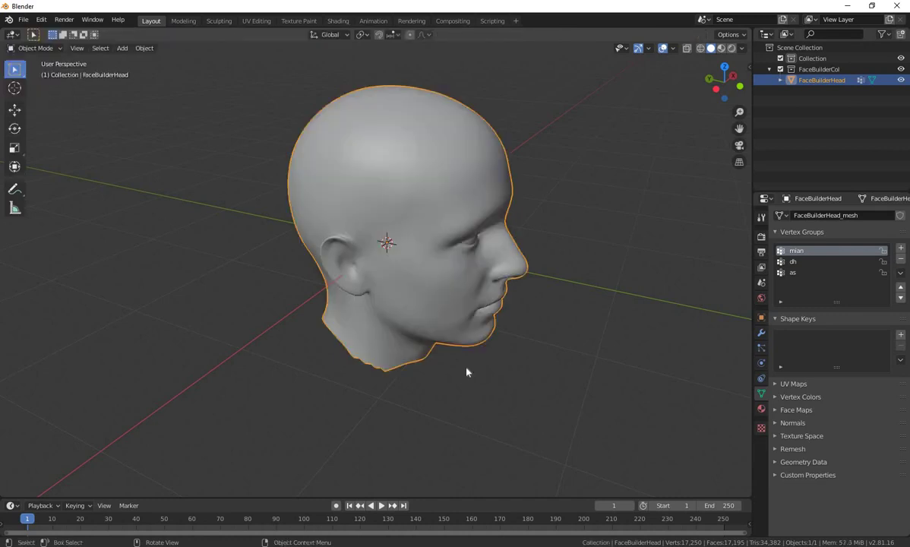
{"action": "middle_click_drag", "start_coordinate": [591, 349], "coordinate": [568, 341]}
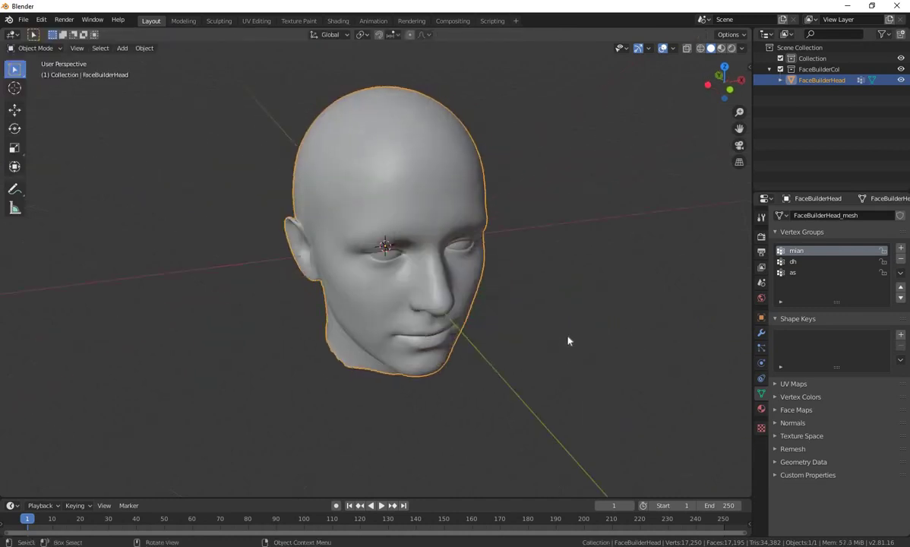
{"action": "left_click", "coordinate": [762, 332]}
{"action": "left_click", "coordinate": [762, 348]}
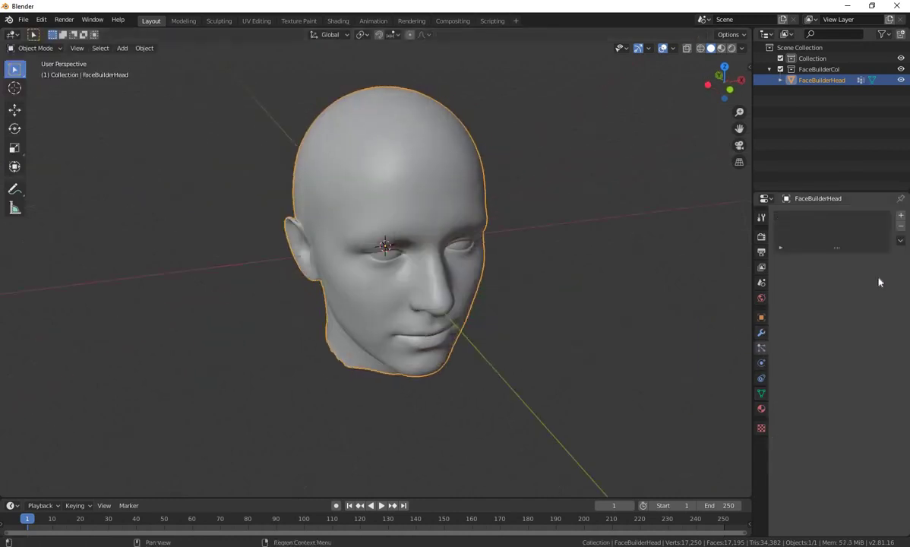
{"action": "left_click", "coordinate": [900, 216]}
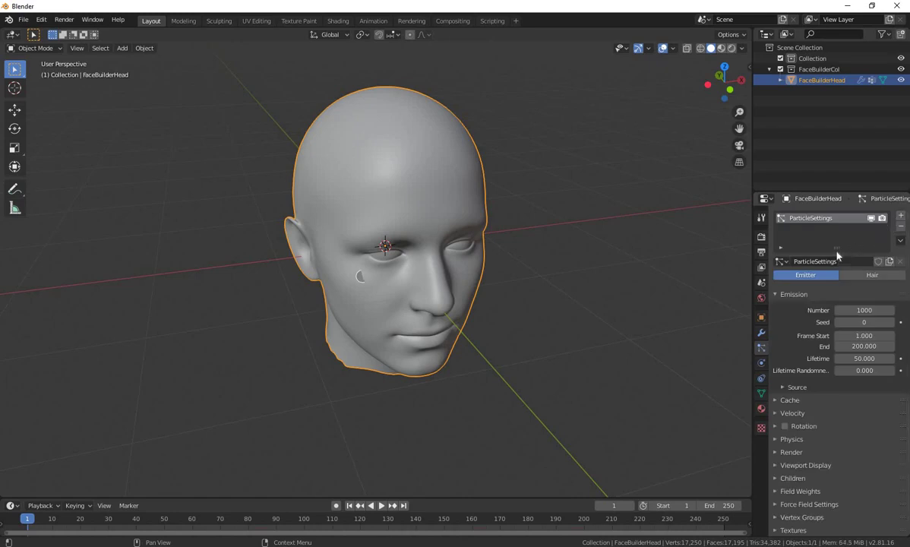
{"action": "type", "text": "mian"}
{"action": "left_click", "coordinate": [865, 275]}
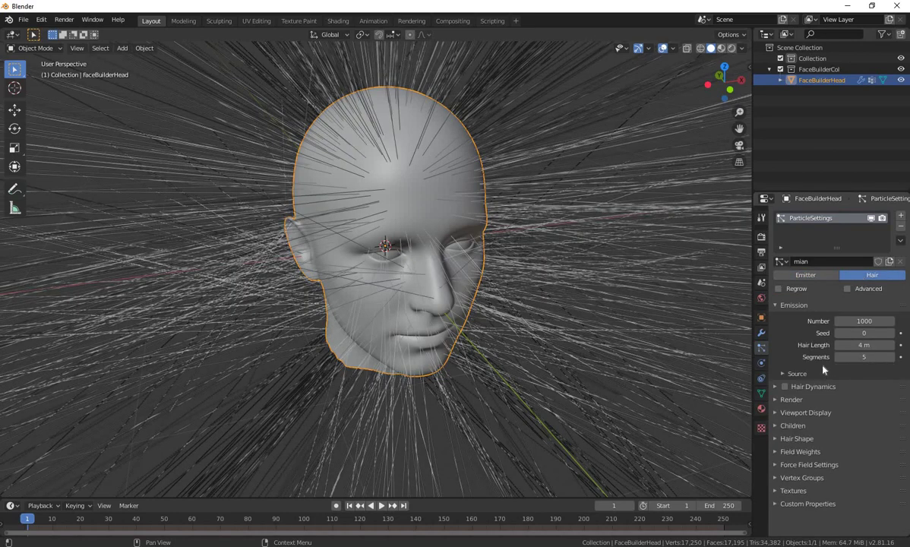
Limit the hair density to the mian vertex group.
{"action": "left_click", "coordinate": [802, 480]}
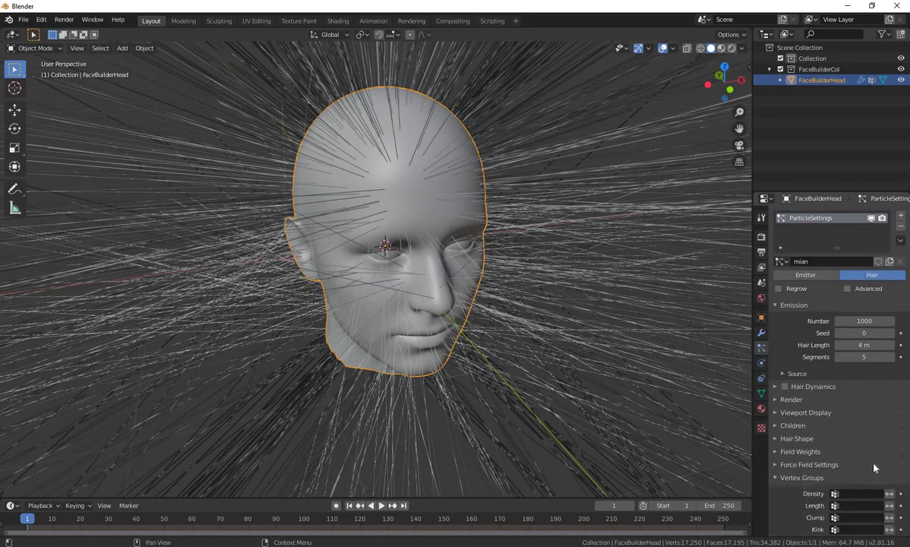
{"action": "scroll", "coordinate": [881, 475], "scroll_direction": "down", "scroll_amount": 3}
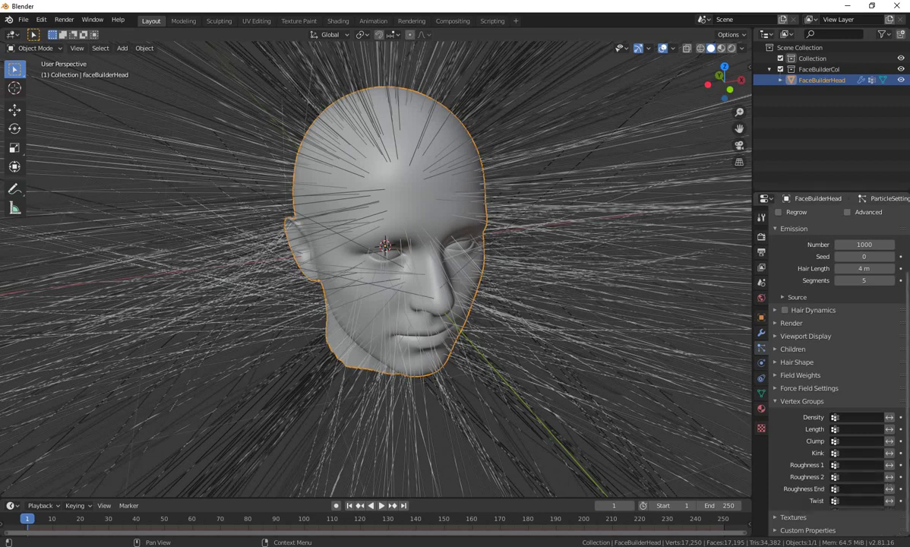
{"action": "left_click", "coordinate": [860, 417]}
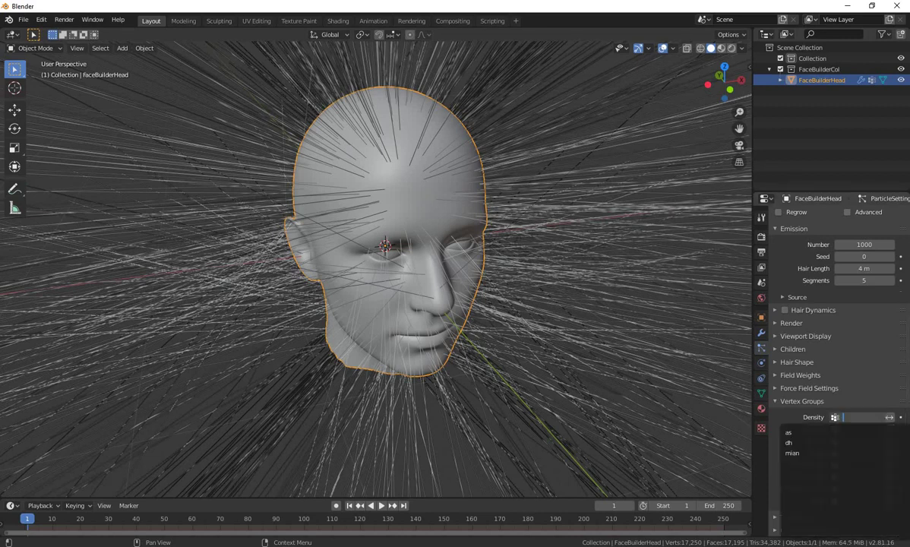
{"action": "left_click", "coordinate": [792, 453]}
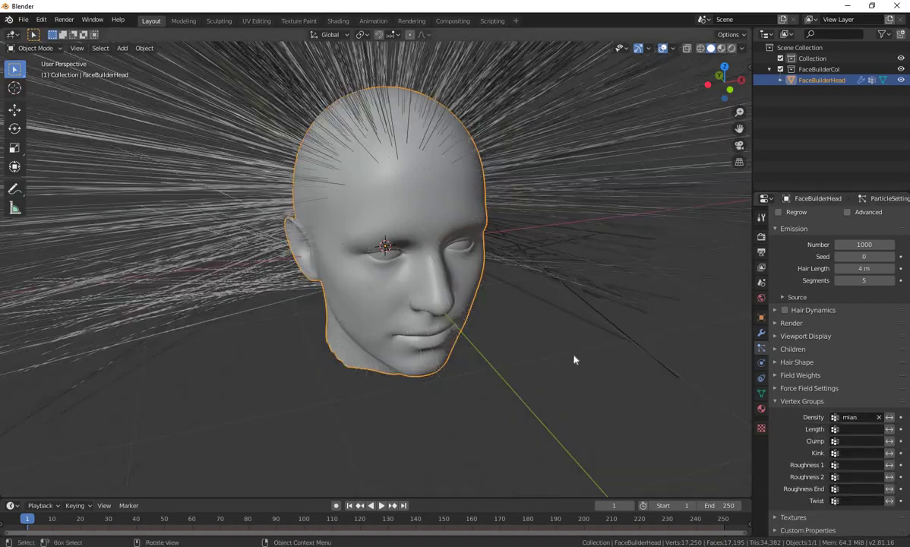
{"action": "mouse_move", "coordinate": [536, 330]}
{"action": "middle_mouse_down"}
{"action": "mouse_move", "coordinate": [479, 368]}
{"action": "mouse_move", "coordinate": [467, 298]}
{"action": "mouse_move", "coordinate": [563, 282]}
{"action": "mouse_move", "coordinate": [615, 313]}
{"action": "mouse_move", "coordinate": [600, 321]}
{"action": "middle_mouse_up"}
{"action": "scroll", "coordinate": [900, 289], "scroll_direction": "up", "scroll_amount": 3}
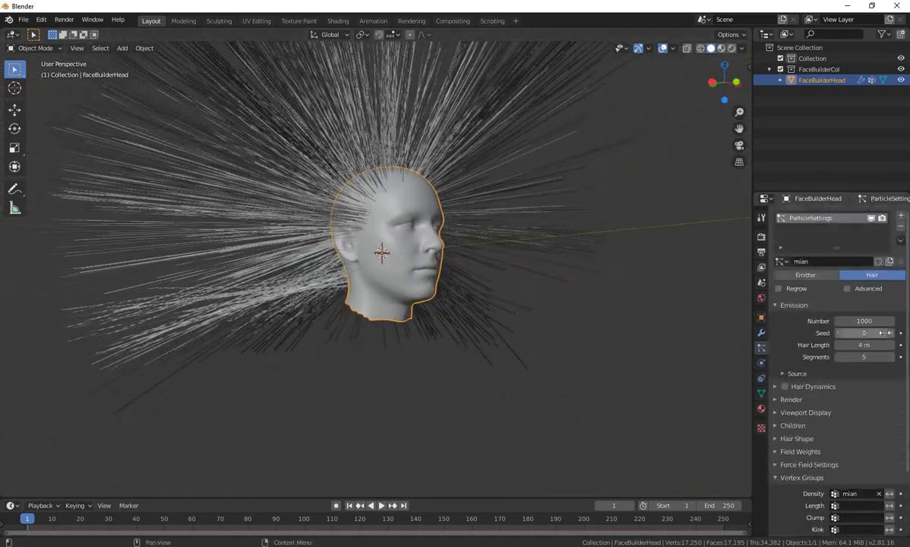
{"action": "scroll", "coordinate": [885, 337], "scroll_direction": "down", "scroll_amount": 1}
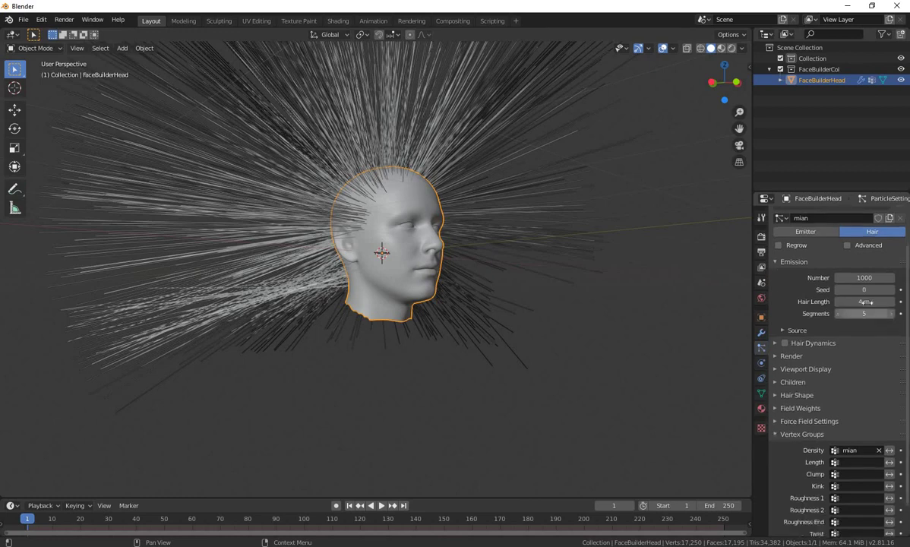
Shorten the hair length to 0.21 m.
{"action": "mouse_move", "coordinate": [864, 302]}
{"action": "left_mouse_down"}
{"action": "mouse_move", "coordinate": [839, 302]}
{"action": "mouse_move", "coordinate": [864, 302]}
{"action": "left_mouse_up"}
{"action": "type", "text": "0.21"}
{"action": "mouse_move", "coordinate": [626, 261]}
{"action": "middle_mouse_down"}
{"action": "mouse_move", "coordinate": [434, 211]}
{"action": "mouse_move", "coordinate": [539, 239]}
{"action": "middle_mouse_up"}
{"action": "scroll", "coordinate": [455, 220], "scroll_direction": "up", "scroll_amount": 3}
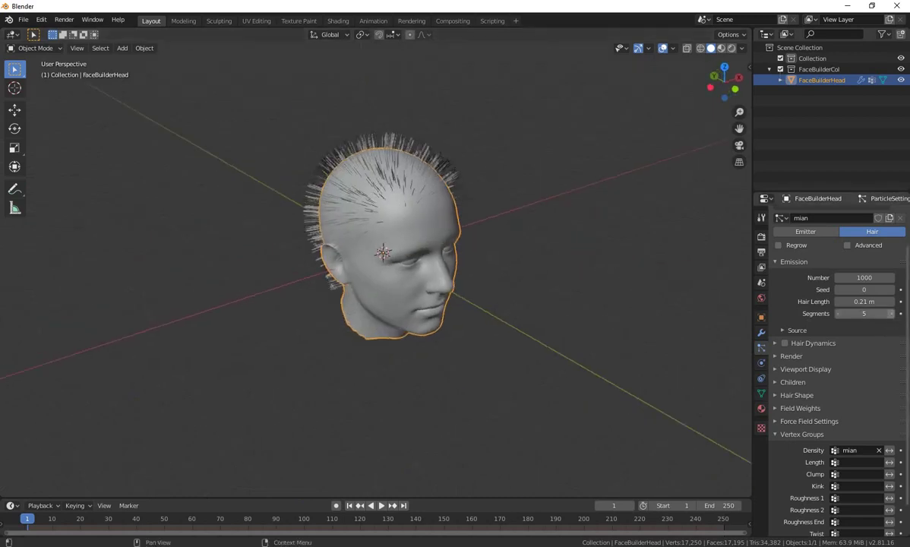
Switch the hair children to Interpolated and set the display amount to 30.
{"action": "left_click", "coordinate": [776, 385]}
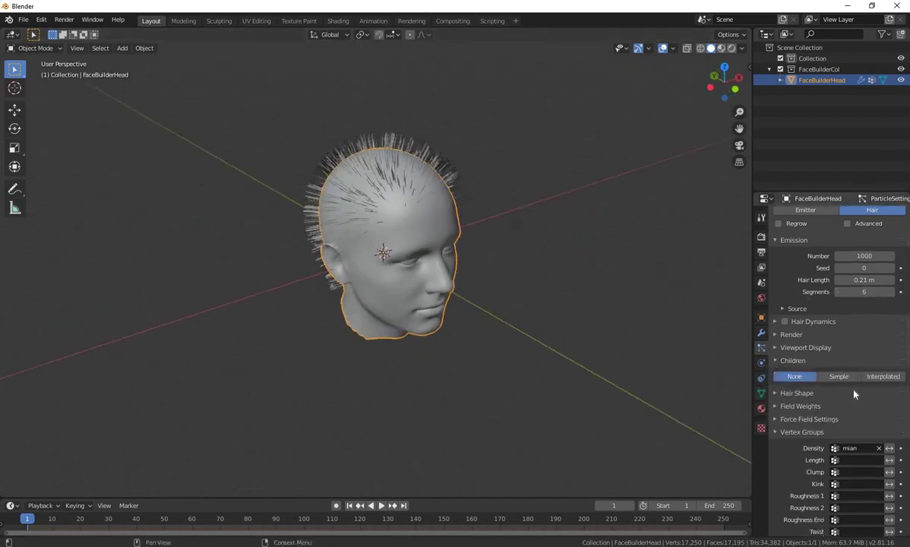
{"action": "scroll", "coordinate": [843, 379], "scroll_direction": "down", "scroll_amount": 2}
{"action": "left_click", "coordinate": [887, 356]}
{"action": "middle_click_drag", "start_coordinate": [512, 332], "coordinate": [421, 267]}
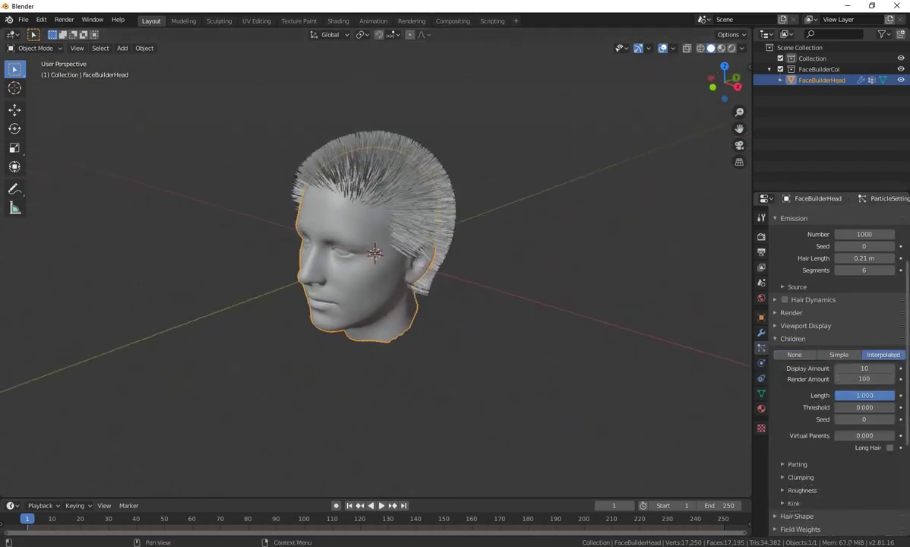
{"action": "left_click", "coordinate": [865, 368]}
{"action": "type", "text": "30"}
{"action": "key", "text": "Return"}
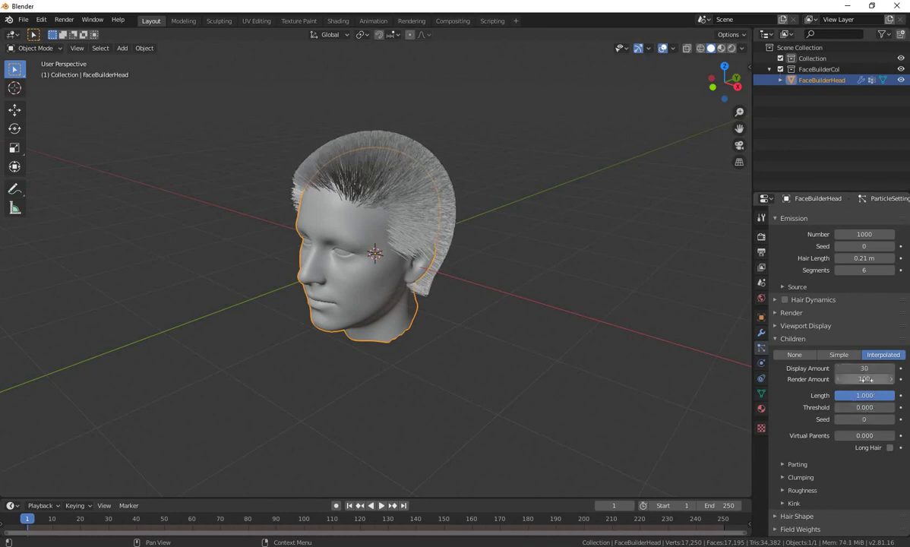
Shorten the child hair length to 0.699 and raise the children seed to 2.
{"action": "scroll", "coordinate": [866, 379], "scroll_direction": "down", "scroll_amount": 3, "text": "ctrl"}
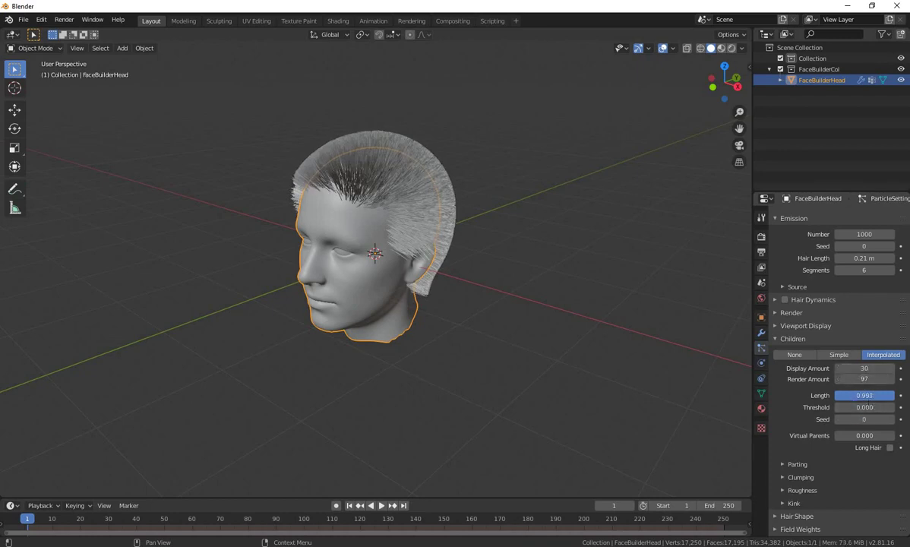
{"action": "left_click_drag", "start_coordinate": [864, 395], "coordinate": [523, 308]}
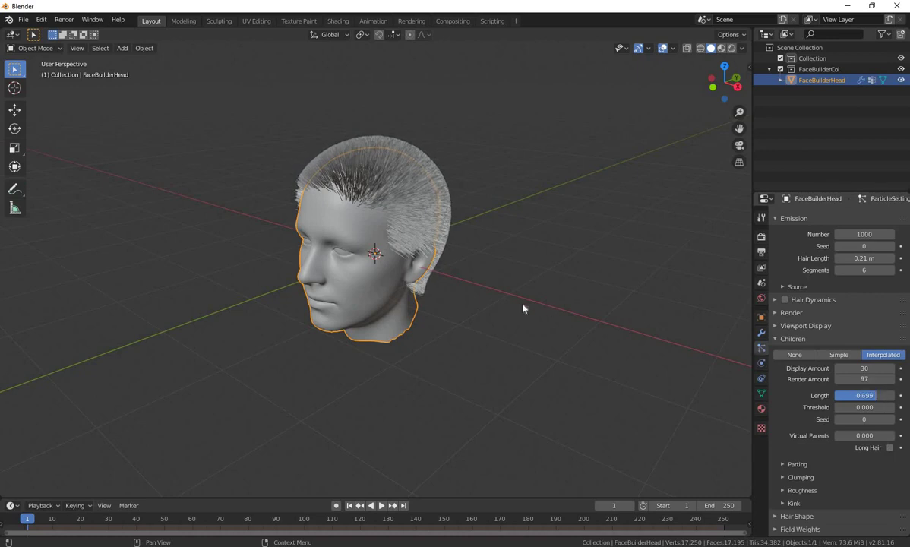
{"action": "middle_click_drag", "start_coordinate": [523, 308], "coordinate": [613, 301]}
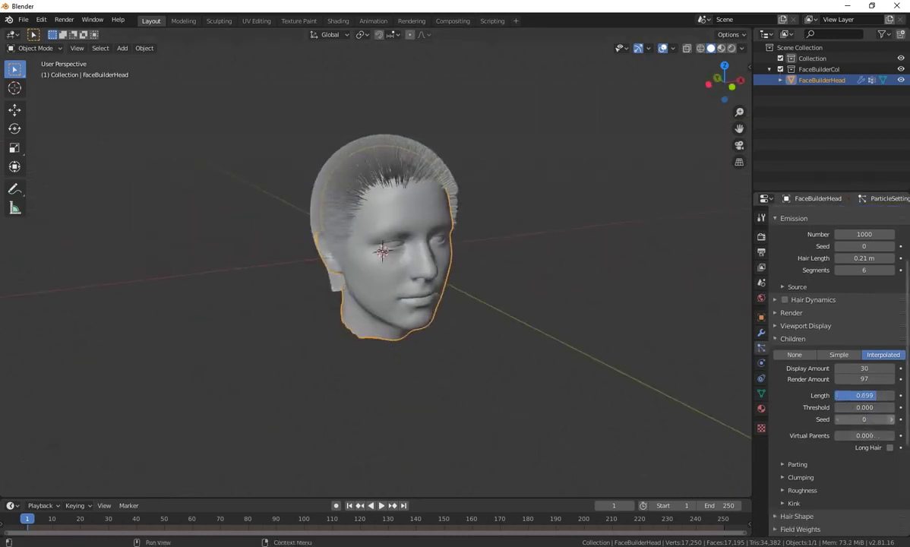
{"action": "left_click", "coordinate": [893, 419]}
{"action": "left_click", "coordinate": [893, 419]}
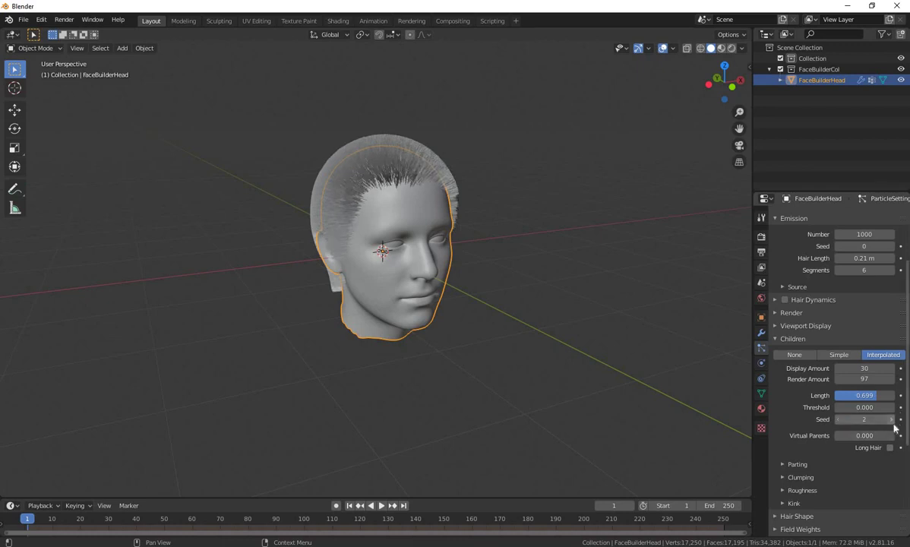
{"action": "scroll", "coordinate": [851, 437], "scroll_direction": "down", "scroll_amount": 2}
{"action": "scroll", "coordinate": [824, 439], "scroll_direction": "down", "scroll_amount": 2}
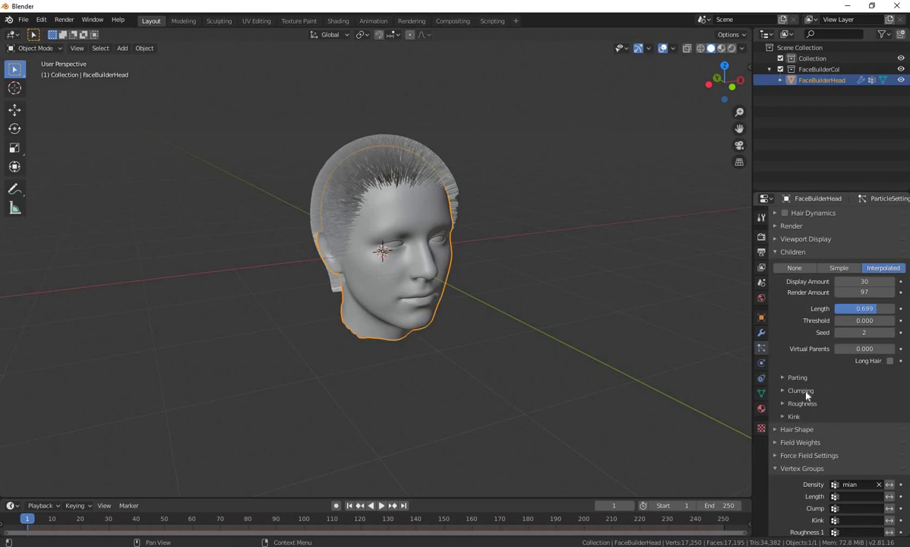
Set child hair roughness: endpoint 0.035, threshold tweaked, random 0.031.
{"action": "left_click", "coordinate": [801, 390]}
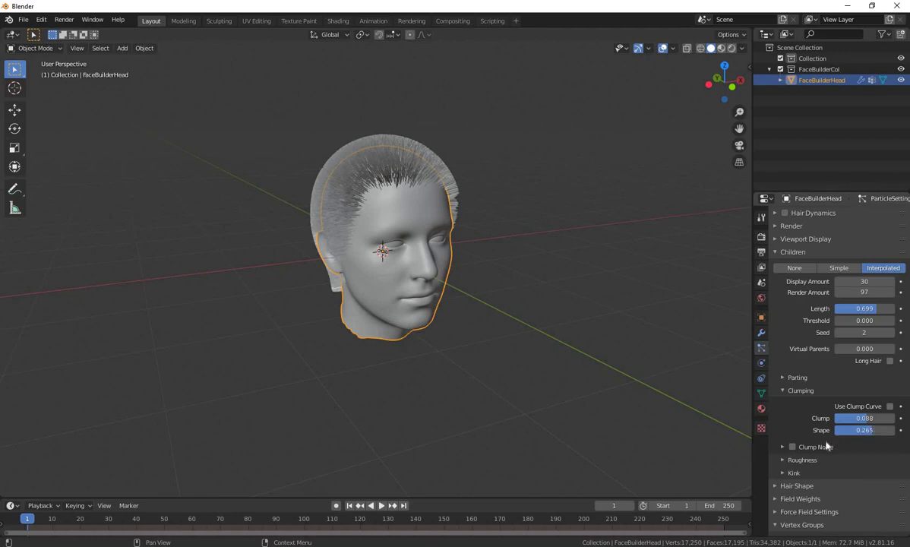
{"action": "scroll", "coordinate": [824, 437], "scroll_direction": "down", "scroll_amount": 3}
{"action": "left_click", "coordinate": [806, 396]}
{"action": "scroll", "coordinate": [869, 410], "scroll_direction": "down", "scroll_amount": 2}
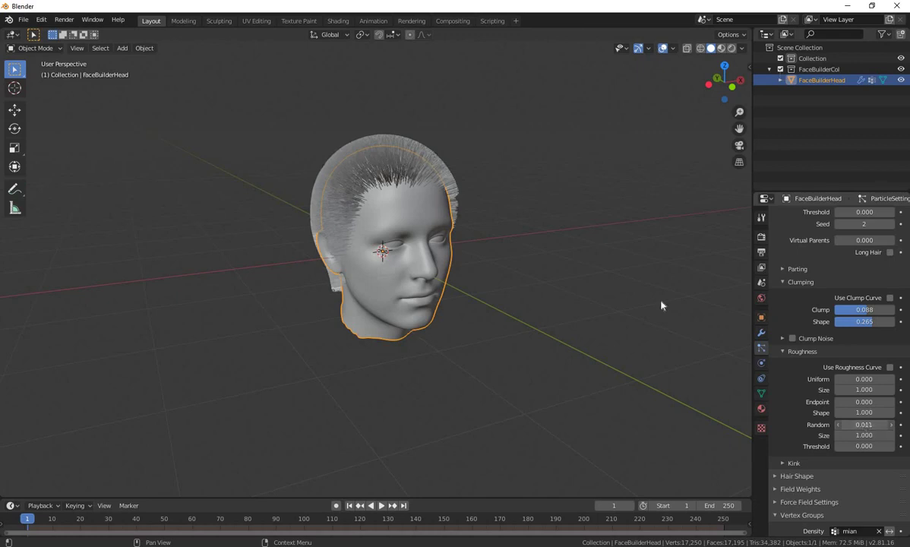
{"action": "scroll", "coordinate": [452, 178], "scroll_direction": "up", "scroll_amount": 3}
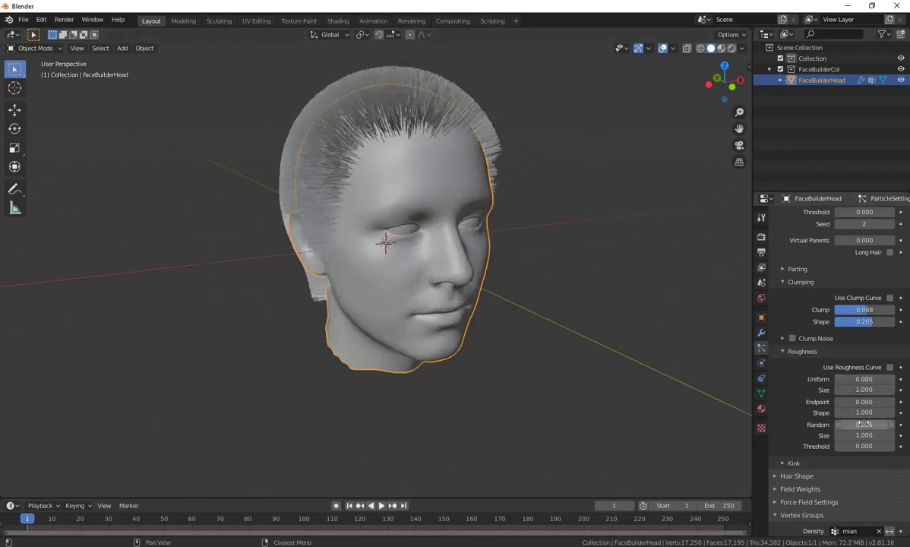
{"action": "left_click_drag", "start_coordinate": [863, 401], "coordinate": [874, 401]}
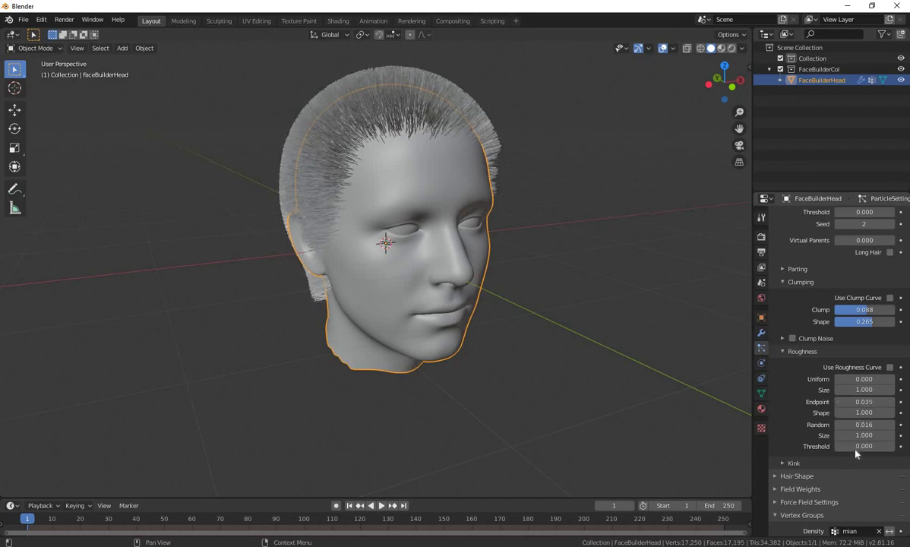
{"action": "left_click_drag", "start_coordinate": [863, 446], "coordinate": [867, 446]}
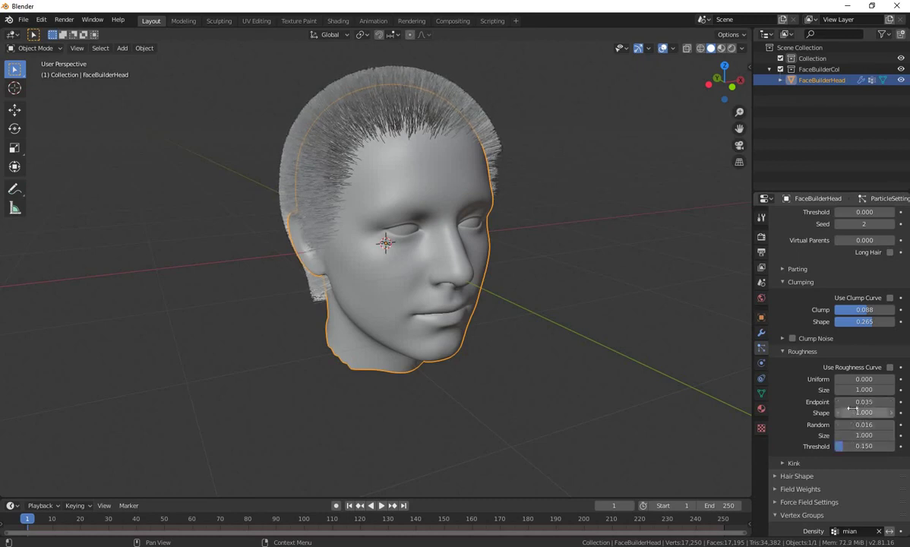
{"action": "left_click_drag", "start_coordinate": [864, 425], "coordinate": [866, 424]}
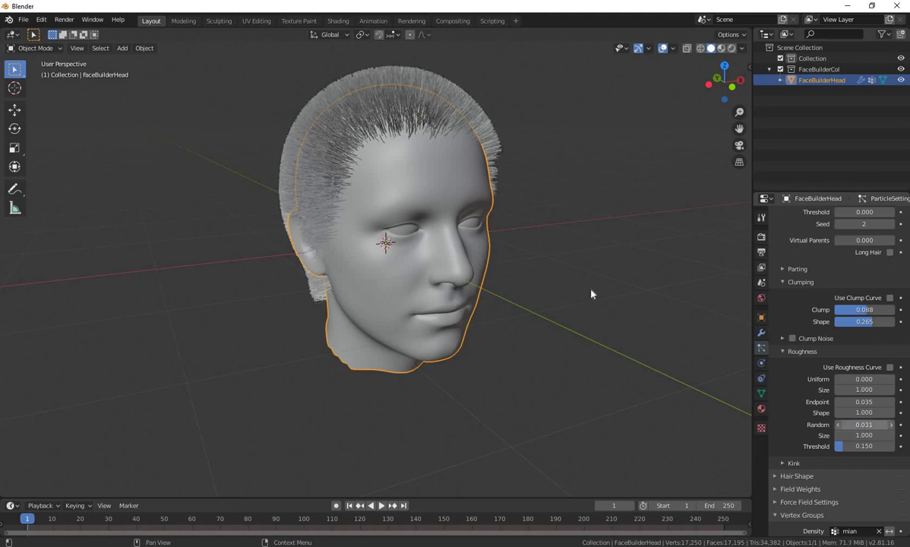
{"action": "mouse_move", "coordinate": [594, 292]}
{"action": "middle_mouse_down"}
{"action": "mouse_move", "coordinate": [456, 250]}
{"action": "mouse_move", "coordinate": [579, 264]}
{"action": "mouse_move", "coordinate": [625, 212]}
{"action": "mouse_move", "coordinate": [734, 287]}
{"action": "mouse_move", "coordinate": [53, 325]}
{"action": "mouse_move", "coordinate": [607, 274]}
{"action": "mouse_move", "coordinate": [825, 414]}
{"action": "middle_mouse_up"}
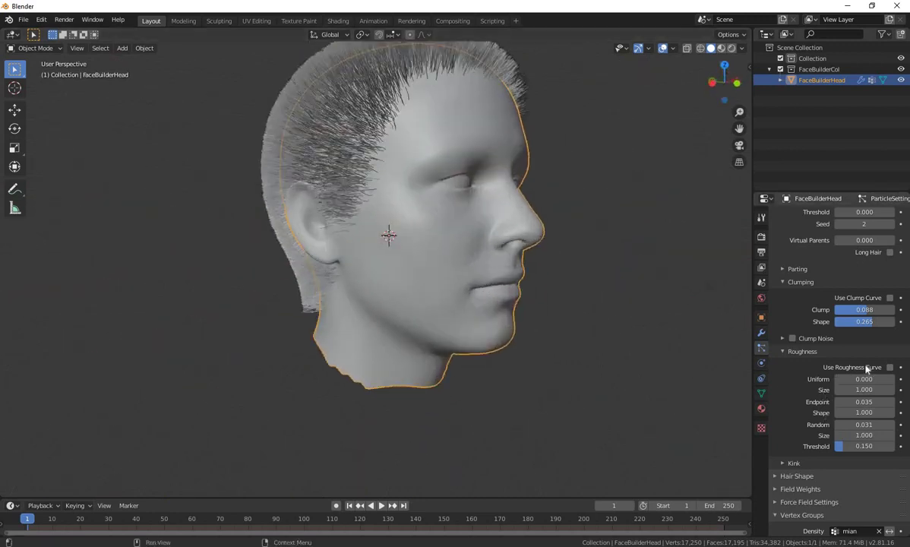
Raise the children display amount to 46 for denser hair.
{"action": "scroll", "coordinate": [868, 368], "scroll_direction": "up", "scroll_amount": 2}
{"action": "scroll", "coordinate": [868, 367], "scroll_direction": "up", "scroll_amount": 3}
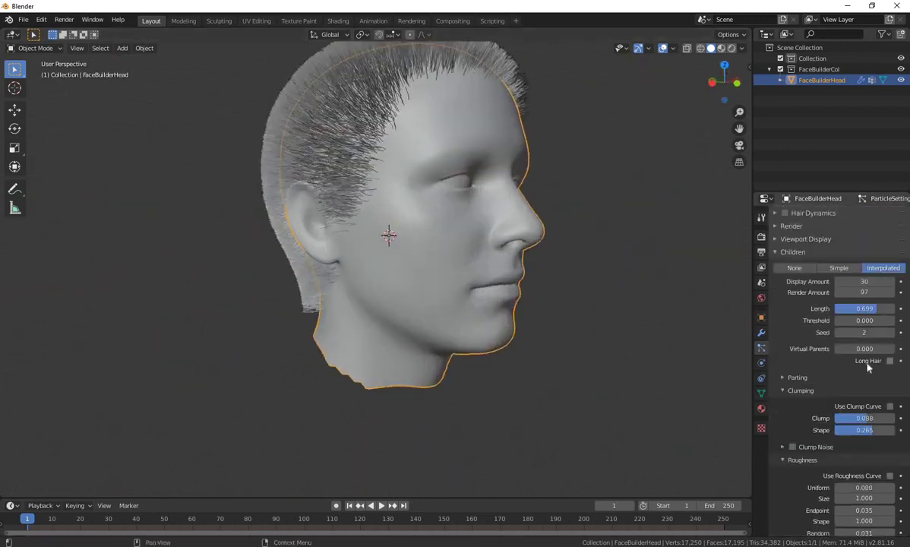
{"action": "left_click_drag", "start_coordinate": [864, 281], "coordinate": [866, 281]}
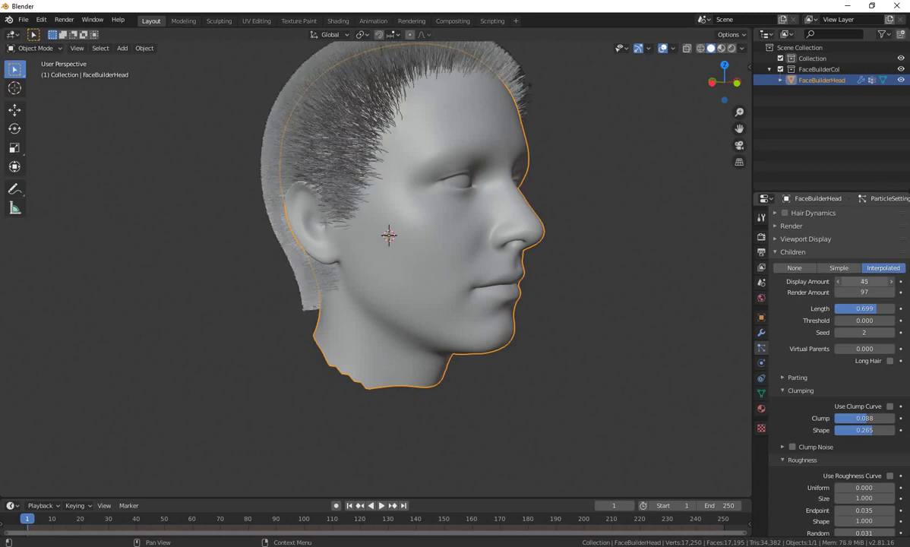
{"action": "mouse_move", "coordinate": [410, 238]}
{"action": "middle_mouse_down"}
{"action": "mouse_move", "coordinate": [475, 283]}
{"action": "mouse_move", "coordinate": [579, 254]}
{"action": "mouse_move", "coordinate": [601, 264]}
{"action": "middle_mouse_up"}
{"action": "scroll", "coordinate": [866, 425], "scroll_direction": "down", "scroll_amount": 3}
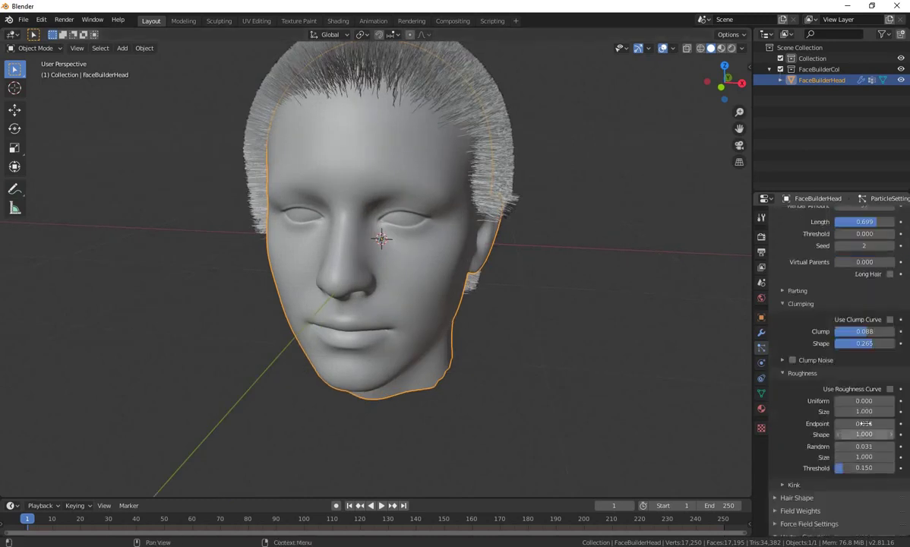
{"action": "scroll", "coordinate": [866, 427], "scroll_direction": "down", "scroll_amount": 3}
{"action": "scroll", "coordinate": [868, 425], "scroll_direction": "down", "scroll_amount": 1}
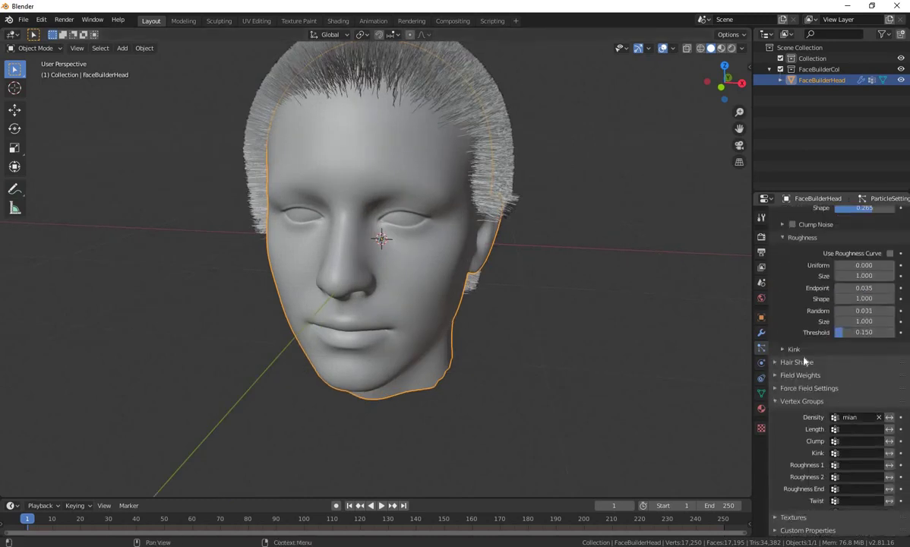
Set the hair kink type to Curl.
{"action": "left_click", "coordinate": [783, 349]}
{"action": "left_click", "coordinate": [865, 365]}
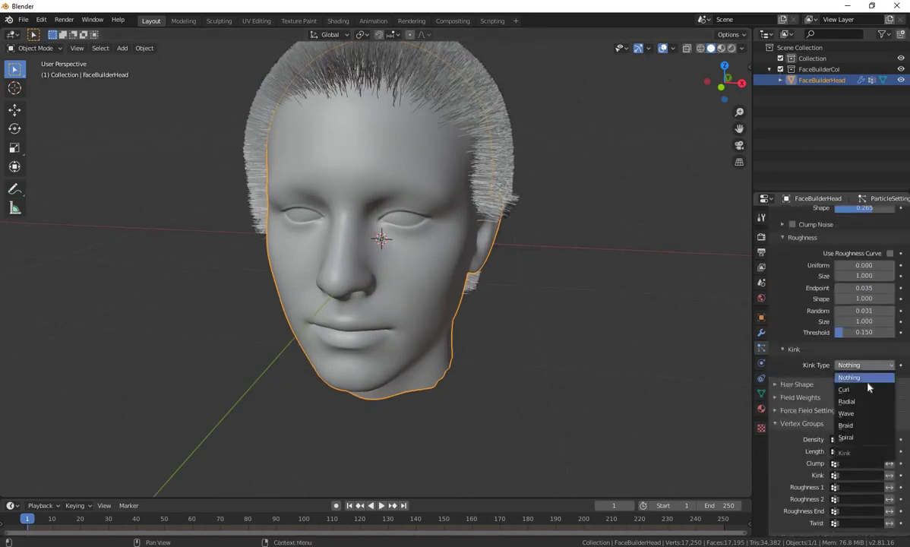
{"action": "left_click", "coordinate": [870, 393]}
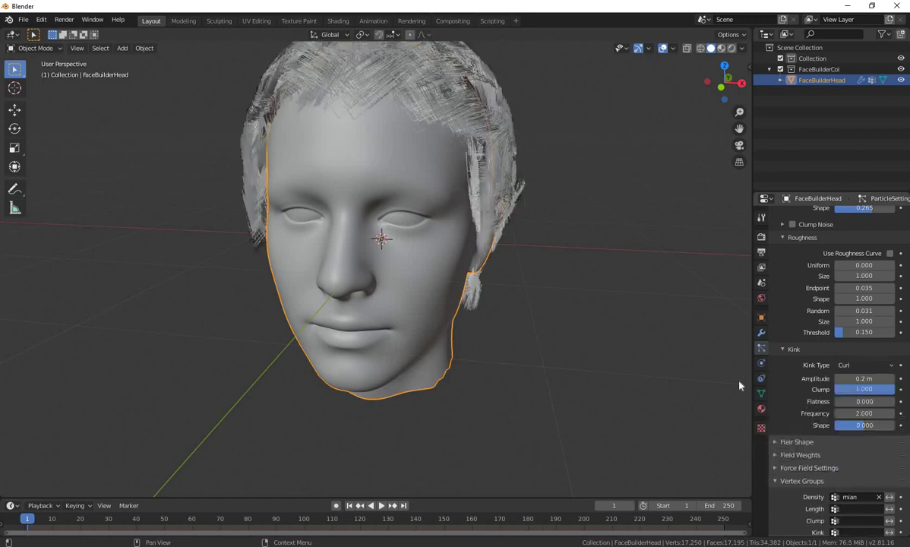
{"action": "mouse_move", "coordinate": [617, 352]}
{"action": "middle_mouse_down"}
{"action": "mouse_move", "coordinate": [552, 386]}
{"action": "mouse_move", "coordinate": [470, 358]}
{"action": "mouse_move", "coordinate": [471, 308]}
{"action": "mouse_move", "coordinate": [684, 380]}
{"action": "middle_mouse_up"}
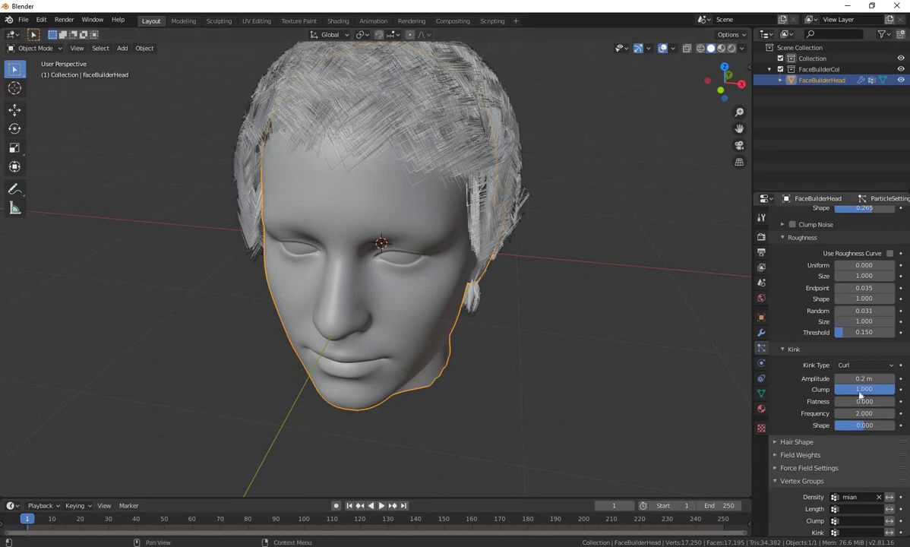
Tune the curl kink to amplitude 0.03 m, clump 0.257 and shape -0.071.
{"action": "left_click_drag", "start_coordinate": [863, 378], "coordinate": [842, 378]}
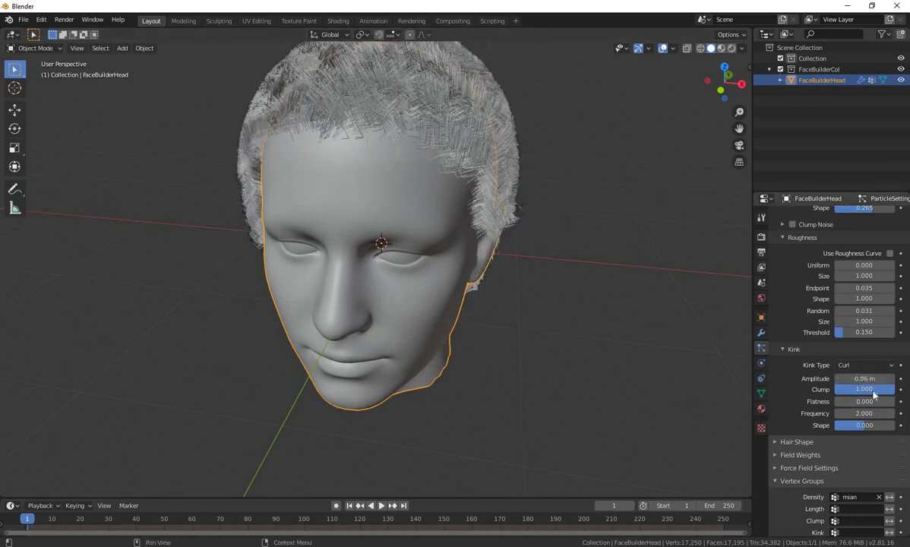
{"action": "left_click_drag", "start_coordinate": [863, 389], "coordinate": [854, 389]}
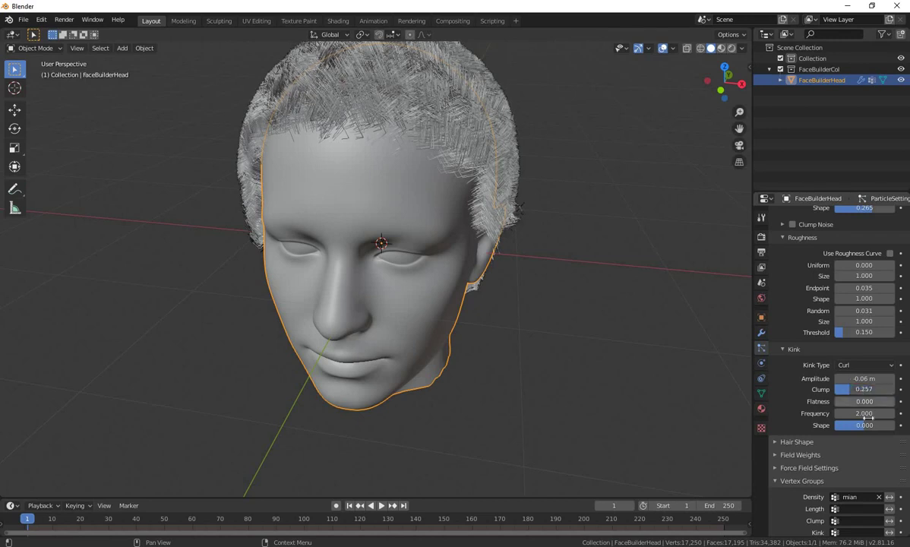
{"action": "mouse_move", "coordinate": [864, 425]}
{"action": "left_mouse_down"}
{"action": "mouse_move", "coordinate": [852, 426]}
{"action": "mouse_move", "coordinate": [865, 413]}
{"action": "left_mouse_up"}
{"action": "left_click_drag", "start_coordinate": [863, 379], "coordinate": [851, 378]}
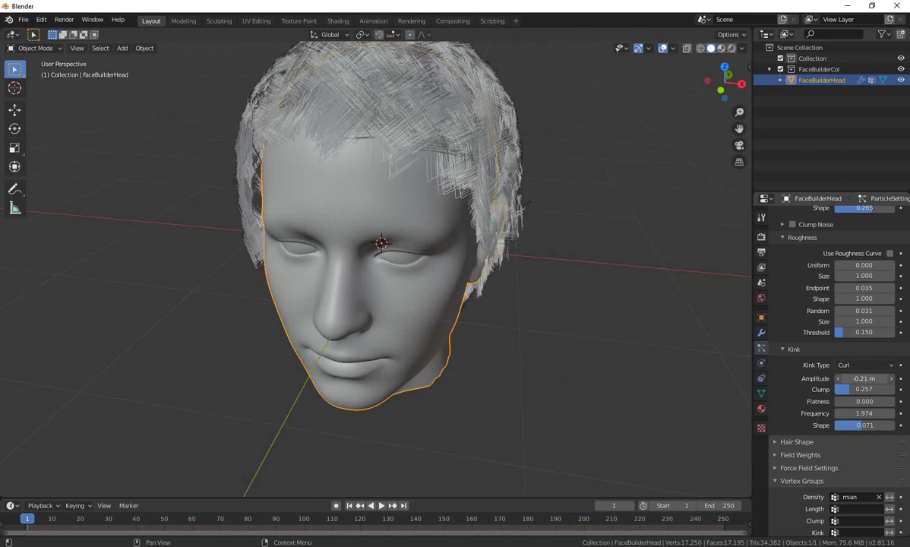
{"action": "middle_click_drag", "start_coordinate": [528, 339], "coordinate": [631, 319]}
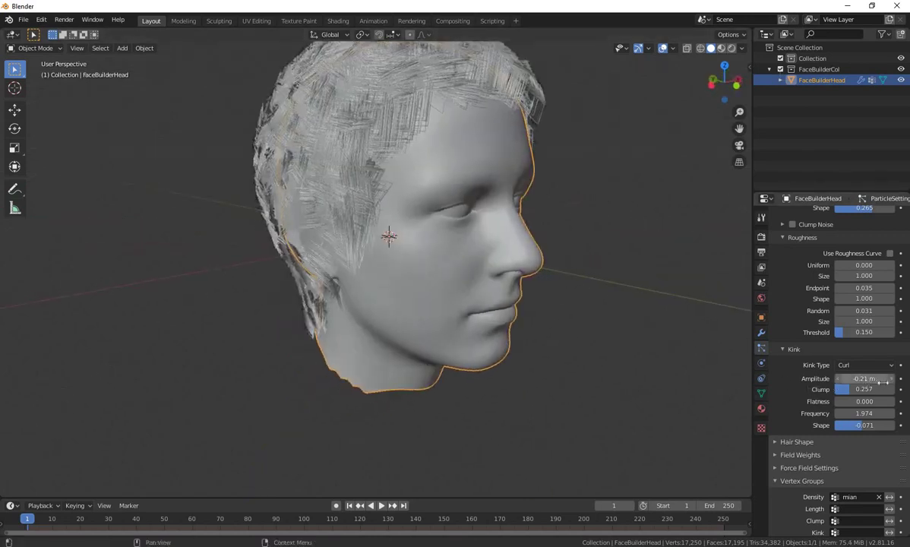
{"action": "mouse_move", "coordinate": [863, 378]}
{"action": "left_mouse_down"}
{"action": "mouse_move", "coordinate": [874, 378]}
{"action": "mouse_move", "coordinate": [681, 307]}
{"action": "left_mouse_up"}
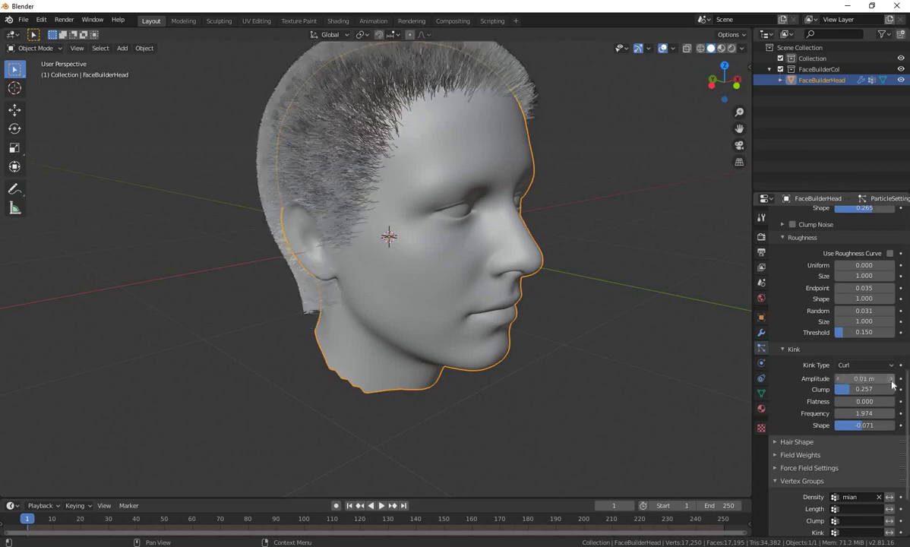
{"action": "middle_click_drag", "start_coordinate": [681, 308], "coordinate": [497, 320]}
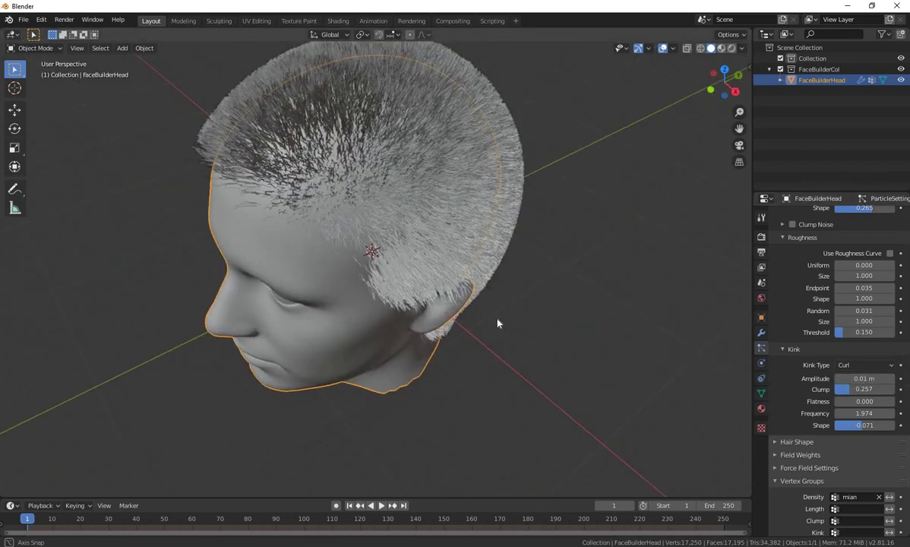
{"action": "left_click", "coordinate": [890, 379]}
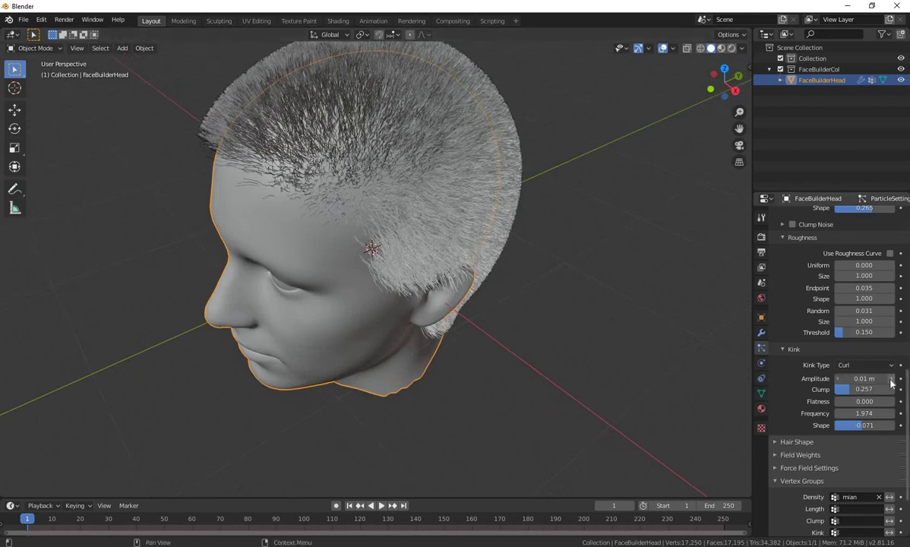
{"action": "left_click", "coordinate": [891, 379]}
{"action": "middle_click_drag", "start_coordinate": [576, 292], "coordinate": [693, 305]}
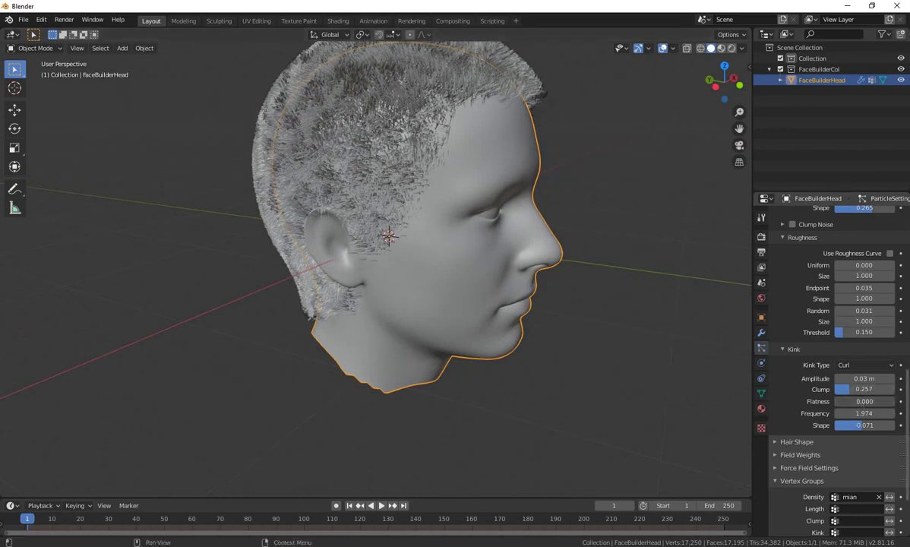
Try kink flatness values of 1 and 0.1, then settle on 0.
{"action": "double_click", "coordinate": [892, 403]}
{"action": "type", "text": "1"}
{"action": "key", "text": "Return"}
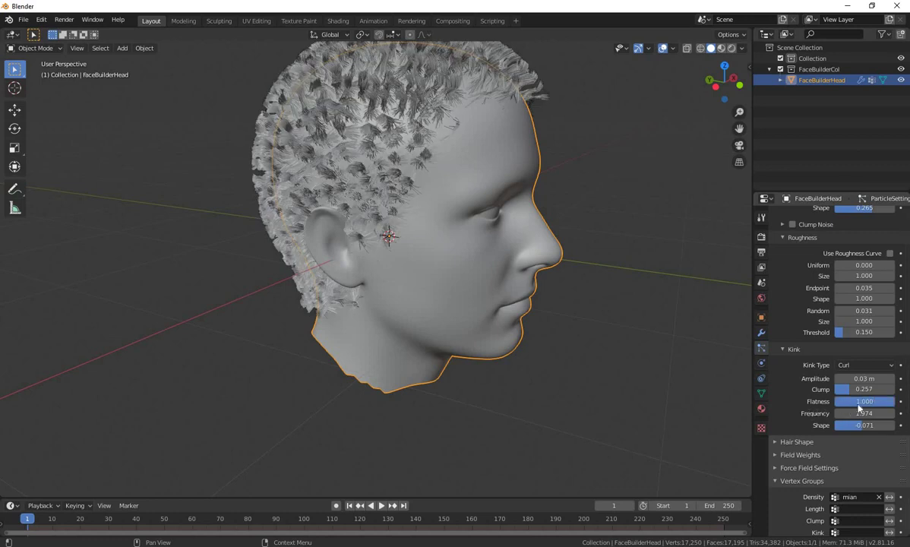
{"action": "double_click", "coordinate": [843, 401]}
{"action": "type", "text": "0.100"}
{"action": "key", "text": "Return"}
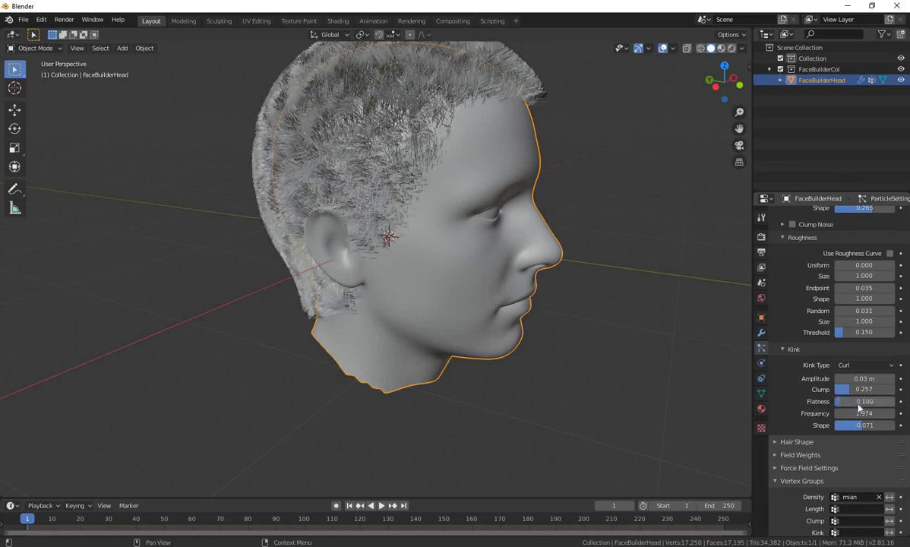
{"action": "mouse_move", "coordinate": [544, 357]}
{"action": "middle_mouse_down"}
{"action": "mouse_move", "coordinate": [429, 325]}
{"action": "mouse_move", "coordinate": [420, 362]}
{"action": "mouse_move", "coordinate": [639, 369]}
{"action": "middle_mouse_up"}
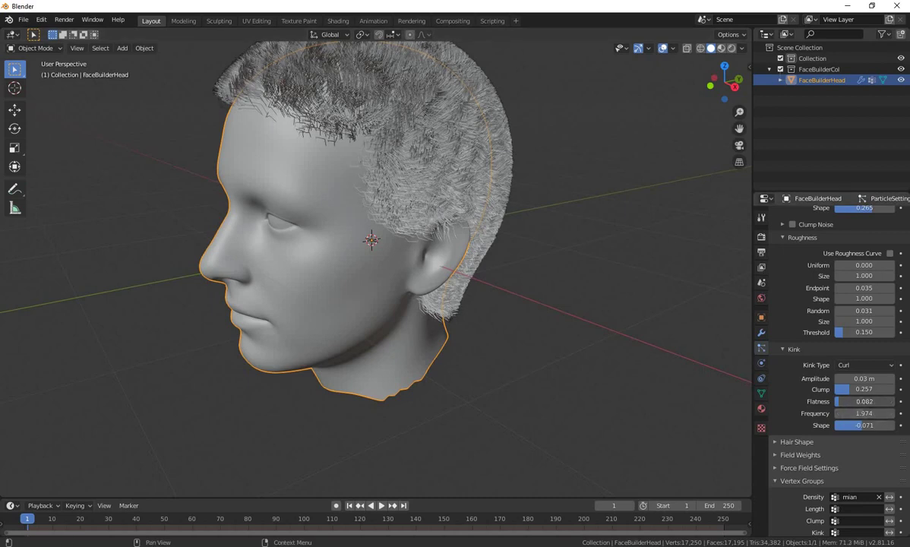
{"action": "key", "text": "BackSpace"}
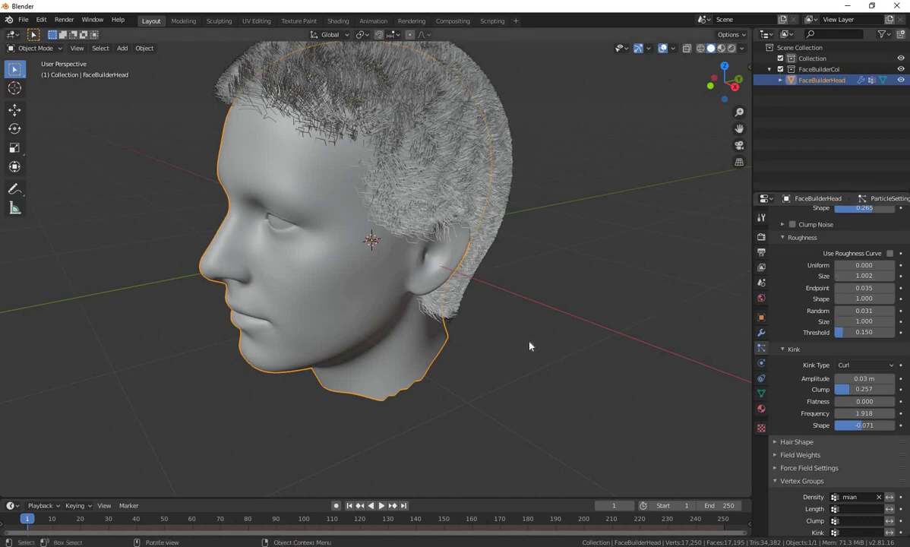
{"action": "mouse_move", "coordinate": [530, 346]}
{"action": "middle_mouse_down"}
{"action": "mouse_move", "coordinate": [693, 335]}
{"action": "mouse_move", "coordinate": [715, 349]}
{"action": "mouse_move", "coordinate": [573, 374]}
{"action": "mouse_move", "coordinate": [515, 321]}
{"action": "middle_mouse_up"}
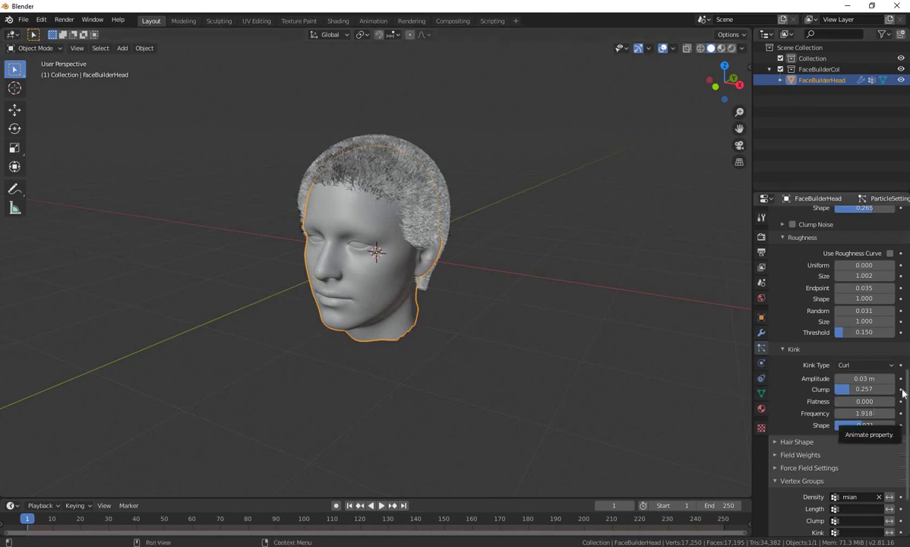
Check the hair render material list, leaving it on Default Material.
{"action": "scroll", "coordinate": [903, 390], "scroll_direction": "up", "scroll_amount": 3}
{"action": "scroll", "coordinate": [903, 389], "scroll_direction": "up", "scroll_amount": 4}
{"action": "scroll", "coordinate": [903, 388], "scroll_direction": "up", "scroll_amount": 3}
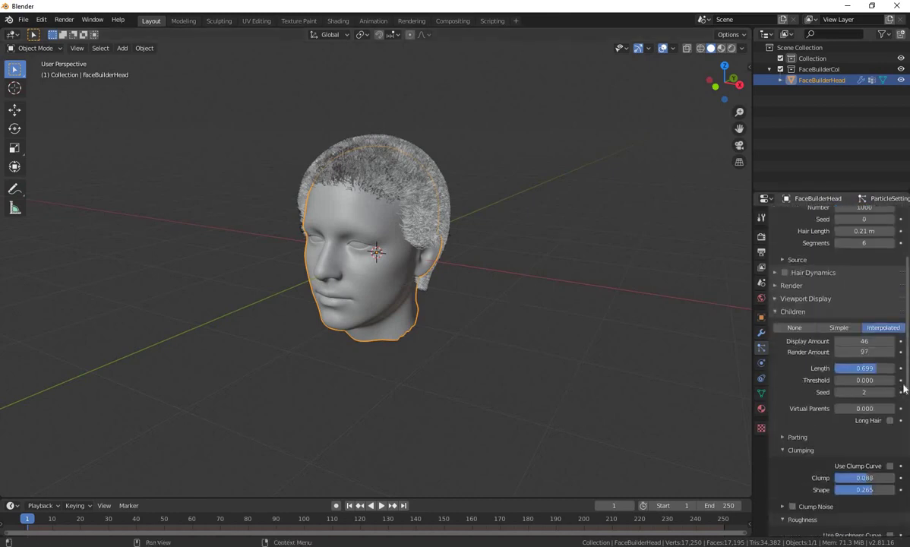
{"action": "scroll", "coordinate": [903, 389], "scroll_direction": "up", "scroll_amount": 2}
{"action": "scroll", "coordinate": [903, 390], "scroll_direction": "up", "scroll_amount": 2}
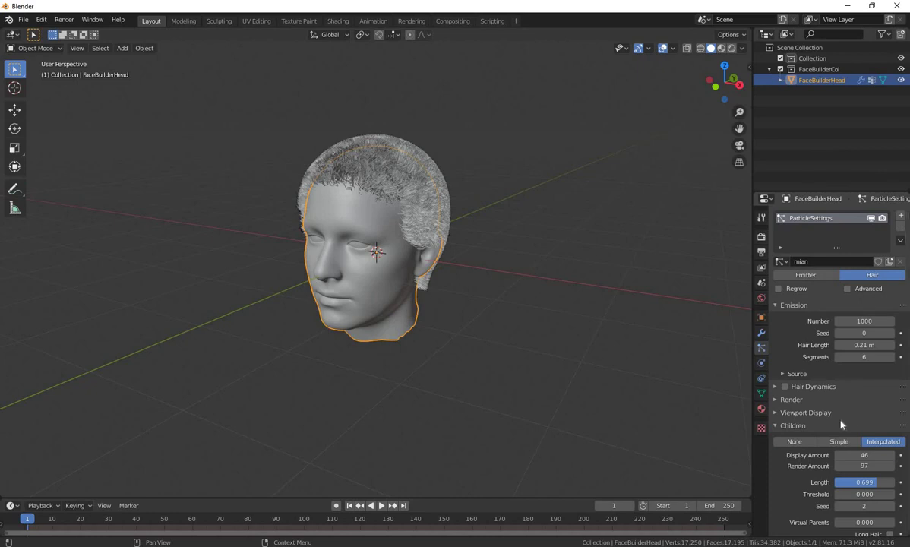
{"action": "left_click", "coordinate": [794, 400]}
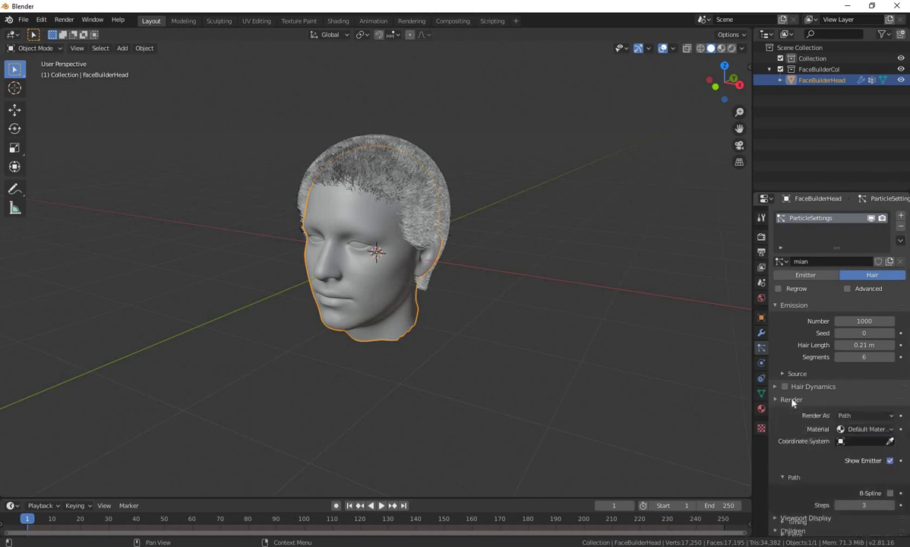
{"action": "scroll", "coordinate": [803, 414], "scroll_direction": "down", "scroll_amount": 2}
{"action": "left_click", "coordinate": [882, 386]}
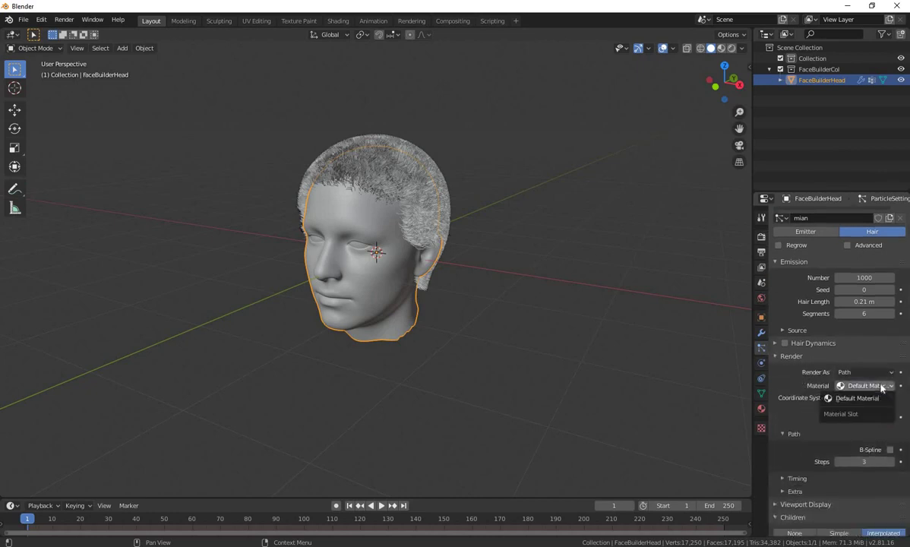
{"action": "left_click", "coordinate": [882, 388]}
{"action": "scroll", "coordinate": [882, 387], "scroll_direction": "down", "scroll_amount": 1}
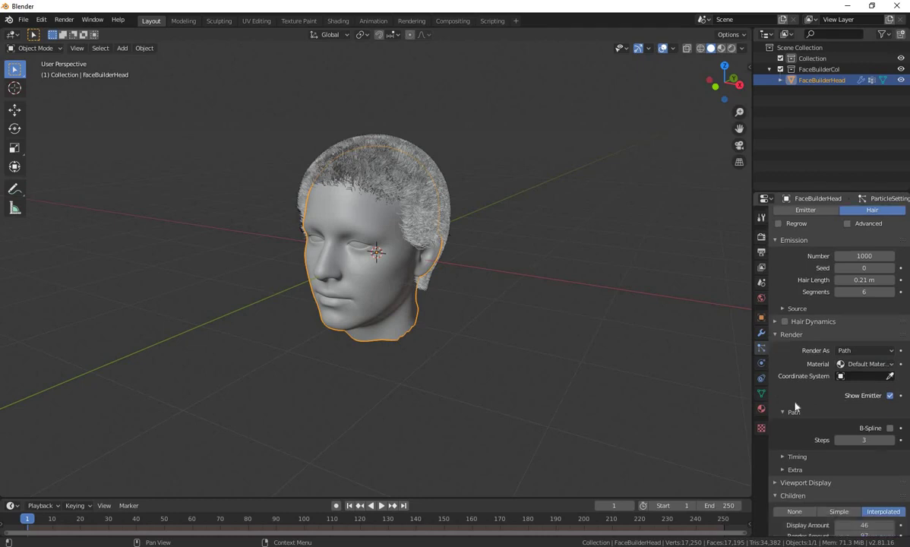
Add a new material slot and material named 'mian' to the head.
{"action": "left_click", "coordinate": [761, 409]}
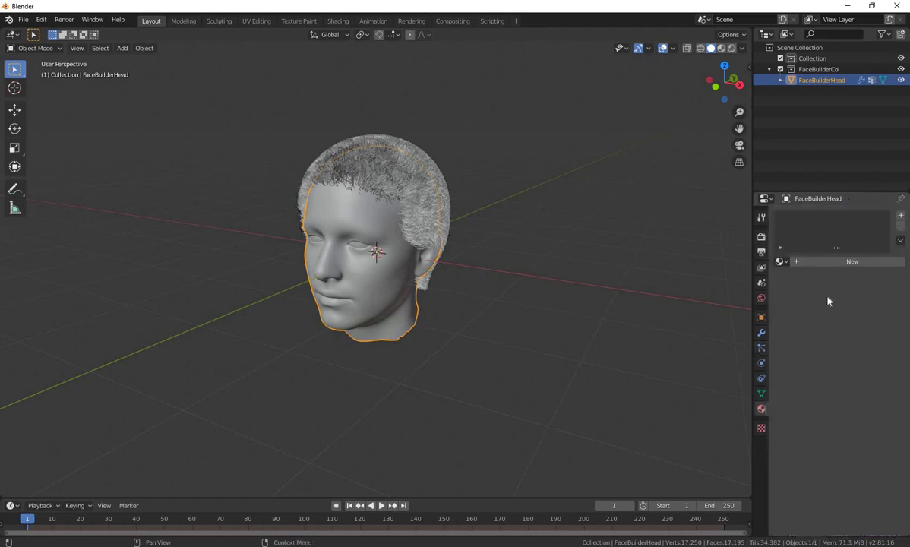
{"action": "left_click", "coordinate": [901, 215]}
{"action": "left_click", "coordinate": [850, 262]}
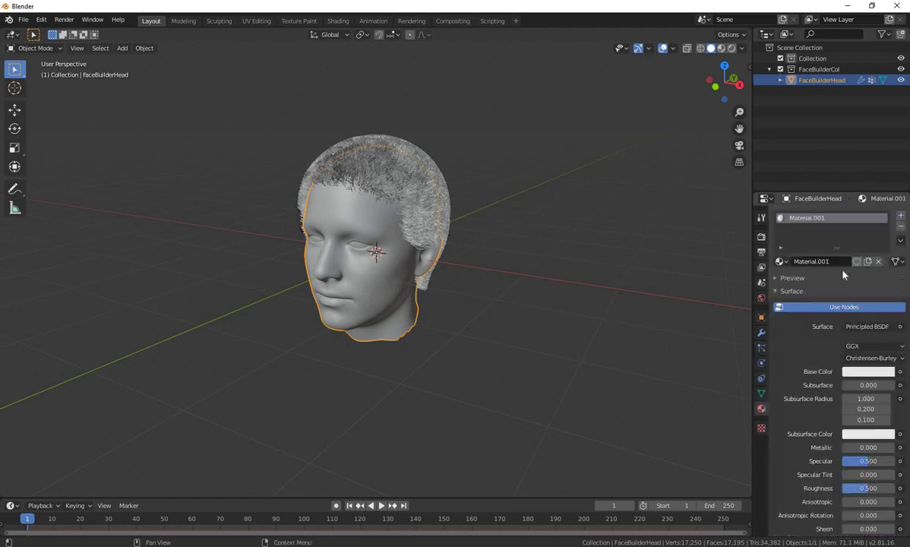
{"action": "left_click", "coordinate": [827, 261]}
{"action": "type", "text": "mian"}
{"action": "key", "text": "Return"}
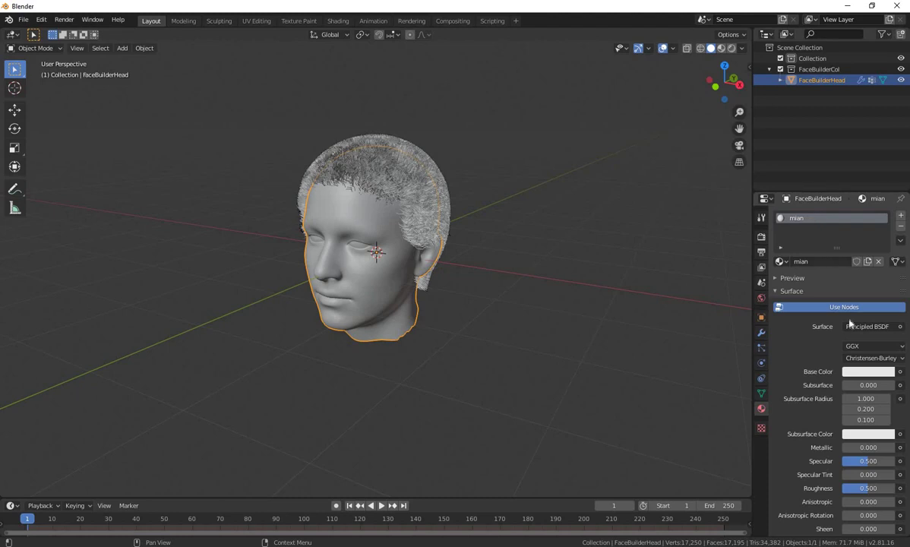
Set the mian base colour to a lighter orange-red on the colour wheel.
{"action": "left_click", "coordinate": [873, 371]}
{"action": "left_click", "coordinate": [836, 284]}
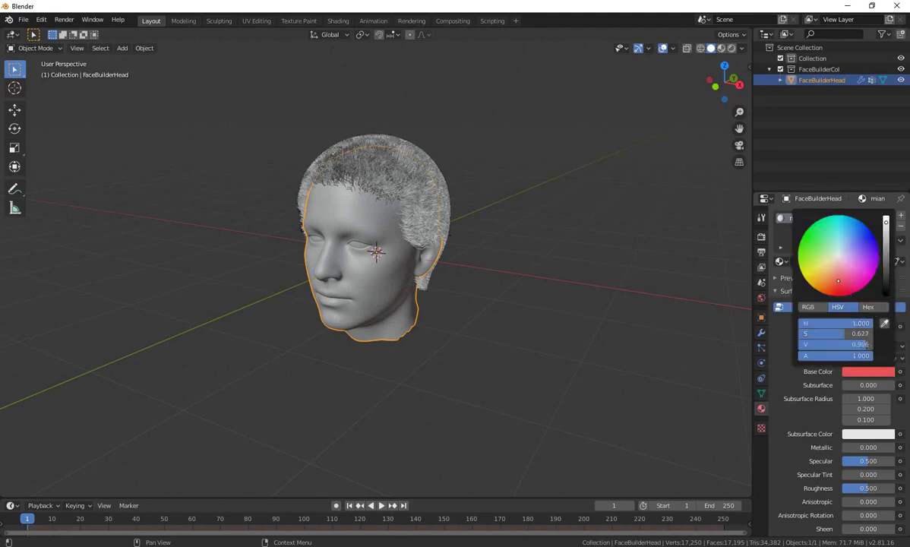
{"action": "left_click", "coordinate": [846, 290]}
{"action": "left_click", "coordinate": [834, 283]}
{"action": "left_click", "coordinate": [762, 351]}
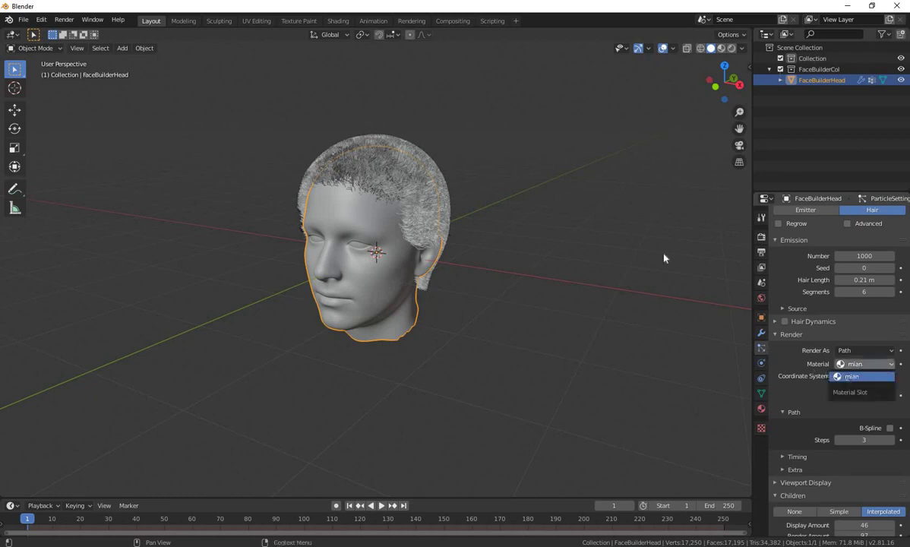
Switch the viewport to Rendered shading and check the World settings.
{"action": "left_click", "coordinate": [732, 47]}
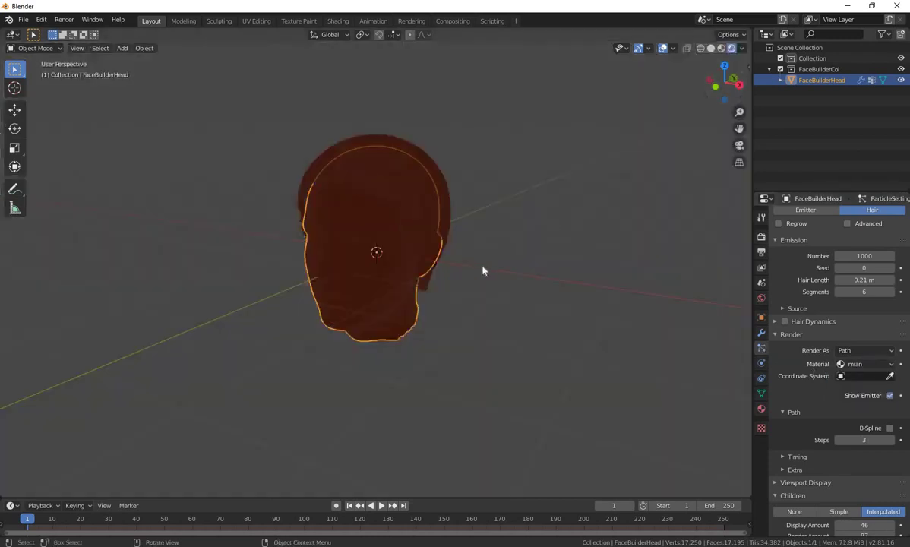
{"action": "middle_click_drag", "start_coordinate": [532, 272], "coordinate": [555, 259]}
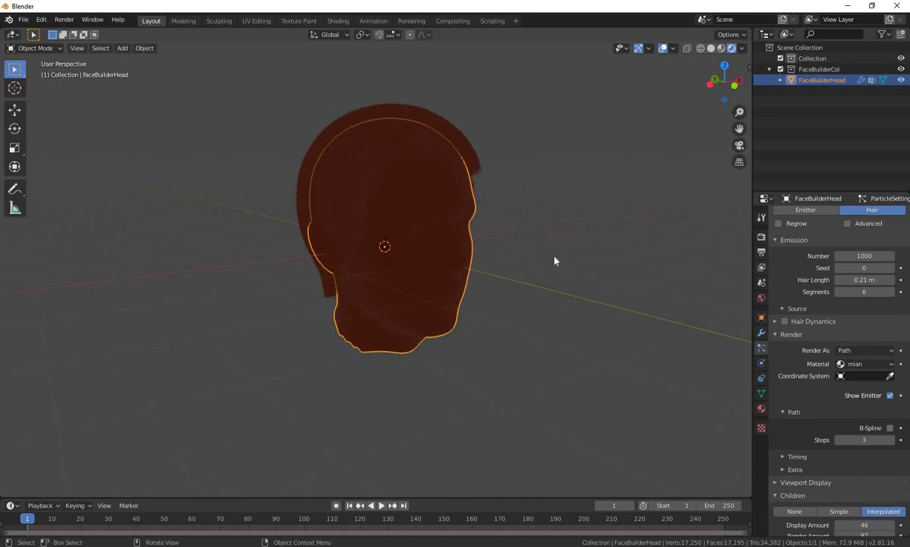
{"action": "left_click", "coordinate": [555, 261]}
{"action": "left_click", "coordinate": [761, 297]}
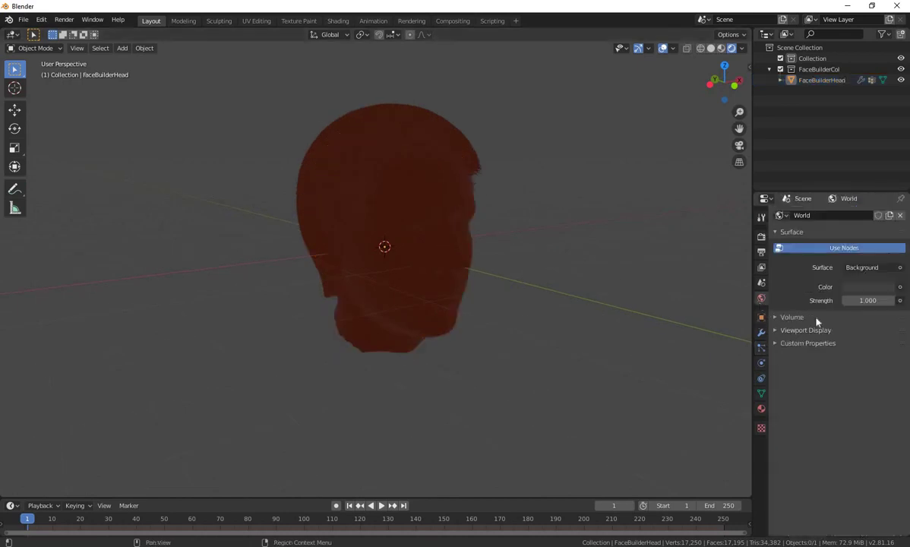
Review the head's mian material settings.
{"action": "left_click", "coordinate": [761, 408]}
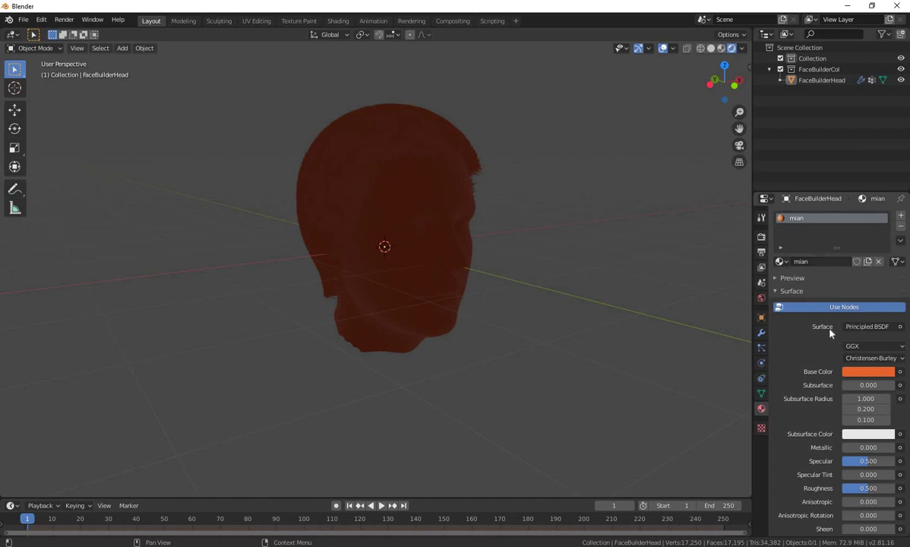
{"action": "scroll", "coordinate": [829, 331], "scroll_direction": "down", "scroll_amount": 3}
{"action": "scroll", "coordinate": [829, 332], "scroll_direction": "down", "scroll_amount": 4}
{"action": "scroll", "coordinate": [830, 332], "scroll_direction": "down", "scroll_amount": 3}
{"action": "scroll", "coordinate": [829, 332], "scroll_direction": "down", "scroll_amount": 1}
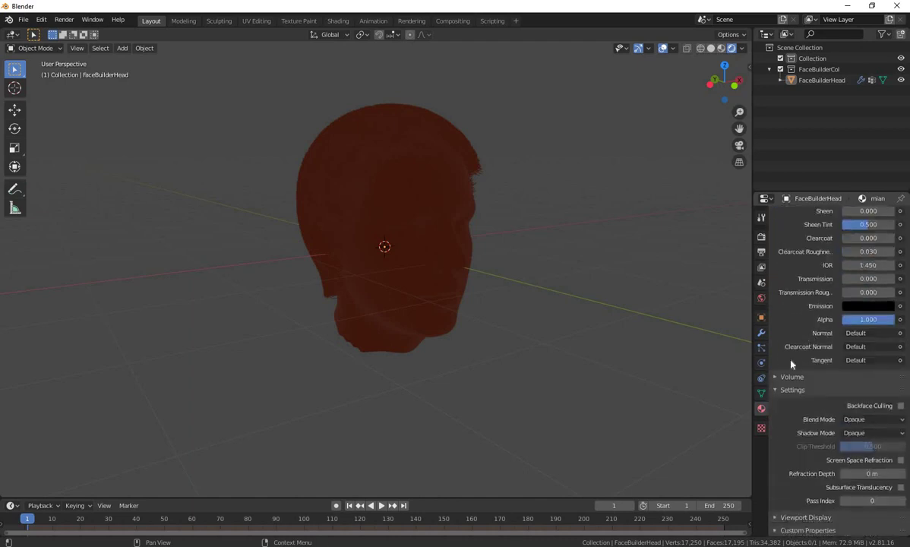
{"action": "scroll", "coordinate": [791, 364], "scroll_direction": "up", "scroll_amount": 3}
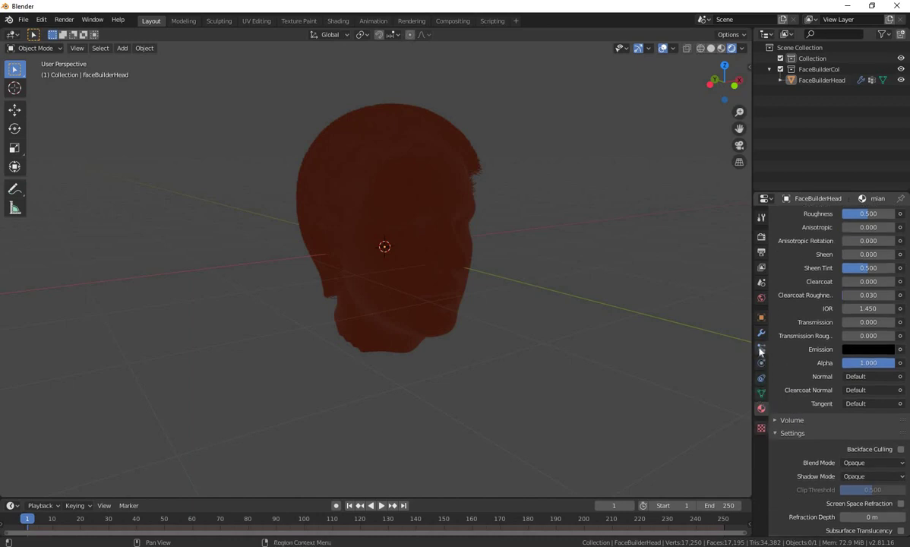
Confirm the hair particle render material is mian.
{"action": "left_click", "coordinate": [761, 349]}
{"action": "scroll", "coordinate": [867, 345], "scroll_direction": "down", "scroll_amount": 1}
{"action": "left_click", "coordinate": [866, 343]}
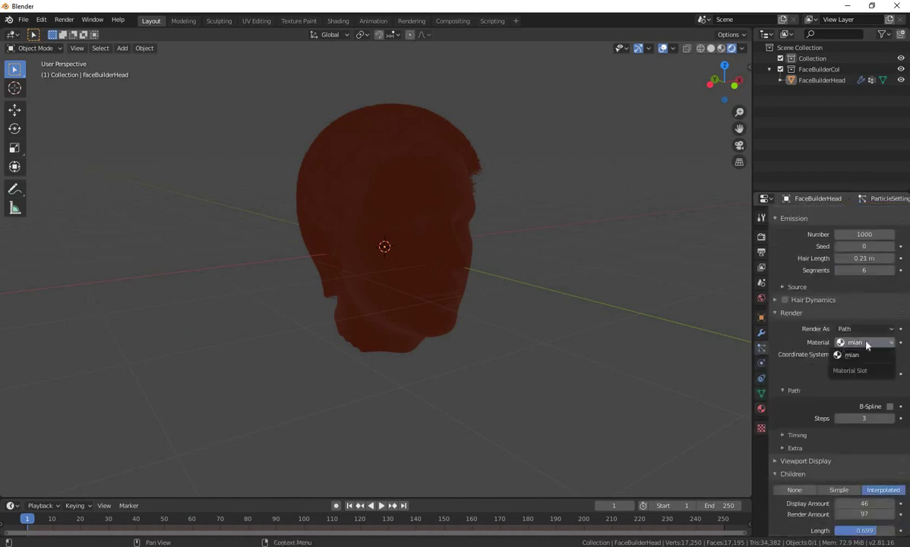
{"action": "left_click", "coordinate": [858, 355]}
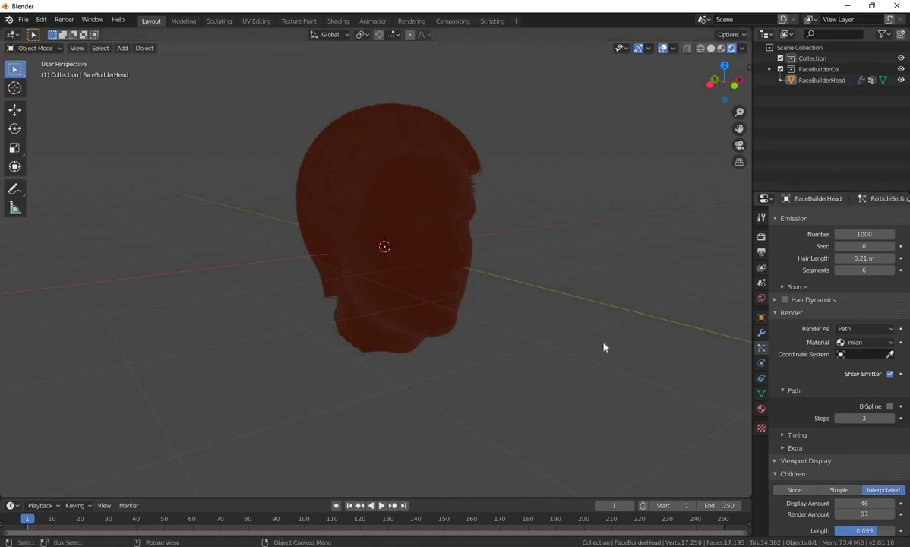
Reselect the head and return to its mian material settings.
{"action": "left_click", "coordinate": [413, 129]}
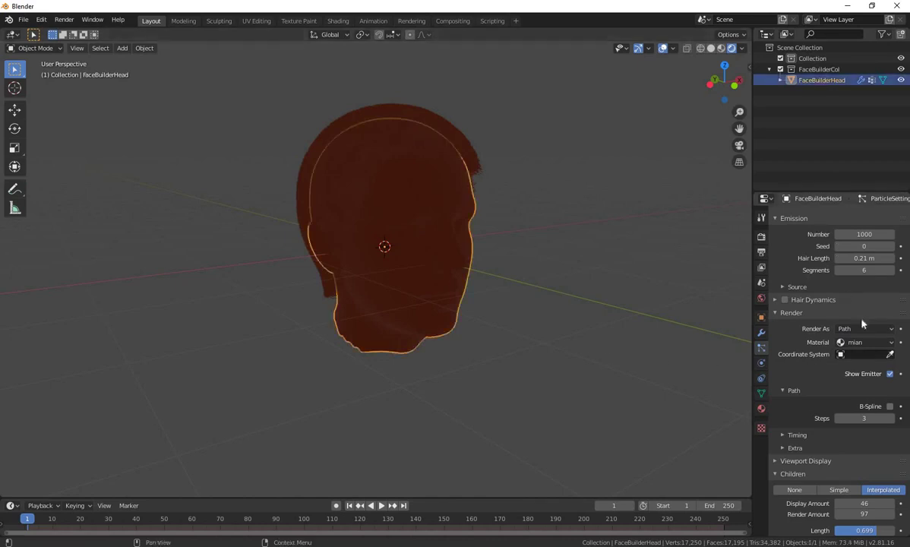
{"action": "scroll", "coordinate": [868, 328], "scroll_direction": "up", "scroll_amount": 3}
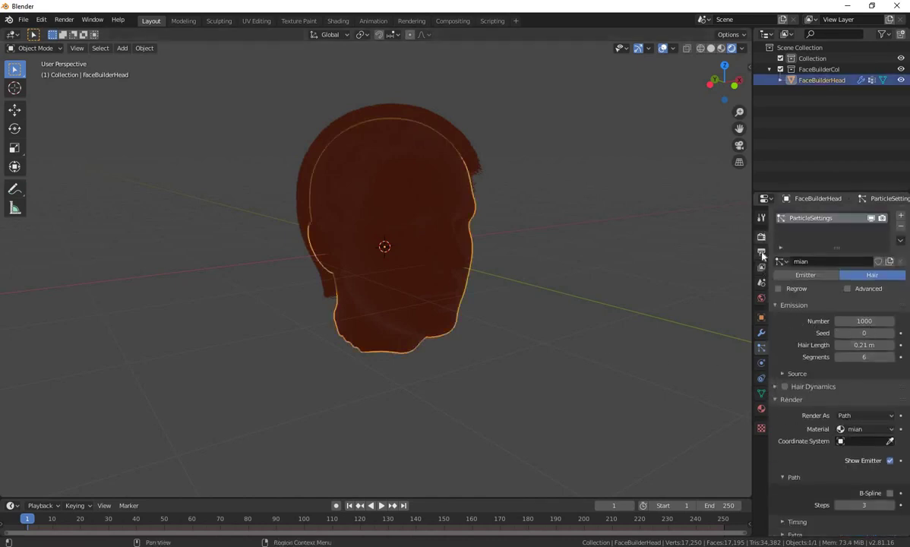
{"action": "left_click", "coordinate": [761, 408]}
{"action": "scroll", "coordinate": [835, 357], "scroll_direction": "down", "scroll_amount": 5}
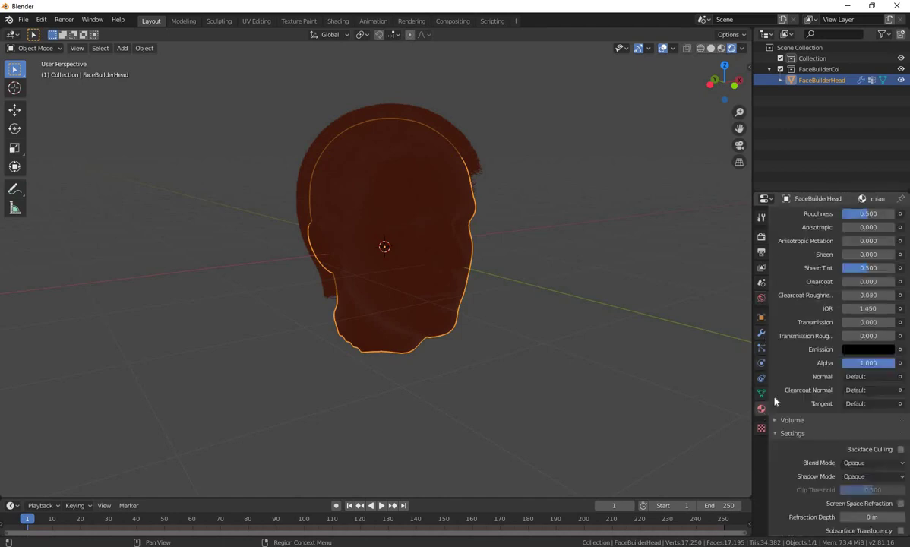
{"action": "scroll", "coordinate": [848, 345], "scroll_direction": "up", "scroll_amount": 5}
{"action": "scroll", "coordinate": [848, 346], "scroll_direction": "up", "scroll_amount": 3}
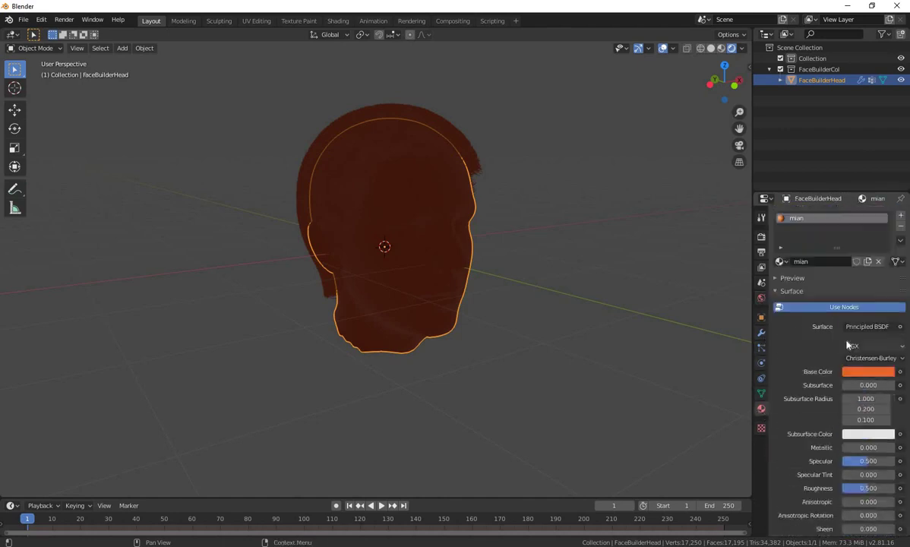
Add a second material slot with a new material named 'sk'.
{"action": "left_click", "coordinate": [900, 216]}
{"action": "left_click", "coordinate": [832, 284]}
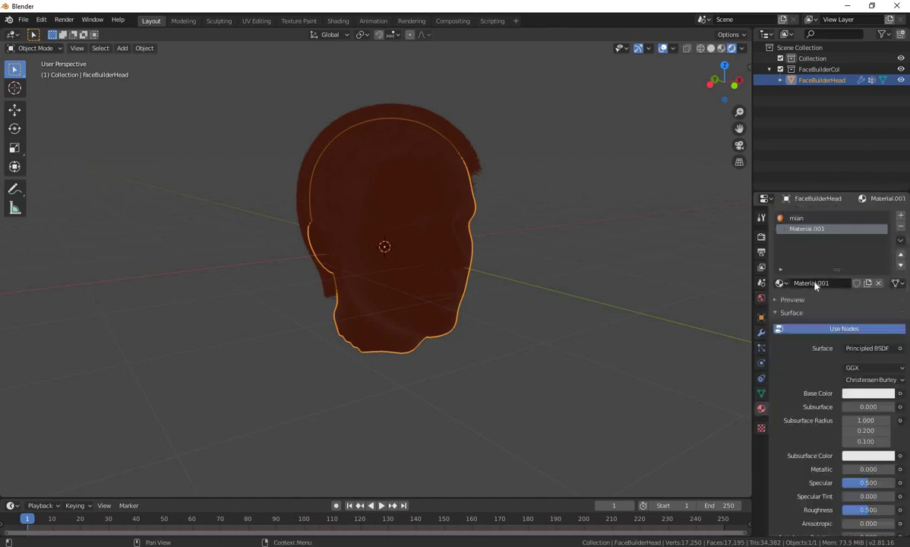
{"action": "left_click", "coordinate": [832, 283]}
{"action": "type", "text": "sk"}
{"action": "key", "text": "Return"}
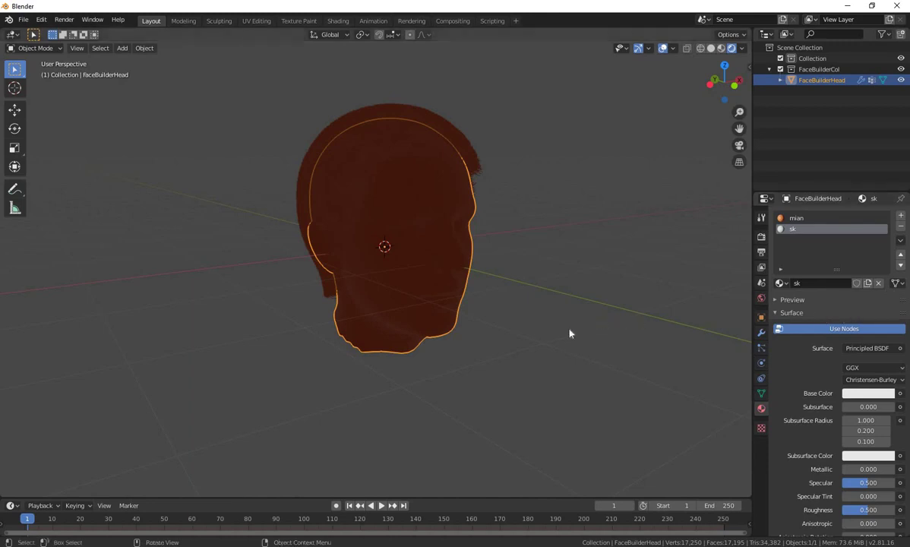
Reselect the head and make the bottom timeline area taller.
{"action": "left_click", "coordinate": [480, 327]}
{"action": "left_click", "coordinate": [426, 287]}
{"action": "left_click_drag", "start_coordinate": [440, 498], "coordinate": [224, 350]}
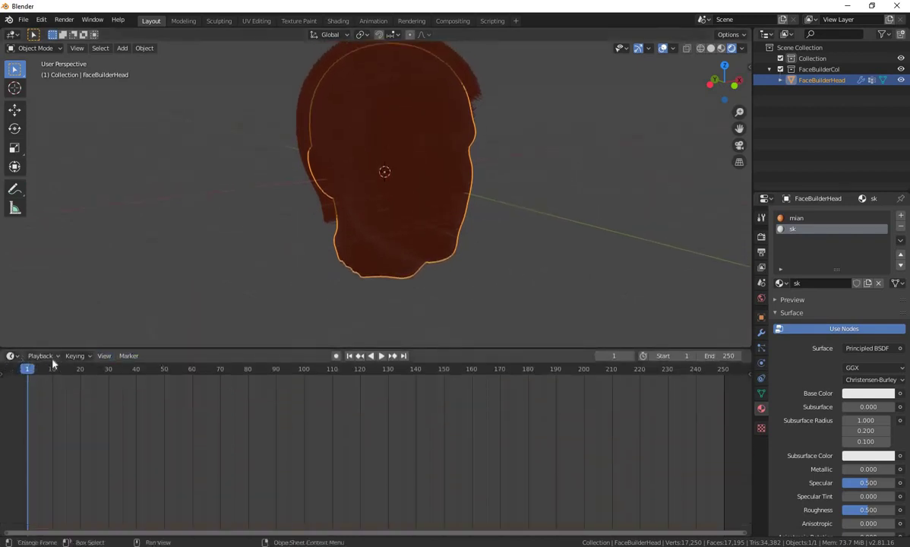
Change the lower area into a Shader Editor showing the material nodes.
{"action": "left_click", "coordinate": [17, 357]}
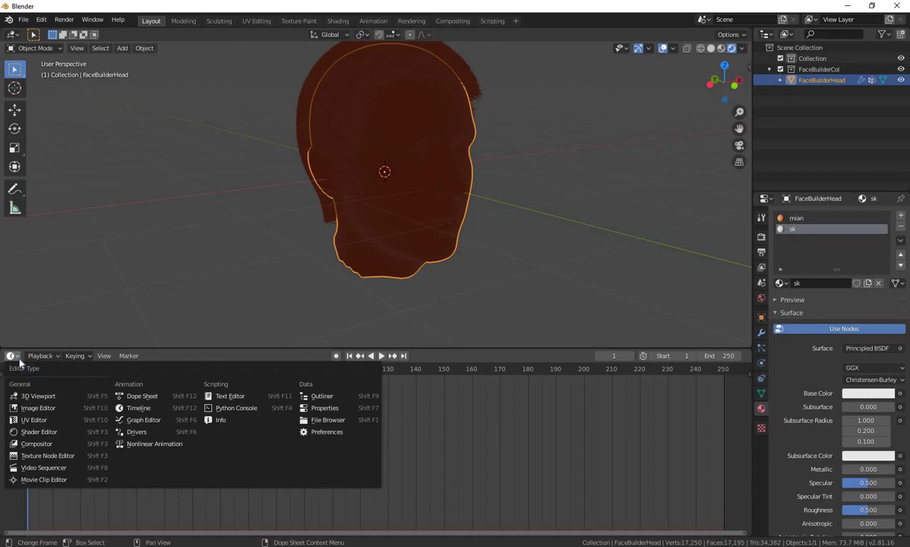
{"action": "left_click", "coordinate": [77, 433]}
{"action": "scroll", "coordinate": [407, 443], "scroll_direction": "down", "scroll_amount": 2}
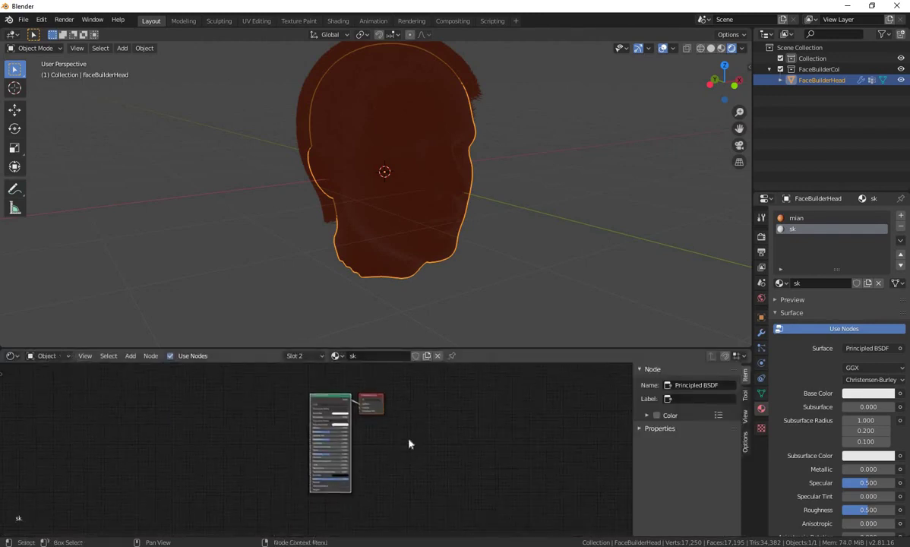
{"action": "scroll", "coordinate": [405, 447], "scroll_direction": "up", "scroll_amount": 2}
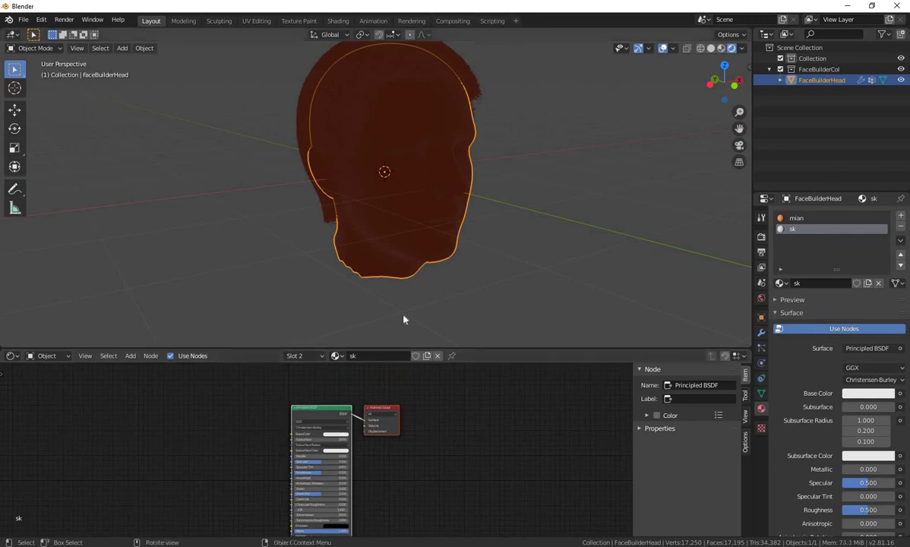
Reselect the head and confirm the Shader Editor displays the sk material.
{"action": "left_click", "coordinate": [376, 294]}
{"action": "left_click", "coordinate": [398, 230]}
{"action": "left_click", "coordinate": [343, 356]}
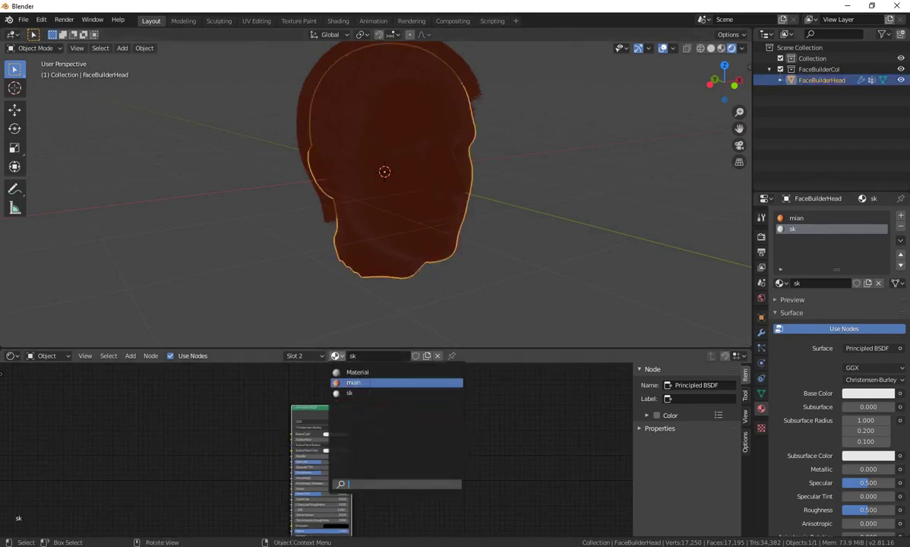
{"action": "left_click", "coordinate": [350, 392]}
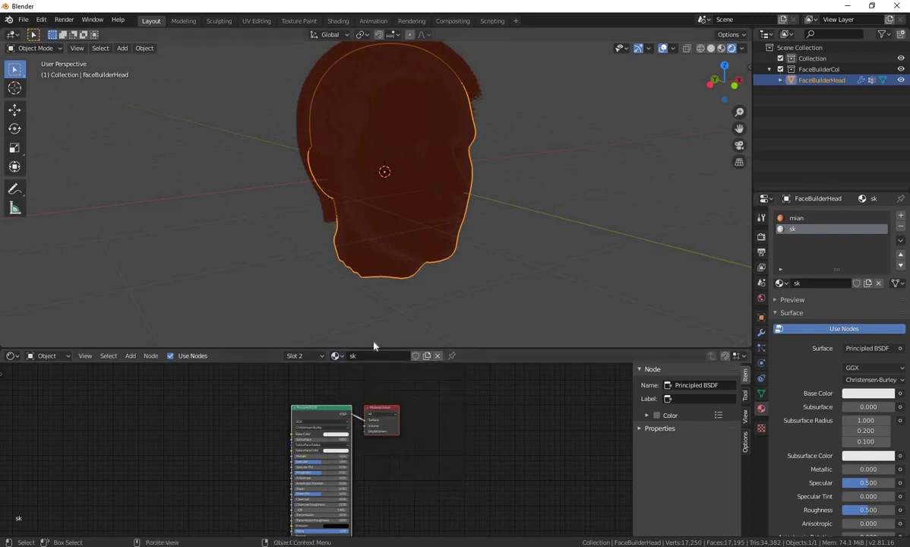
{"action": "left_click", "coordinate": [478, 93]}
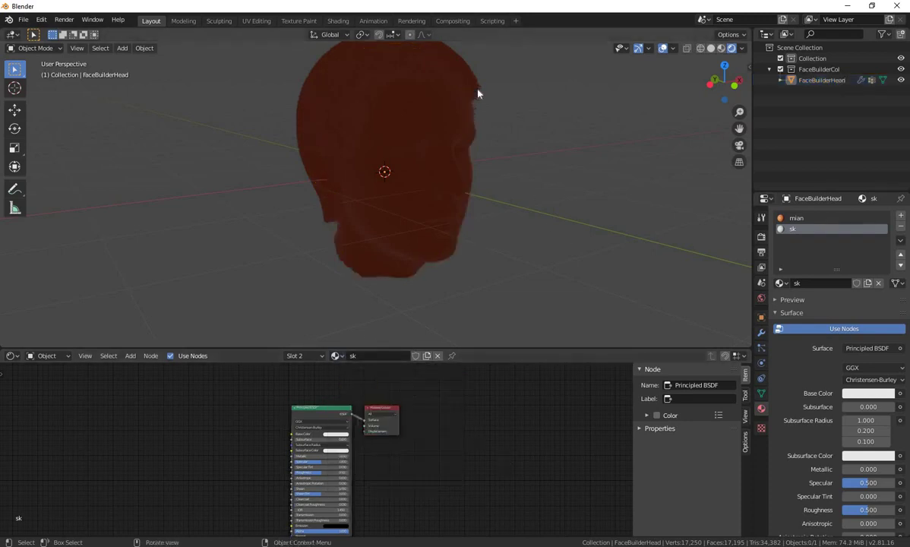
{"action": "left_click", "coordinate": [477, 92]}
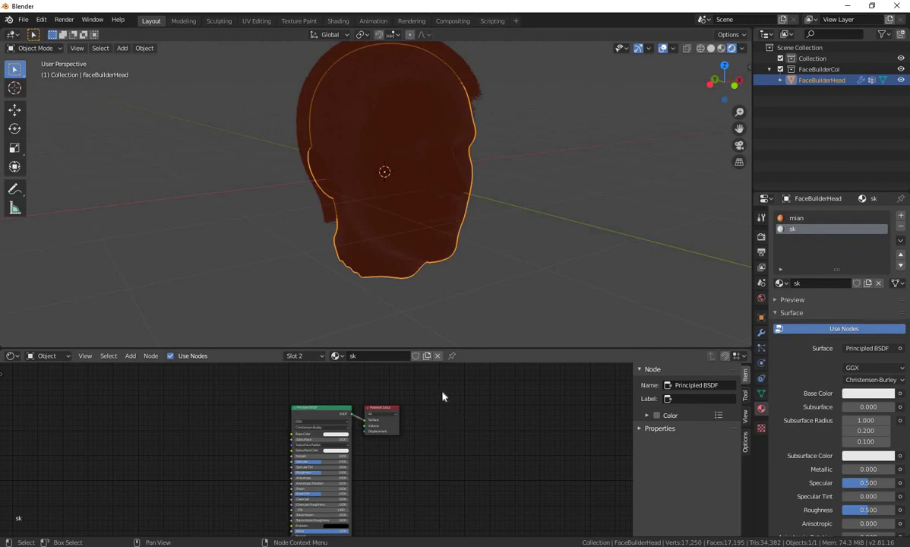
{"action": "left_click", "coordinate": [761, 347]}
Assign the sk material to the hair particles.
{"action": "scroll", "coordinate": [869, 381], "scroll_direction": "down", "scroll_amount": 2}
{"action": "scroll", "coordinate": [873, 364], "scroll_direction": "down", "scroll_amount": 1}
{"action": "left_click", "coordinate": [883, 343]}
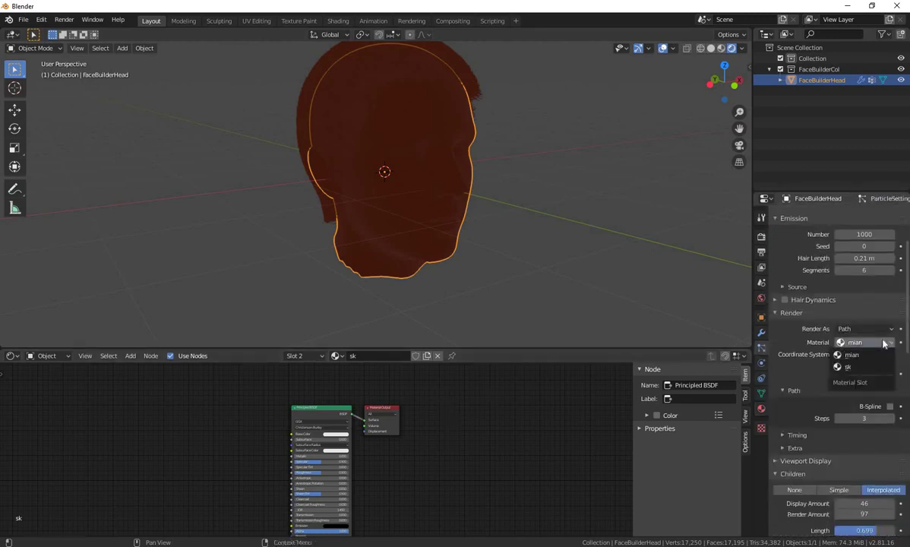
{"action": "left_click", "coordinate": [871, 354]}
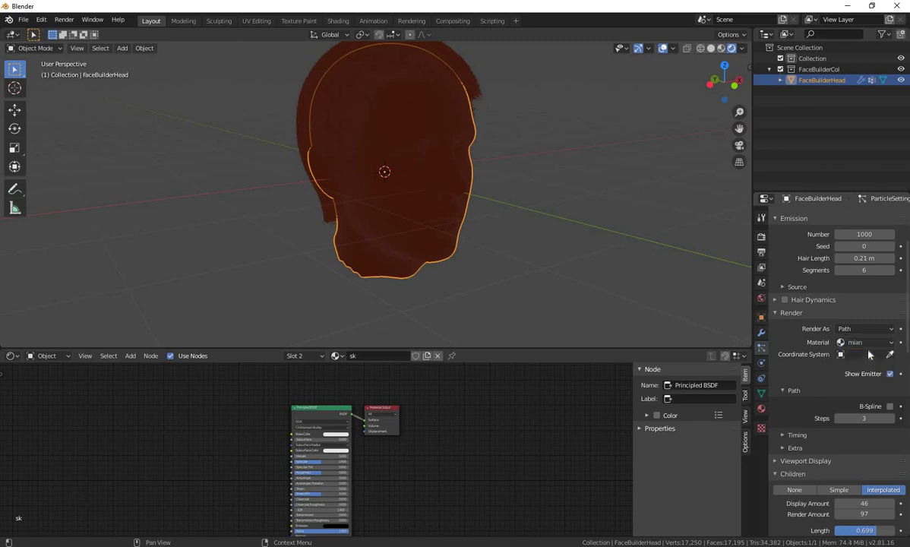
{"action": "left_click", "coordinate": [811, 342]}
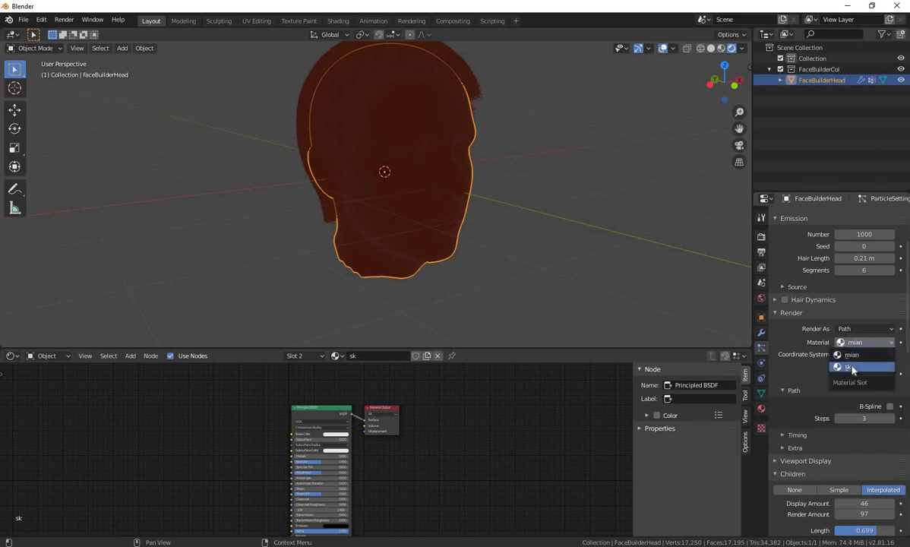
{"action": "left_click", "coordinate": [798, 356]}
{"action": "mouse_move", "coordinate": [540, 262]}
{"action": "middle_mouse_down"}
{"action": "mouse_move", "coordinate": [439, 282]}
{"action": "mouse_move", "coordinate": [430, 274]}
{"action": "middle_mouse_up"}
Make the sk base colour a very dark red (V 0.153) and select the head.
{"action": "scroll", "coordinate": [357, 440], "scroll_direction": "up", "scroll_amount": 1}
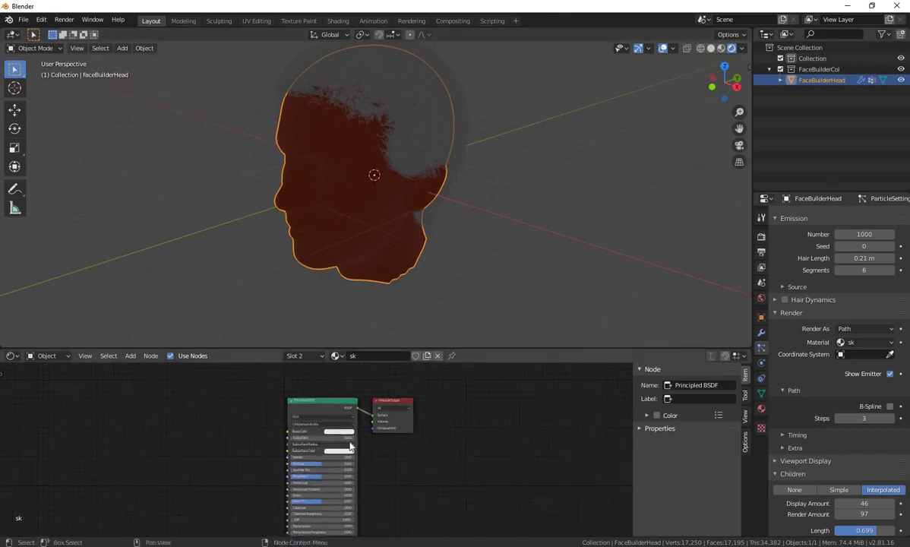
{"action": "scroll", "coordinate": [352, 437], "scroll_direction": "up", "scroll_amount": 1}
{"action": "scroll", "coordinate": [351, 436], "scroll_direction": "up", "scroll_amount": 1}
{"action": "left_click", "coordinate": [352, 420]}
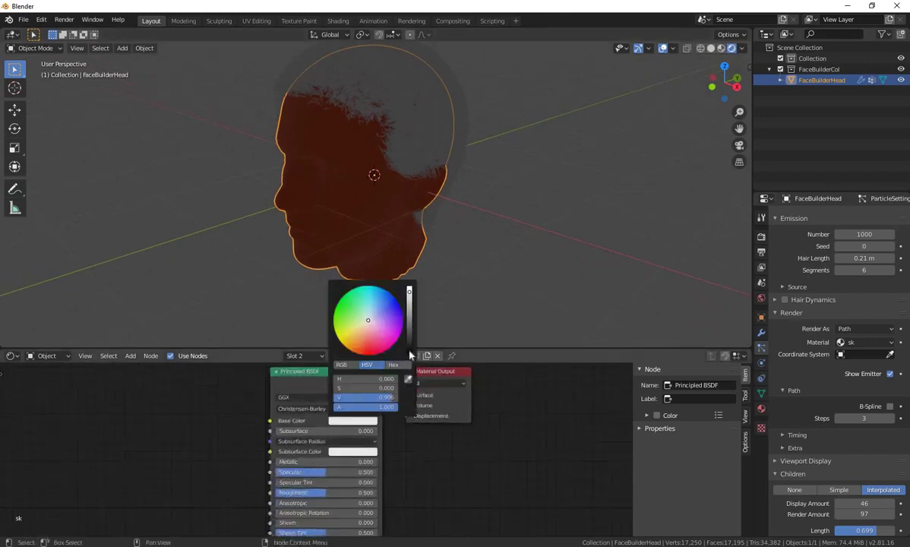
{"action": "mouse_move", "coordinate": [409, 304]}
{"action": "left_mouse_down"}
{"action": "mouse_move", "coordinate": [409, 351]}
{"action": "mouse_move", "coordinate": [368, 348]}
{"action": "left_mouse_up"}
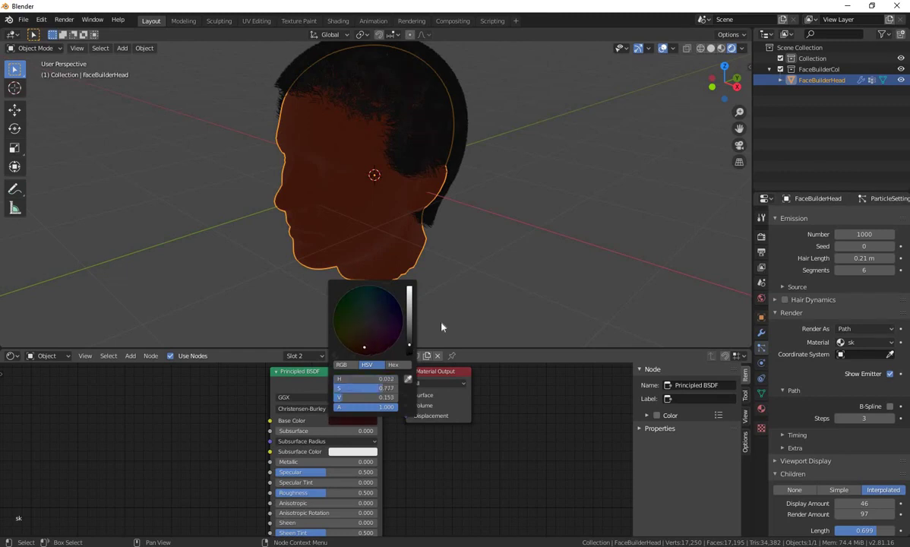
{"action": "left_click", "coordinate": [352, 420]}
{"action": "left_click_drag", "start_coordinate": [409, 344], "coordinate": [409, 340]}
{"action": "mouse_move", "coordinate": [544, 276]}
{"action": "middle_mouse_down"}
{"action": "mouse_move", "coordinate": [611, 267]}
{"action": "mouse_move", "coordinate": [602, 262]}
{"action": "middle_mouse_up"}
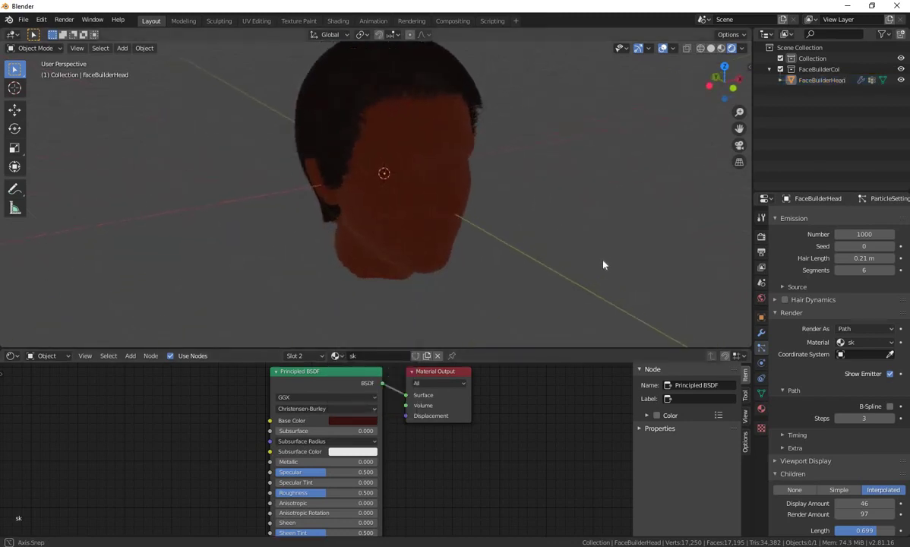
{"action": "left_click", "coordinate": [417, 266]}
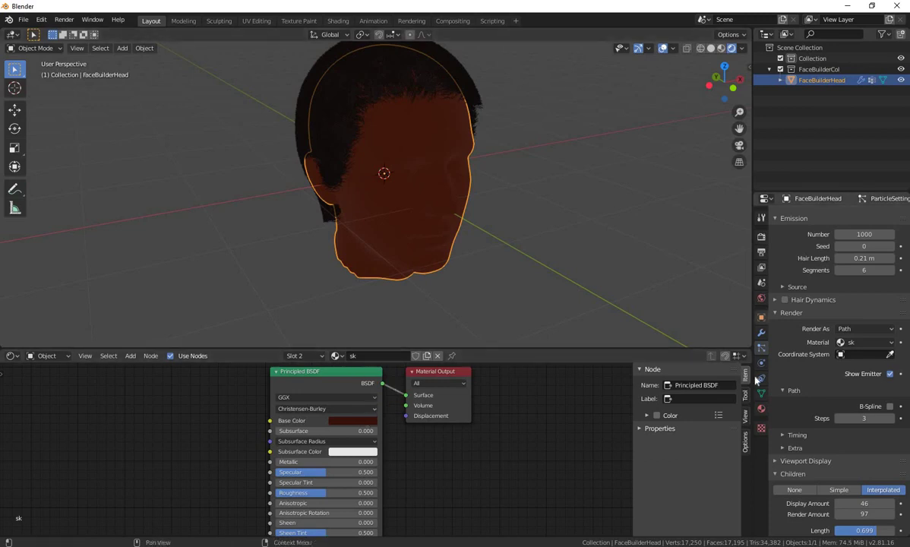
Lighten the mian skin colour to peach-orange (H 0.056, S 0.523, V 0.906).
{"action": "left_click", "coordinate": [762, 408]}
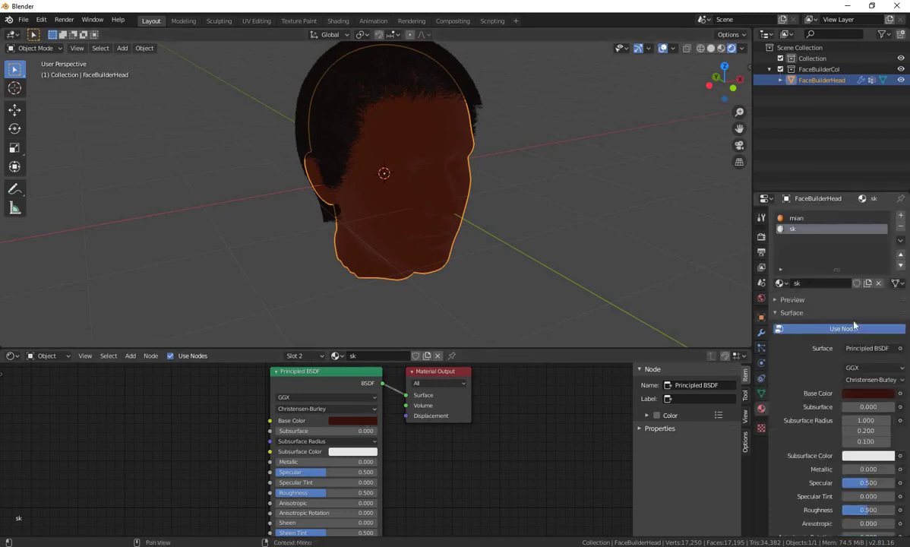
{"action": "left_click", "coordinate": [808, 219]}
{"action": "left_click", "coordinate": [353, 420]}
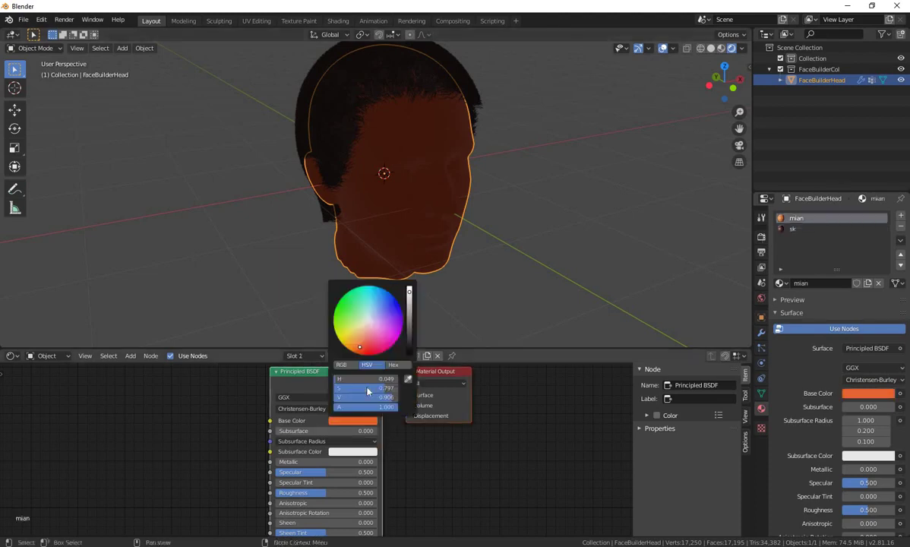
{"action": "mouse_move", "coordinate": [359, 349]}
{"action": "left_mouse_down"}
{"action": "mouse_move", "coordinate": [369, 332]}
{"action": "mouse_move", "coordinate": [360, 340]}
{"action": "left_mouse_up"}
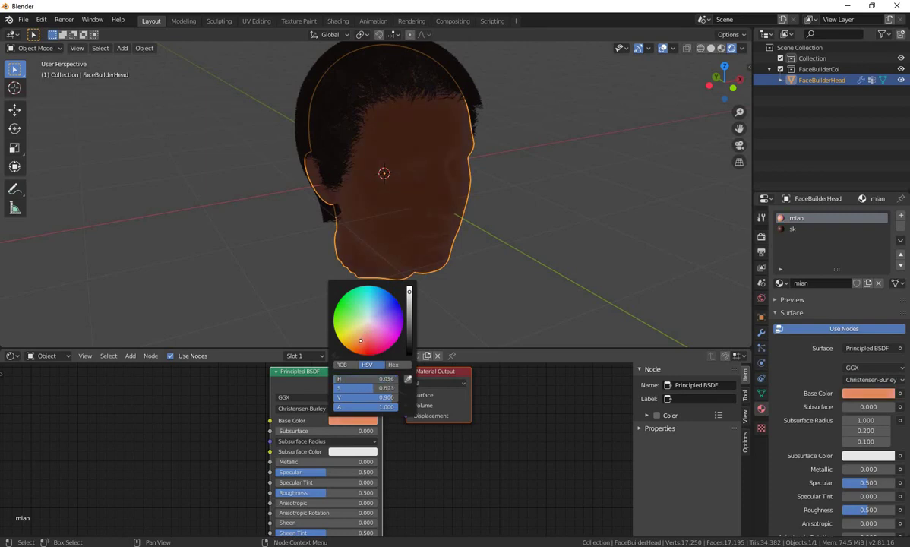
{"action": "mouse_move", "coordinate": [448, 267]}
{"action": "middle_mouse_down"}
{"action": "mouse_move", "coordinate": [371, 265]}
{"action": "mouse_move", "coordinate": [473, 221]}
{"action": "middle_mouse_up"}
{"action": "scroll", "coordinate": [470, 227], "scroll_direction": "up", "scroll_amount": 2}
{"action": "scroll", "coordinate": [478, 239], "scroll_direction": "up", "scroll_amount": 2}
{"action": "scroll", "coordinate": [501, 251], "scroll_direction": "up", "scroll_amount": 2}
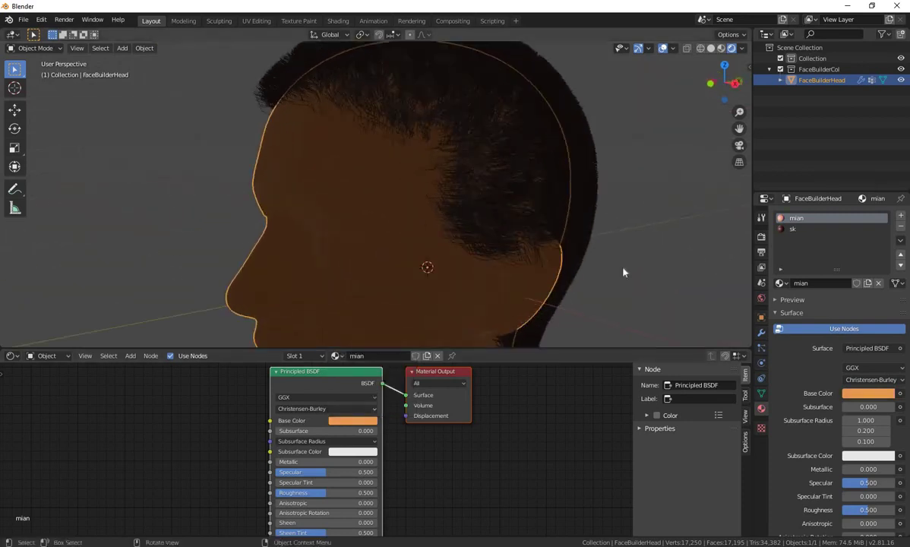
{"action": "left_click", "coordinate": [583, 264]}
{"action": "mouse_move", "coordinate": [582, 264]}
{"action": "middle_mouse_down"}
{"action": "mouse_move", "coordinate": [638, 280]}
{"action": "mouse_move", "coordinate": [705, 280]}
{"action": "mouse_move", "coordinate": [557, 258]}
{"action": "middle_mouse_up"}
Switch the viewport to Rendered shading from the Z shading pie menu.
{"action": "scroll", "coordinate": [563, 260], "scroll_direction": "down", "scroll_amount": 2}
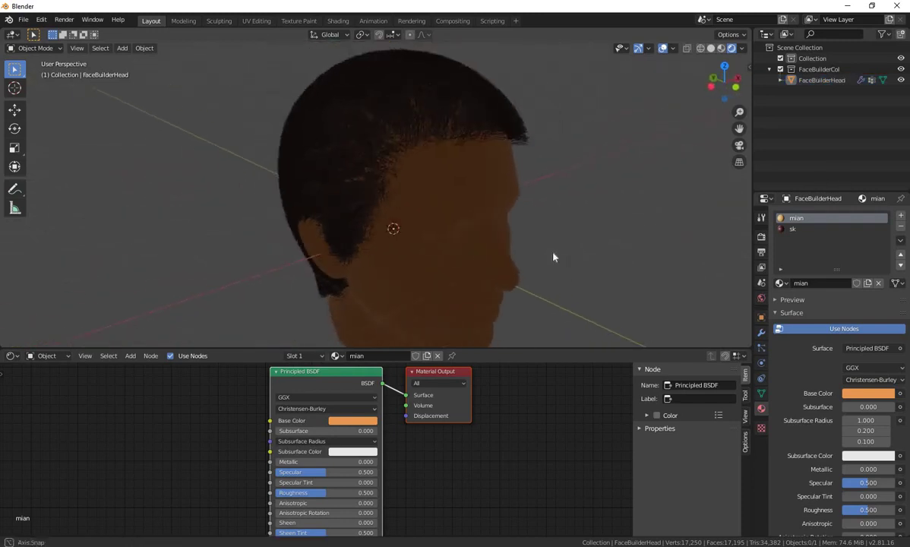
{"action": "scroll", "coordinate": [552, 256], "scroll_direction": "down", "scroll_amount": 2}
{"action": "right_click", "coordinate": [540, 216]}
{"action": "key", "text": "z"}
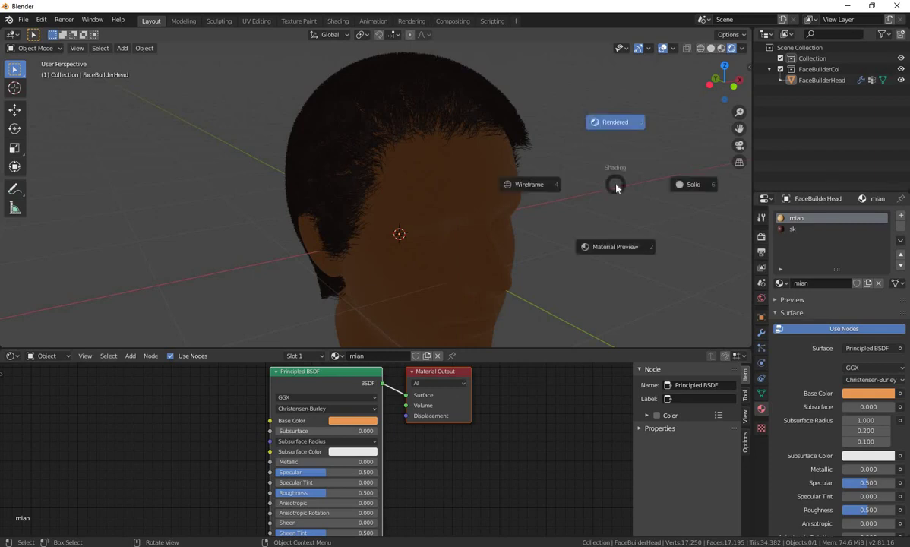
{"action": "left_click", "coordinate": [610, 129]}
Orbit toward the back of the head and select the head object.
{"action": "middle_click_drag", "start_coordinate": [579, 252], "coordinate": [477, 242]}
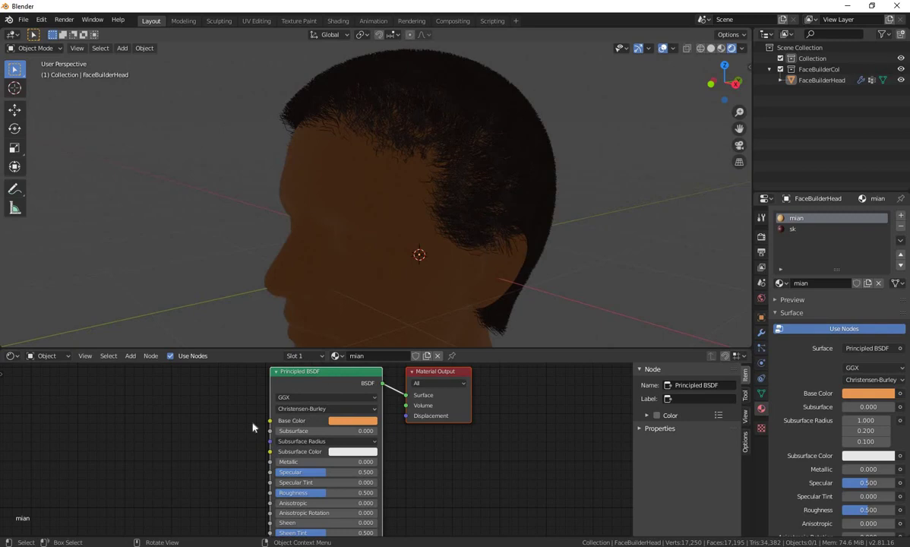
{"action": "scroll", "coordinate": [223, 437], "scroll_direction": "down", "scroll_amount": 1}
{"action": "middle_click_drag", "start_coordinate": [239, 431], "coordinate": [305, 431]}
{"action": "scroll", "coordinate": [305, 431], "scroll_direction": "down", "scroll_amount": 1}
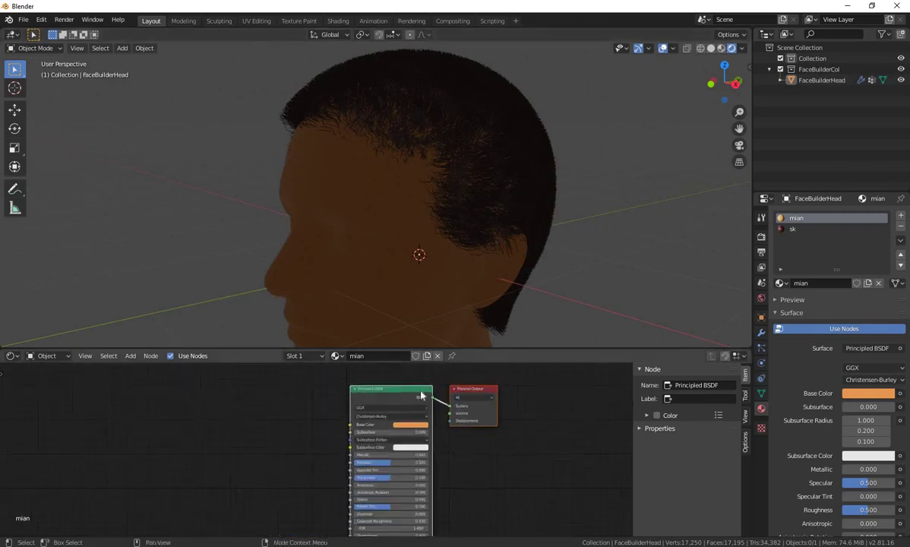
{"action": "mouse_move", "coordinate": [559, 282]}
{"action": "middle_mouse_down"}
{"action": "mouse_move", "coordinate": [425, 260]}
{"action": "mouse_move", "coordinate": [301, 277]}
{"action": "mouse_move", "coordinate": [424, 301]}
{"action": "mouse_move", "coordinate": [539, 297]}
{"action": "mouse_move", "coordinate": [552, 286]}
{"action": "middle_mouse_up"}
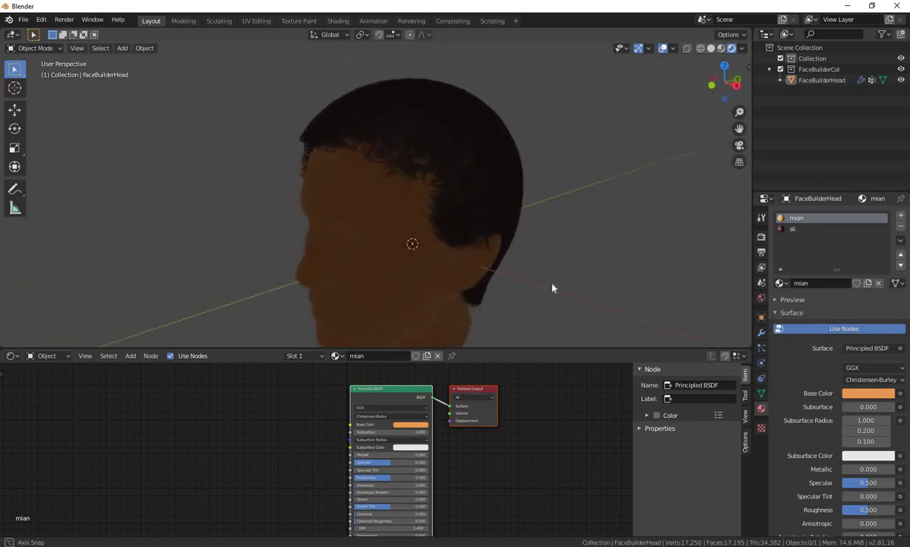
{"action": "left_click", "coordinate": [493, 172]}
Put the head into Particle Edit mode and enable Children in the viewport display settings.
{"action": "left_click", "coordinate": [35, 47]}
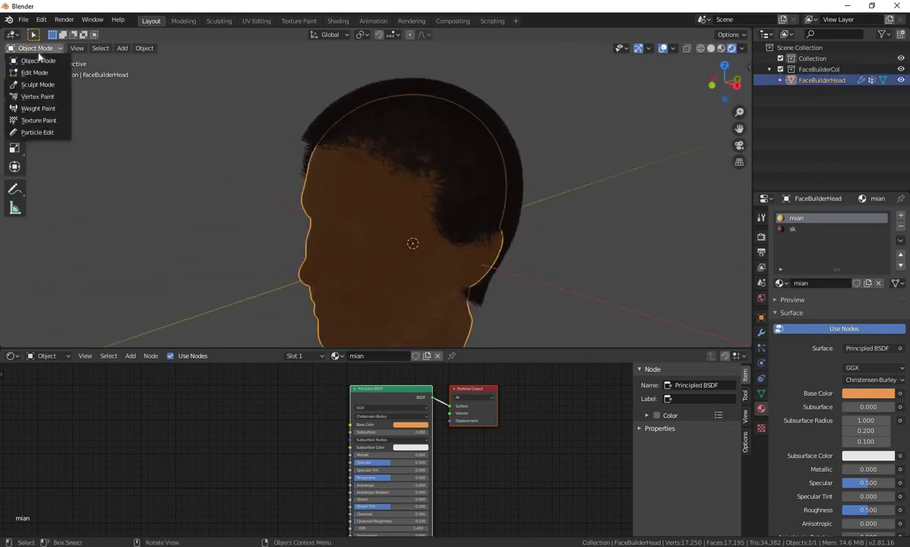
{"action": "key", "text": "Return"}
{"action": "scroll", "coordinate": [438, 181], "scroll_direction": "up", "scroll_amount": 1}
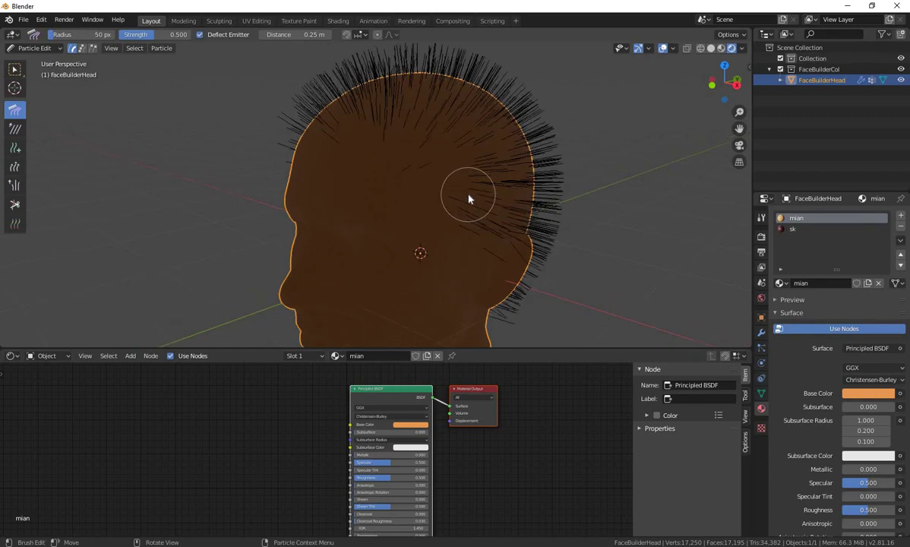
{"action": "left_click", "coordinate": [761, 219]}
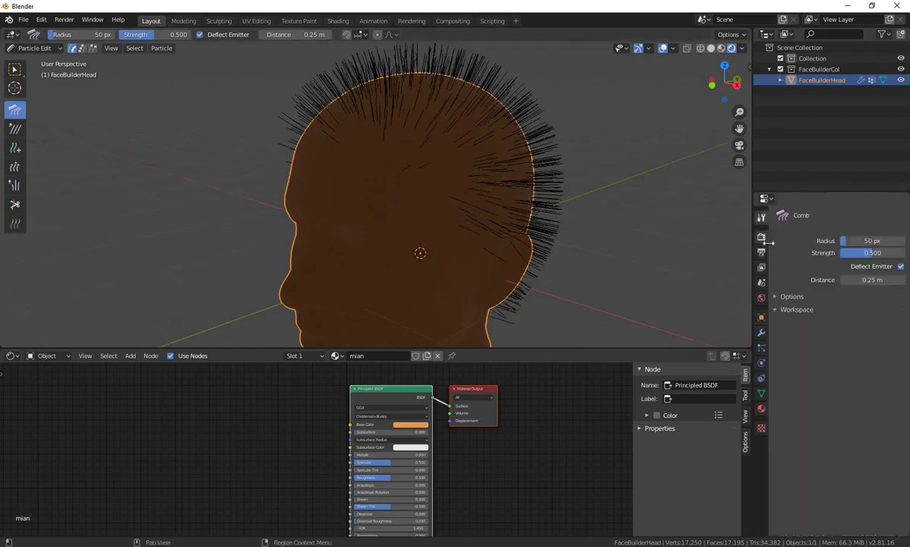
{"action": "left_click", "coordinate": [790, 310]}
{"action": "left_click", "coordinate": [791, 296]}
{"action": "left_click", "coordinate": [810, 380]}
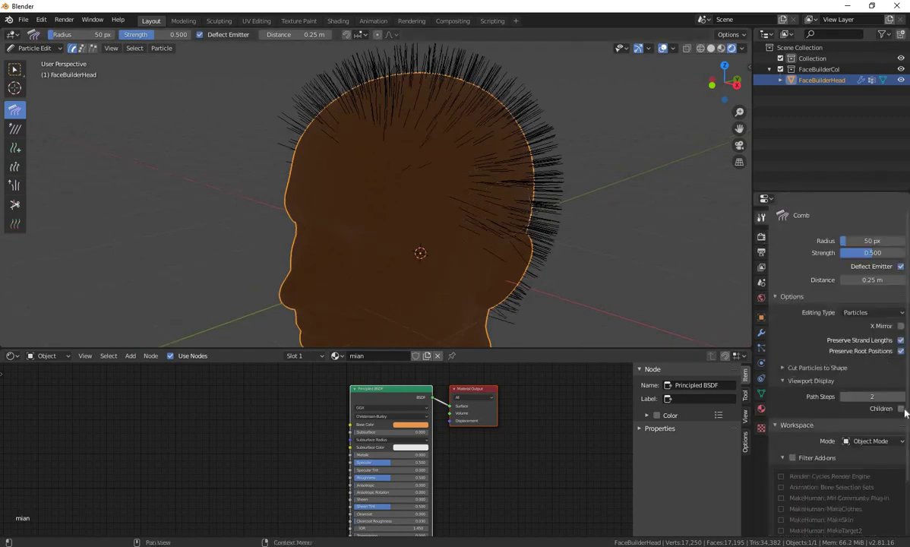
{"action": "left_click", "coordinate": [900, 408]}
Comb the back and behind-ear hair down with a smaller brush at 0.655 strength.
{"action": "left_click_drag", "start_coordinate": [639, 233], "coordinate": [531, 222]}
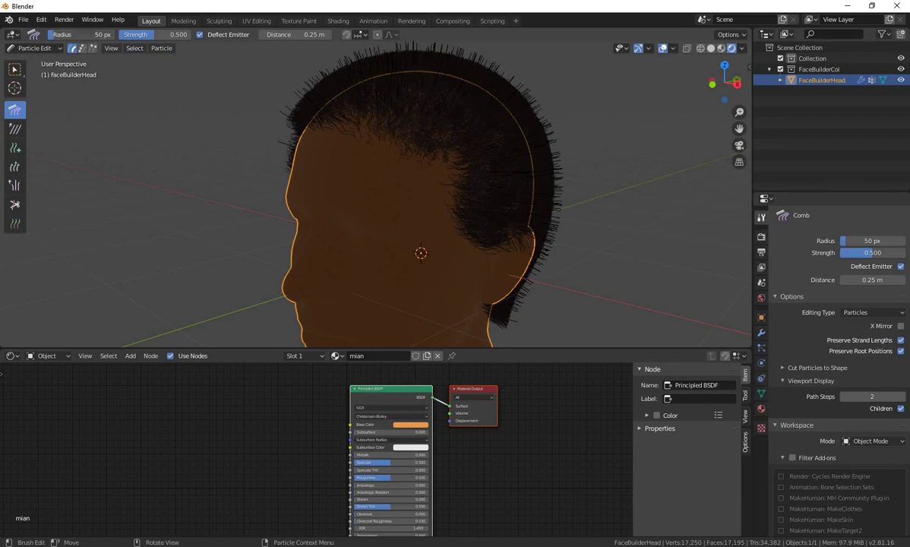
{"action": "left_click_drag", "start_coordinate": [84, 34], "coordinate": [79, 35]}
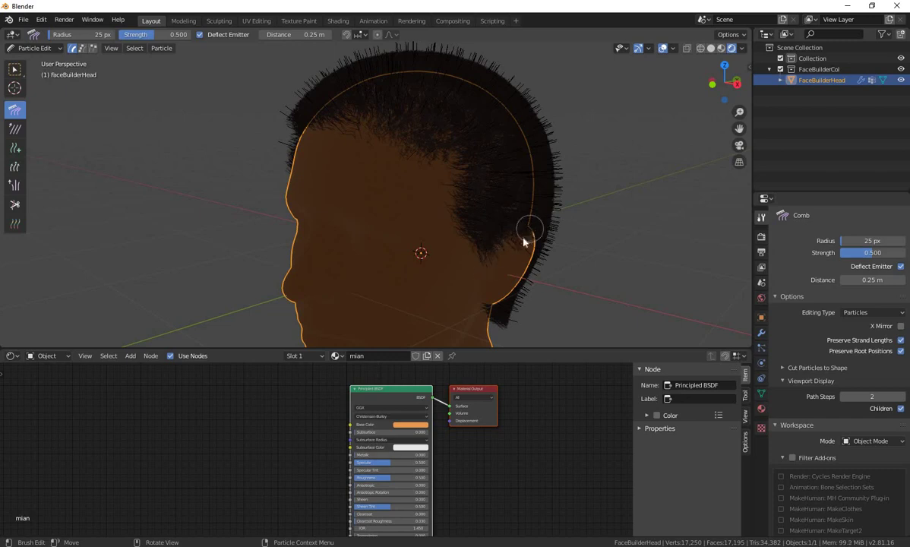
{"action": "left_click_drag", "start_coordinate": [503, 247], "coordinate": [477, 271]}
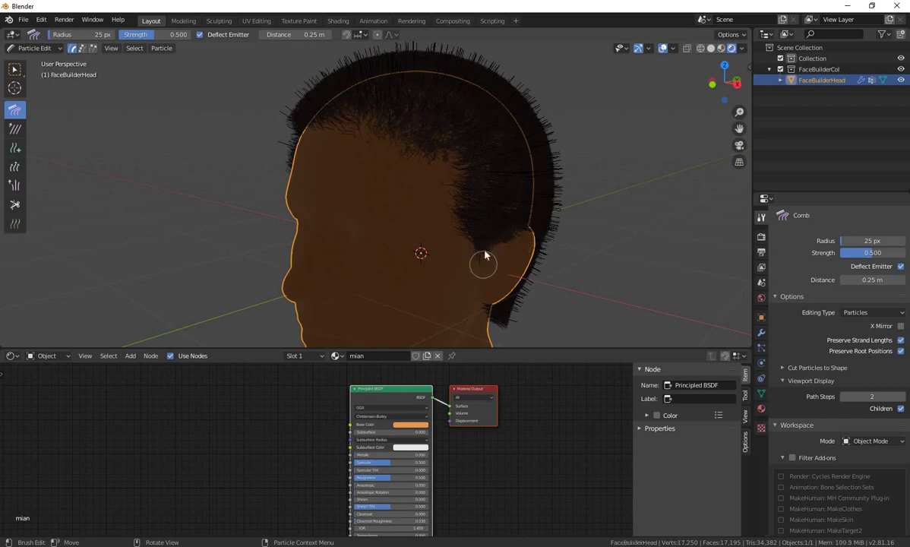
{"action": "middle_click_drag", "start_coordinate": [555, 295], "coordinate": [474, 274]}
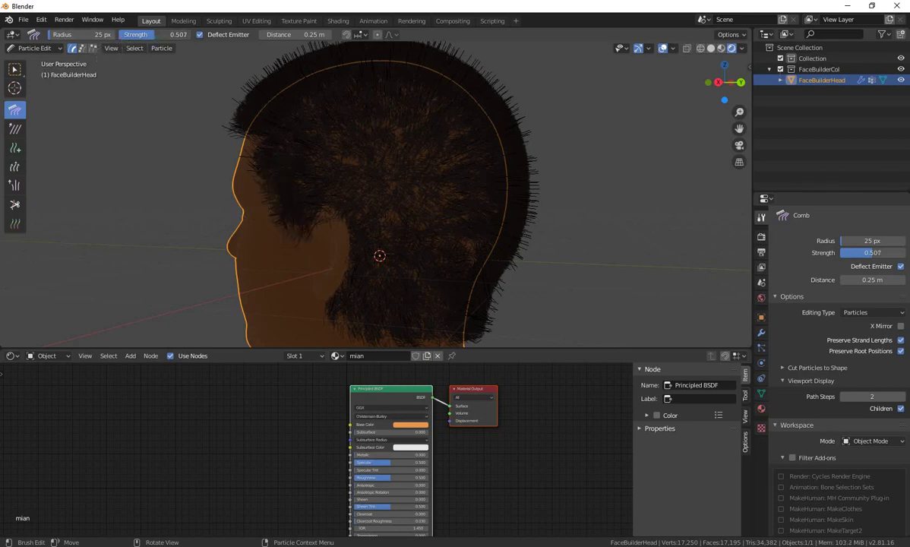
{"action": "left_click_drag", "start_coordinate": [167, 37], "coordinate": [169, 37]}
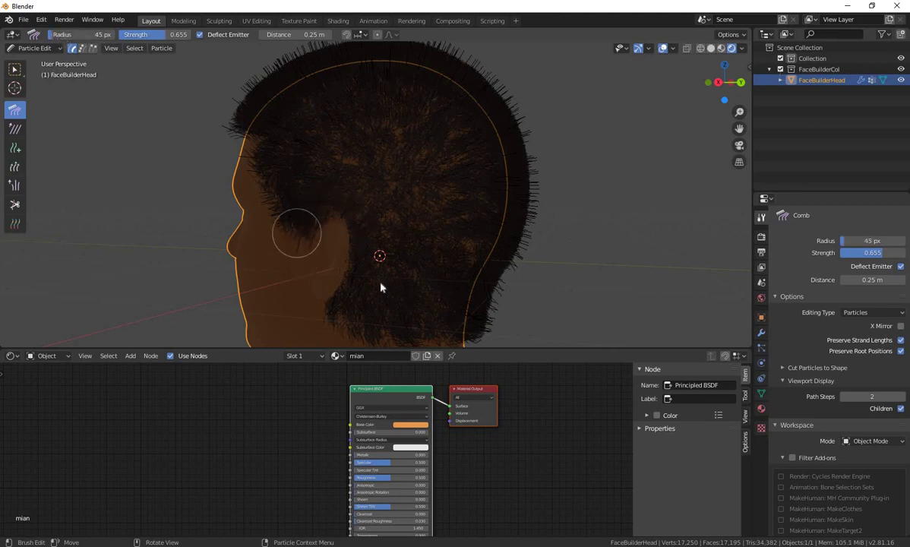
{"action": "scroll", "coordinate": [400, 285], "scroll_direction": "down", "scroll_amount": 3}
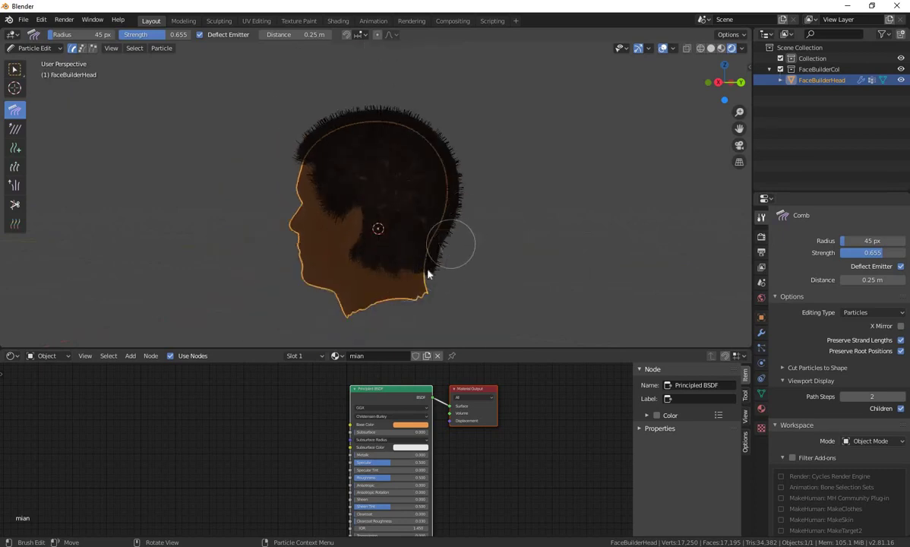
Comb the neck, back-top and top hair down flat while orbiting around the head.
{"action": "mouse_move", "coordinate": [428, 274]}
{"action": "left_mouse_down"}
{"action": "mouse_move", "coordinate": [420, 284]}
{"action": "mouse_move", "coordinate": [408, 256]}
{"action": "mouse_move", "coordinate": [408, 271]}
{"action": "left_mouse_up"}
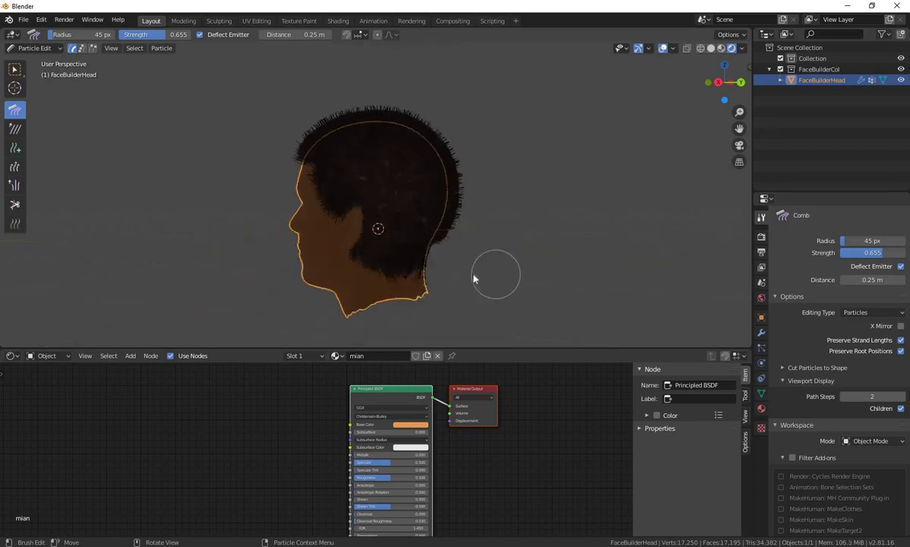
{"action": "mouse_move", "coordinate": [473, 279]}
{"action": "middle_mouse_down"}
{"action": "mouse_move", "coordinate": [433, 268]}
{"action": "mouse_move", "coordinate": [319, 275]}
{"action": "middle_mouse_up"}
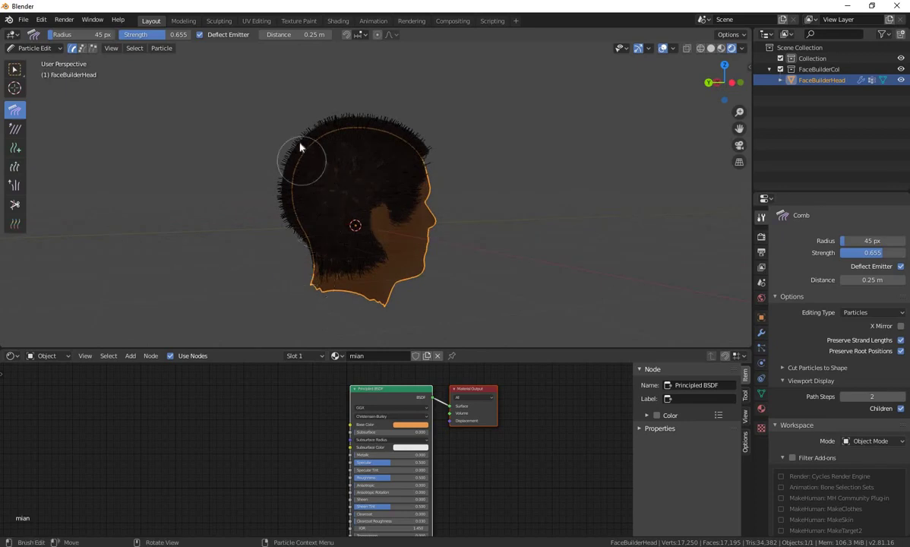
{"action": "left_click_drag", "start_coordinate": [300, 147], "coordinate": [282, 221]}
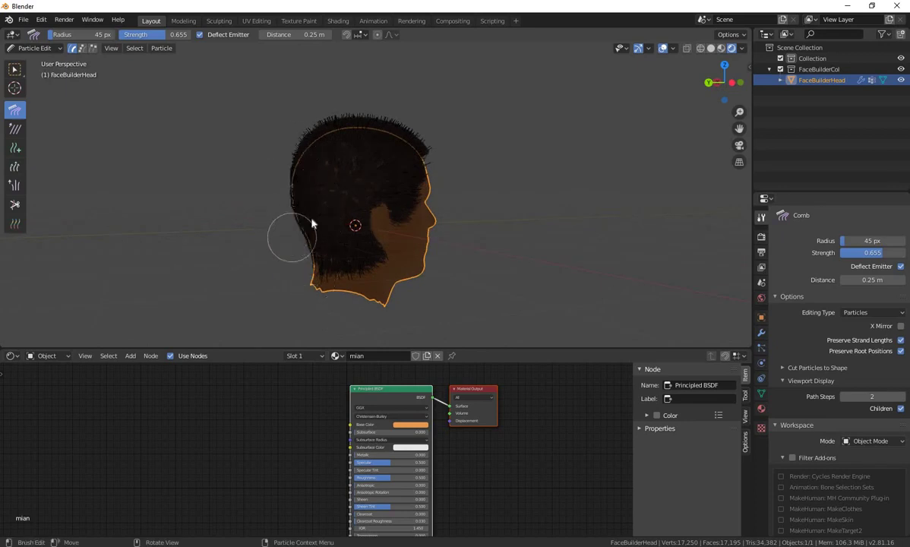
{"action": "left_click_drag", "start_coordinate": [365, 142], "coordinate": [290, 246]}
{"action": "mouse_move", "coordinate": [291, 246]}
{"action": "middle_mouse_down"}
{"action": "mouse_move", "coordinate": [197, 211]}
{"action": "mouse_move", "coordinate": [182, 196]}
{"action": "middle_mouse_up"}
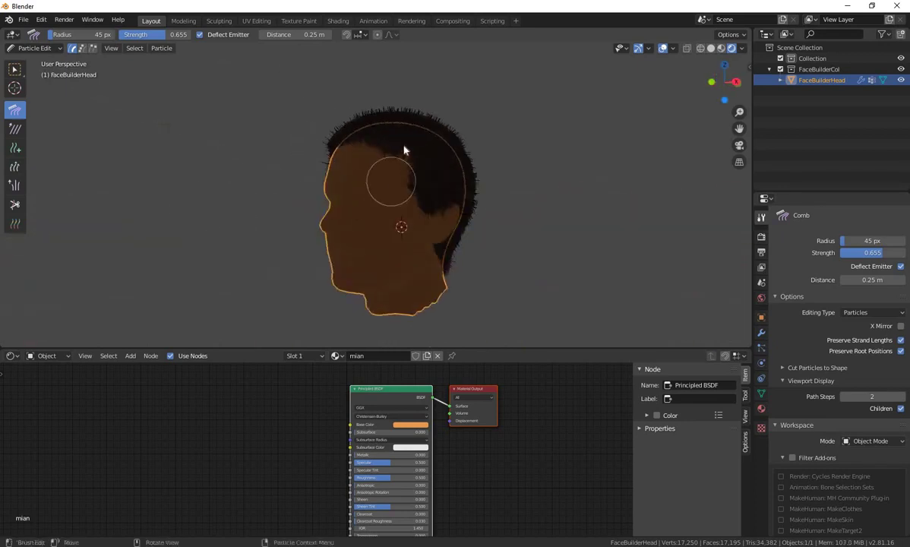
{"action": "mouse_move", "coordinate": [426, 156]}
{"action": "left_mouse_down"}
{"action": "mouse_move", "coordinate": [443, 183]}
{"action": "mouse_move", "coordinate": [464, 163]}
{"action": "mouse_move", "coordinate": [500, 239]}
{"action": "left_mouse_up"}
Lower the comb strength to 0.300 and orbit from the back to the front.
{"action": "mouse_move", "coordinate": [530, 250]}
{"action": "middle_mouse_down"}
{"action": "mouse_move", "coordinate": [406, 260]}
{"action": "mouse_move", "coordinate": [419, 263]}
{"action": "middle_mouse_up"}
{"action": "middle_click_drag", "start_coordinate": [531, 262], "coordinate": [480, 236]}
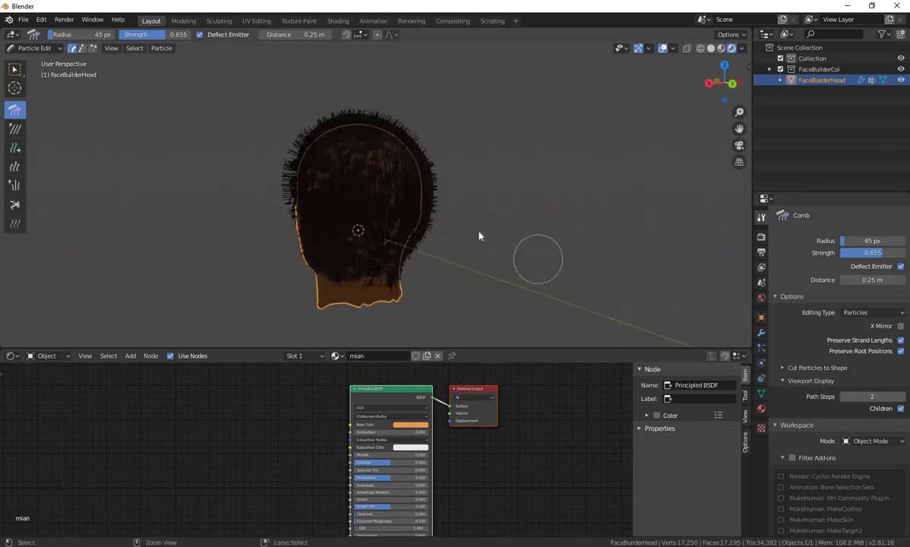
{"action": "key", "text": "shift+f"}
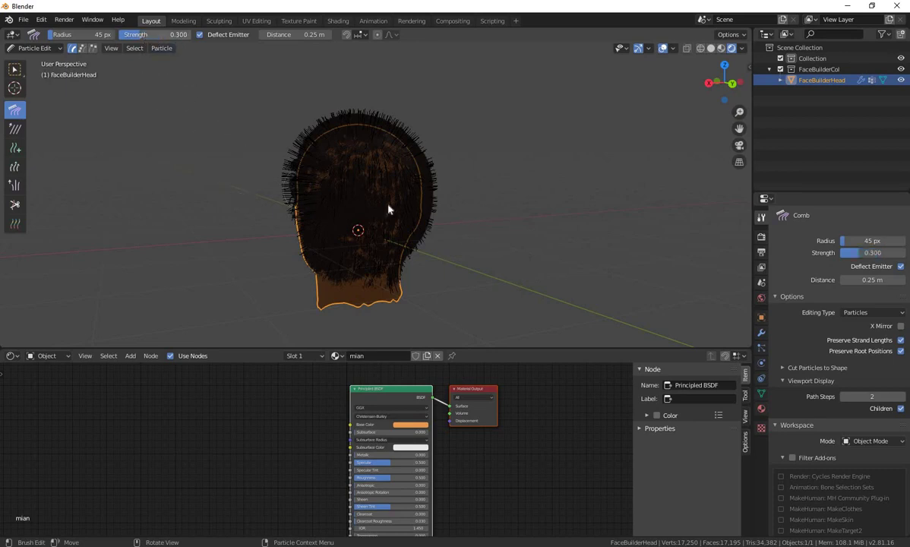
{"action": "mouse_move", "coordinate": [389, 205]}
{"action": "middle_mouse_down"}
{"action": "mouse_move", "coordinate": [544, 178]}
{"action": "mouse_move", "coordinate": [669, 76]}
{"action": "middle_mouse_up"}
{"action": "scroll", "coordinate": [458, 189], "scroll_direction": "up", "scroll_amount": 2}
Switch to solid shading, try adding strands around the ear, then undo them.
{"action": "left_click", "coordinate": [711, 49]}
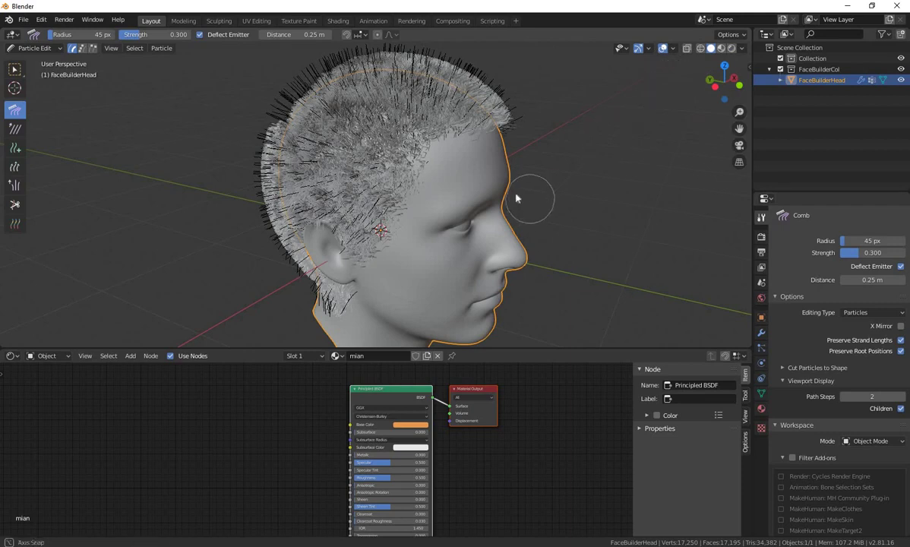
{"action": "middle_click_drag", "start_coordinate": [534, 197], "coordinate": [501, 190]}
{"action": "scroll", "coordinate": [353, 265], "scroll_direction": "up", "scroll_amount": 3}
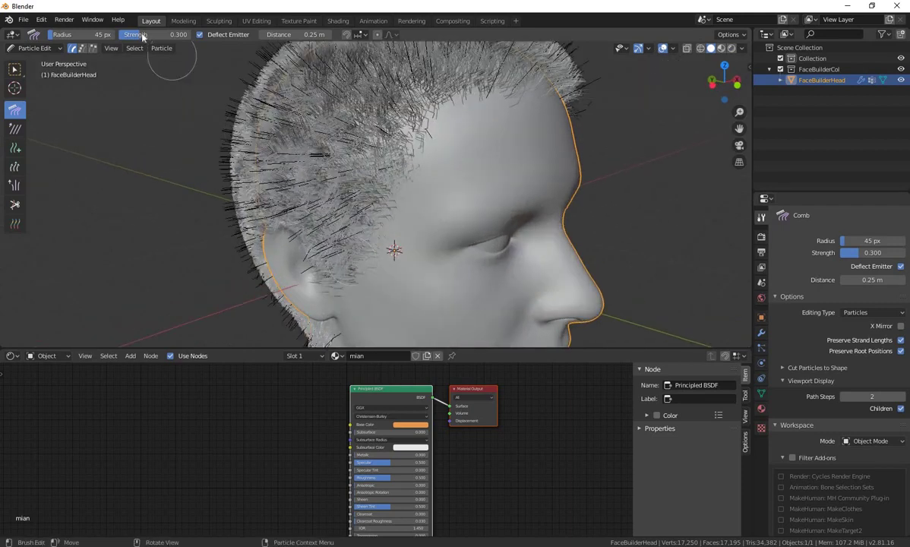
{"action": "left_click", "coordinate": [15, 149]}
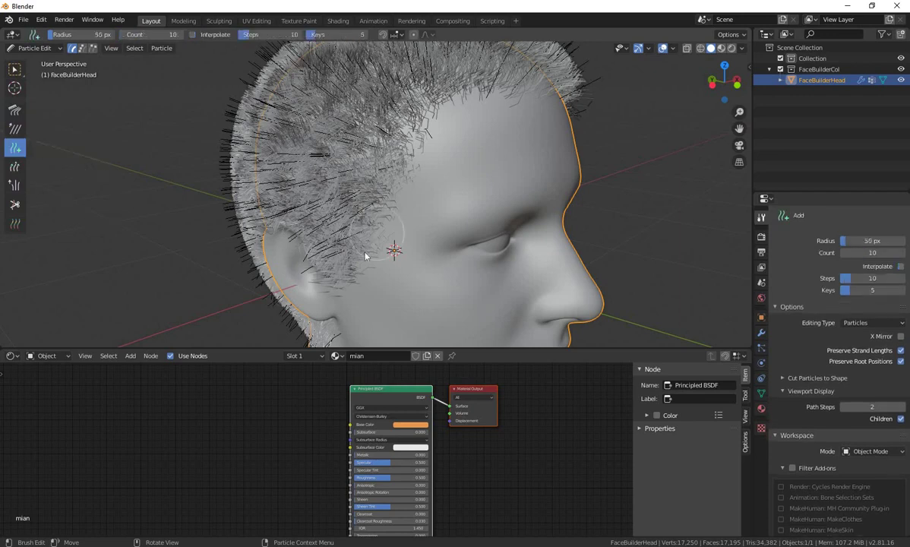
{"action": "left_click_drag", "start_coordinate": [364, 256], "coordinate": [331, 331]}
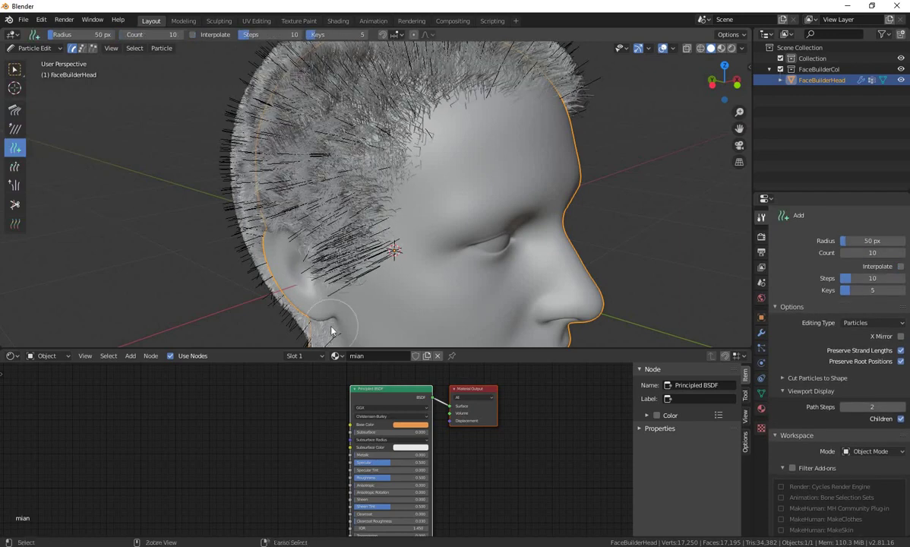
{"action": "key", "text": "ctrl+z"}
{"action": "key", "text": "ctrl+z"}
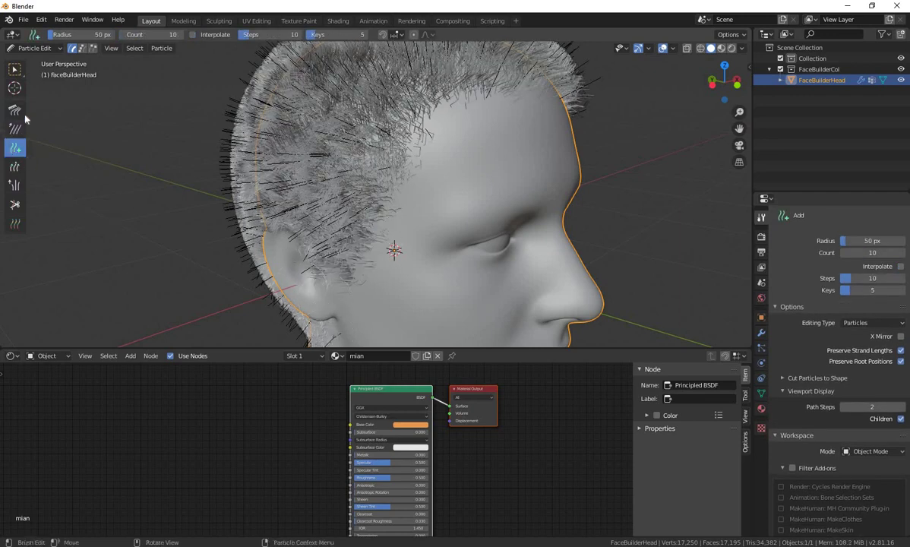
Return to the Comb tool and comb the upper head strands, ending in a front view.
{"action": "left_click", "coordinate": [15, 110]}
{"action": "mouse_move", "coordinate": [393, 139]}
{"action": "left_mouse_down"}
{"action": "mouse_move", "coordinate": [331, 152]}
{"action": "mouse_move", "coordinate": [361, 179]}
{"action": "mouse_move", "coordinate": [383, 175]}
{"action": "left_mouse_up"}
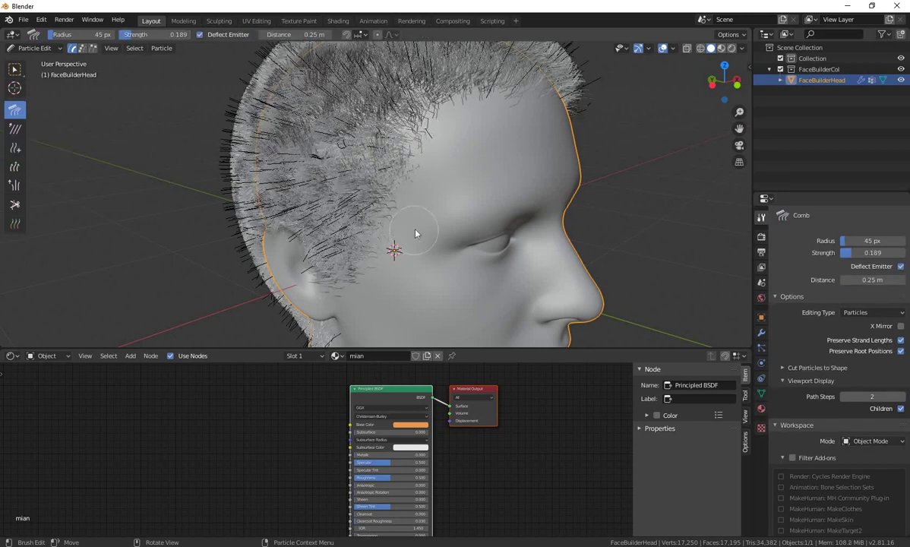
{"action": "scroll", "coordinate": [389, 214], "scroll_direction": "down", "scroll_amount": 4}
{"action": "middle_click_drag", "start_coordinate": [388, 214], "coordinate": [345, 228]}
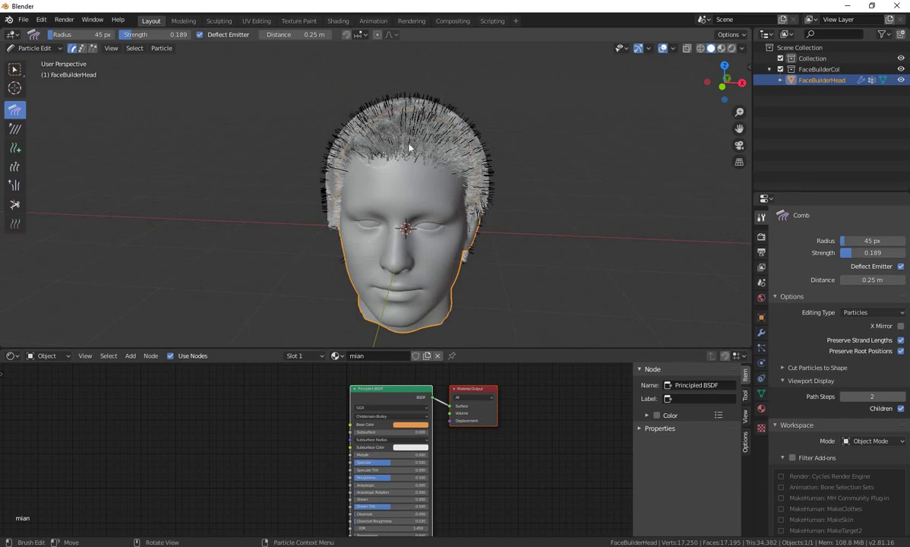
Comb the hair from the crown down the right side, temple and left side.
{"action": "mouse_move", "coordinate": [424, 122]}
{"action": "left_mouse_down"}
{"action": "mouse_move", "coordinate": [439, 133]}
{"action": "mouse_move", "coordinate": [427, 88]}
{"action": "mouse_move", "coordinate": [472, 161]}
{"action": "mouse_move", "coordinate": [490, 123]}
{"action": "left_mouse_up"}
{"action": "mouse_move", "coordinate": [489, 177]}
{"action": "left_mouse_down"}
{"action": "mouse_move", "coordinate": [486, 203]}
{"action": "mouse_move", "coordinate": [436, 179]}
{"action": "left_mouse_up"}
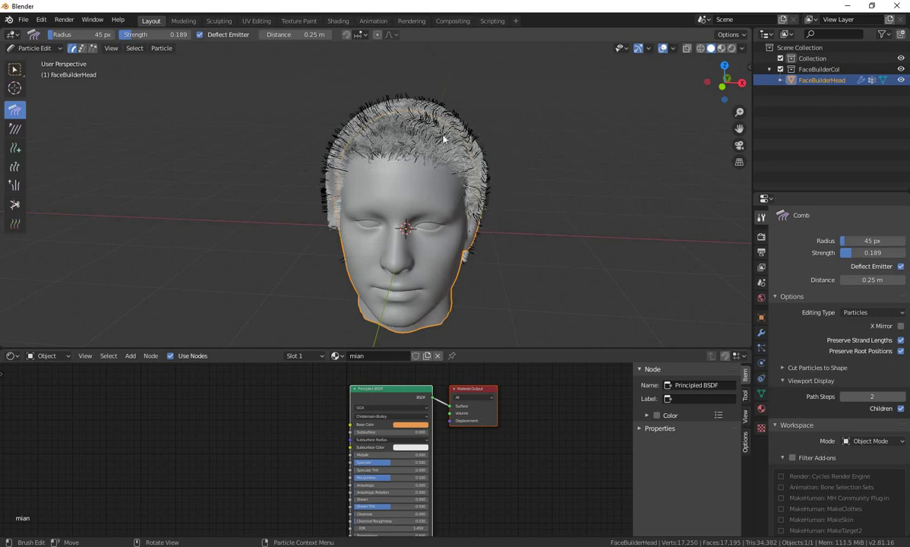
{"action": "mouse_move", "coordinate": [444, 139]}
{"action": "left_mouse_down"}
{"action": "mouse_move", "coordinate": [410, 122]}
{"action": "mouse_move", "coordinate": [460, 182]}
{"action": "left_mouse_up"}
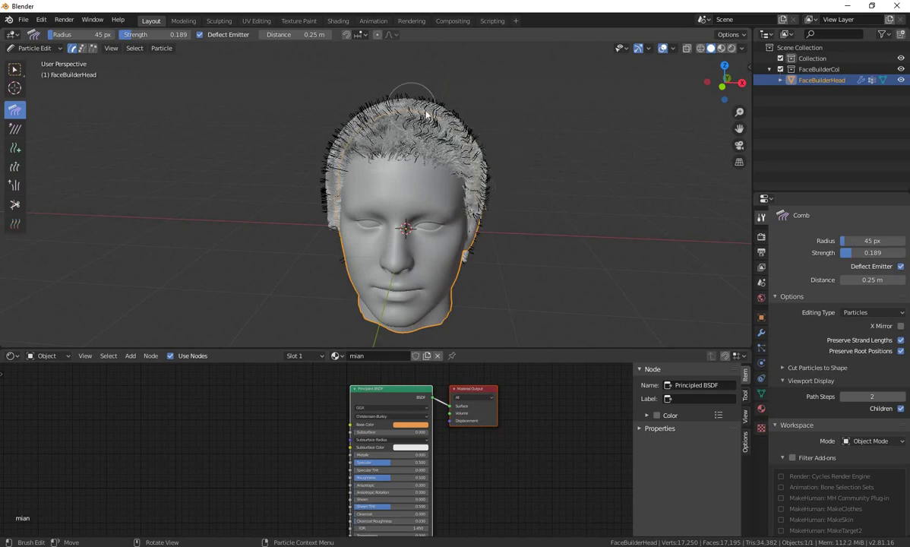
{"action": "mouse_move", "coordinate": [429, 107]}
{"action": "left_mouse_down"}
{"action": "mouse_move", "coordinate": [455, 163]}
{"action": "mouse_move", "coordinate": [455, 190]}
{"action": "left_mouse_up"}
{"action": "mouse_move", "coordinate": [332, 142]}
{"action": "left_mouse_down"}
{"action": "mouse_move", "coordinate": [315, 159]}
{"action": "mouse_move", "coordinate": [314, 198]}
{"action": "left_mouse_up"}
{"action": "mouse_move", "coordinate": [388, 104]}
{"action": "left_mouse_down"}
{"action": "mouse_move", "coordinate": [353, 107]}
{"action": "mouse_move", "coordinate": [334, 122]}
{"action": "mouse_move", "coordinate": [312, 204]}
{"action": "left_mouse_up"}
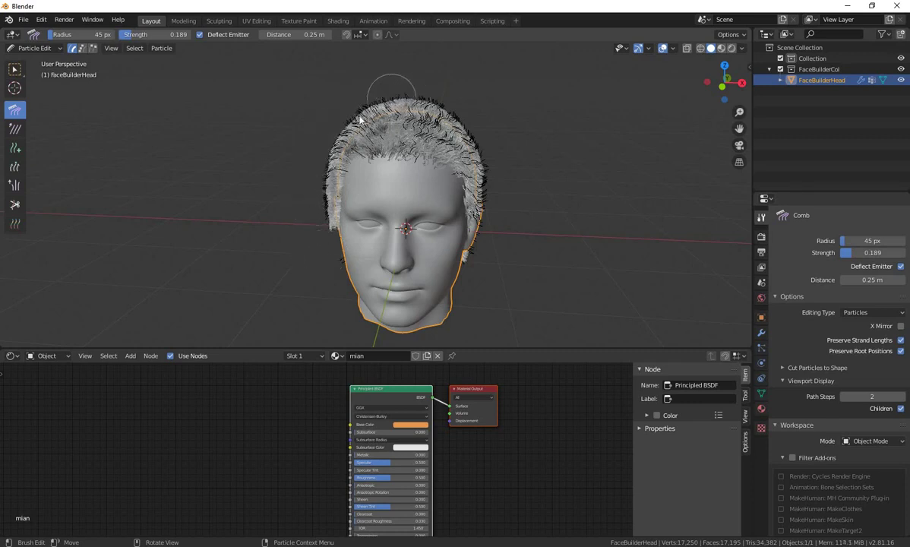
{"action": "mouse_move", "coordinate": [360, 119]}
{"action": "left_mouse_down"}
{"action": "mouse_move", "coordinate": [331, 152]}
{"action": "mouse_move", "coordinate": [313, 197]}
{"action": "left_mouse_up"}
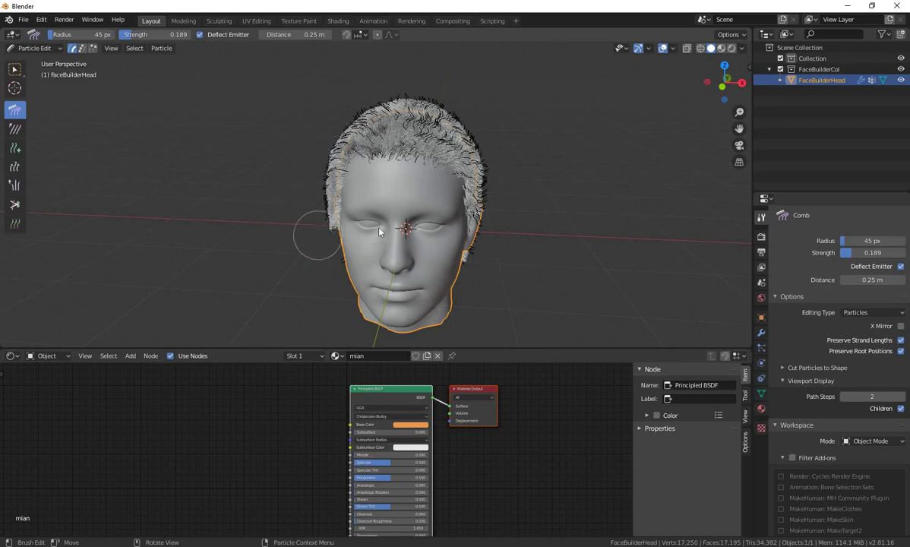
Comb the strands near the ear on the right profile, then check the left profile.
{"action": "mouse_move", "coordinate": [379, 232]}
{"action": "middle_mouse_down"}
{"action": "mouse_move", "coordinate": [513, 207]}
{"action": "mouse_move", "coordinate": [608, 206]}
{"action": "mouse_move", "coordinate": [595, 189]}
{"action": "middle_mouse_up"}
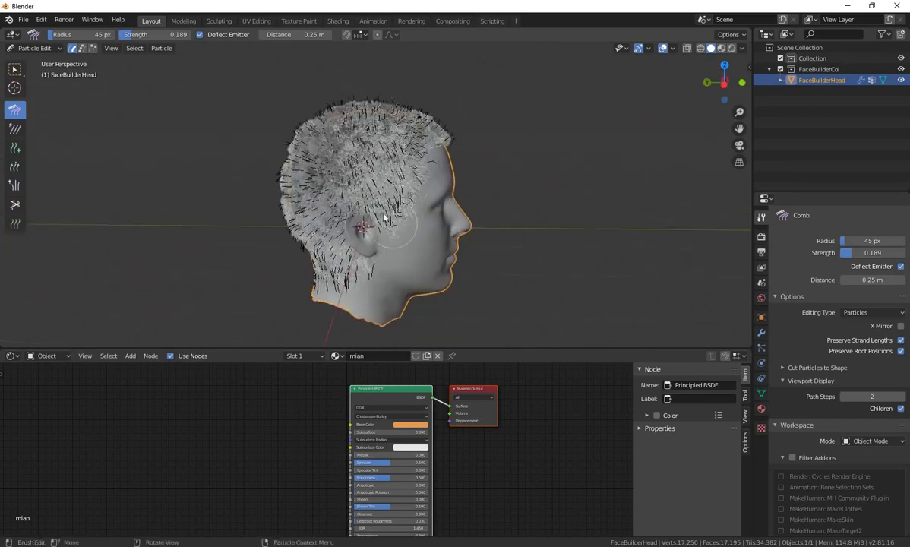
{"action": "left_click_drag", "start_coordinate": [385, 217], "coordinate": [389, 141]}
{"action": "left_click_drag", "start_coordinate": [351, 185], "coordinate": [341, 224]}
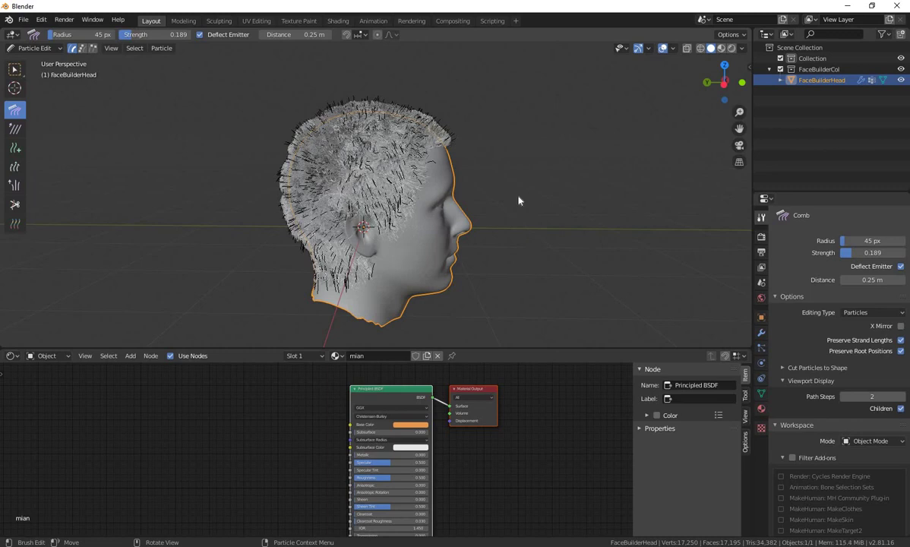
{"action": "middle_click_drag", "start_coordinate": [520, 199], "coordinate": [319, 176]}
{"action": "scroll", "coordinate": [319, 177], "scroll_direction": "down", "scroll_amount": 3}
{"action": "middle_click_drag", "start_coordinate": [504, 195], "coordinate": [406, 213]}
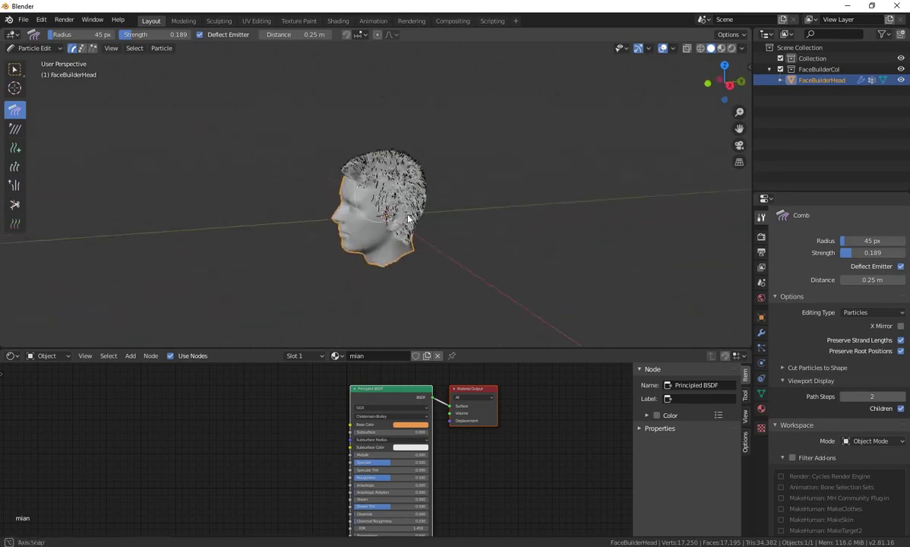
Zoom in and comb the hair around the temple downward.
{"action": "scroll", "coordinate": [449, 235], "scroll_direction": "up", "scroll_amount": 2}
{"action": "scroll", "coordinate": [450, 235], "scroll_direction": "up", "scroll_amount": 2}
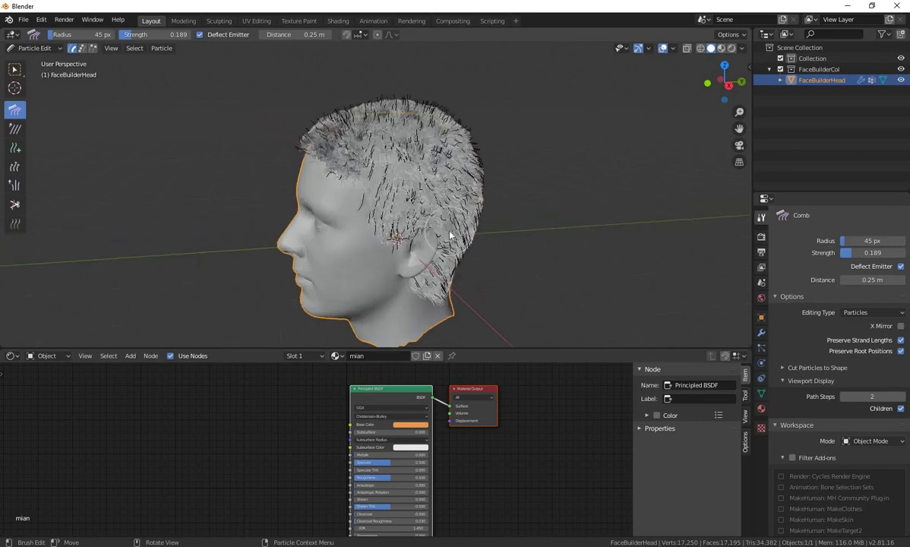
{"action": "scroll", "coordinate": [450, 235], "scroll_direction": "up", "scroll_amount": 2}
{"action": "scroll", "coordinate": [334, 160], "scroll_direction": "up", "scroll_amount": 2}
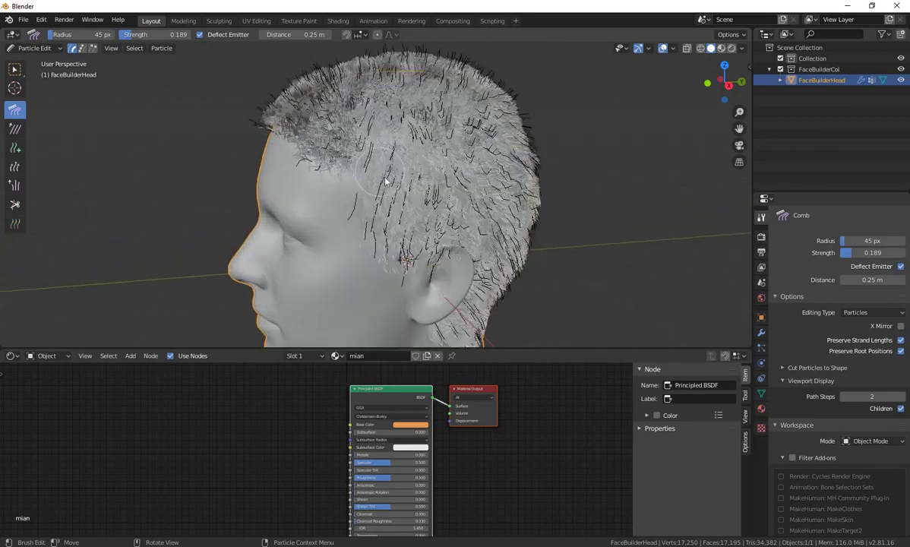
{"action": "scroll", "coordinate": [346, 175], "scroll_direction": "up", "scroll_amount": 2}
{"action": "left_click_drag", "start_coordinate": [393, 229], "coordinate": [421, 300]}
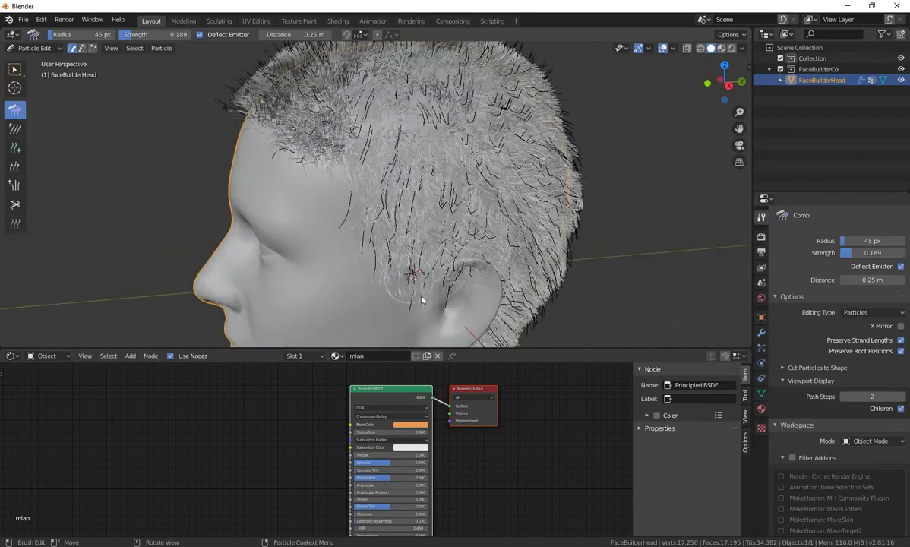
{"action": "scroll", "coordinate": [471, 213], "scroll_direction": "down", "scroll_amount": 1}
{"action": "scroll", "coordinate": [473, 213], "scroll_direction": "down", "scroll_amount": 3}
Leave Particle Edit and switch the head back to Object Mode.
{"action": "scroll", "coordinate": [471, 207], "scroll_direction": "down", "scroll_amount": 2}
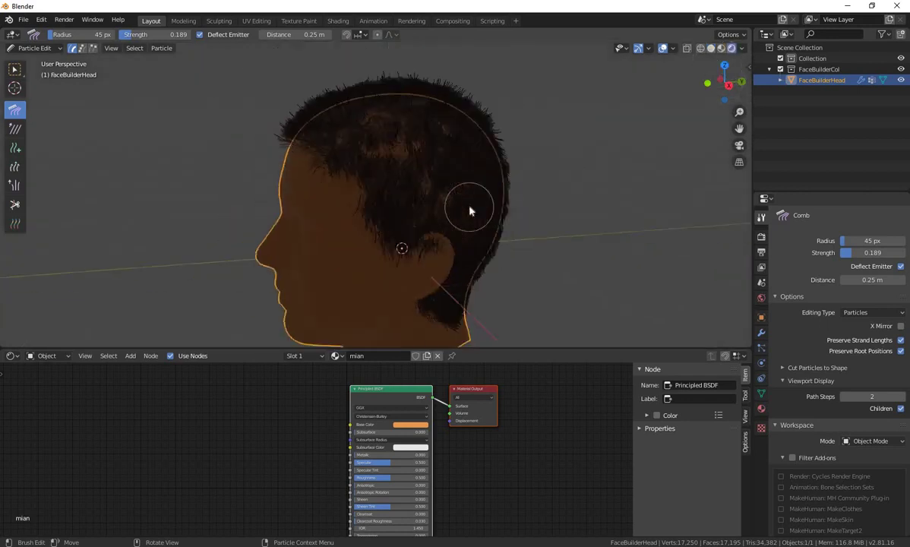
{"action": "scroll", "coordinate": [517, 217], "scroll_direction": "down", "scroll_amount": 2}
{"action": "middle_click_drag", "start_coordinate": [571, 227], "coordinate": [642, 207]}
{"action": "scroll", "coordinate": [607, 205], "scroll_direction": "down", "scroll_amount": 2}
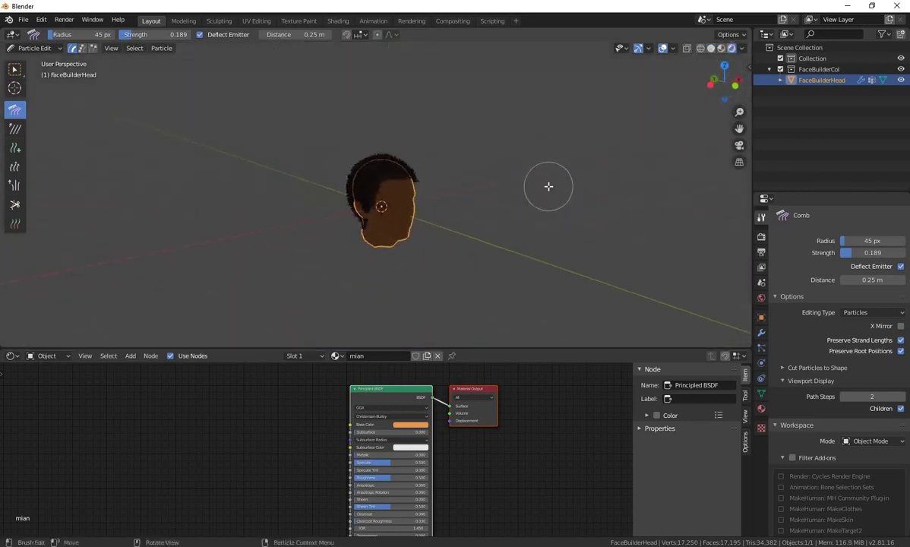
{"action": "key", "text": "Tab"}
{"action": "key", "text": "shift+a"}
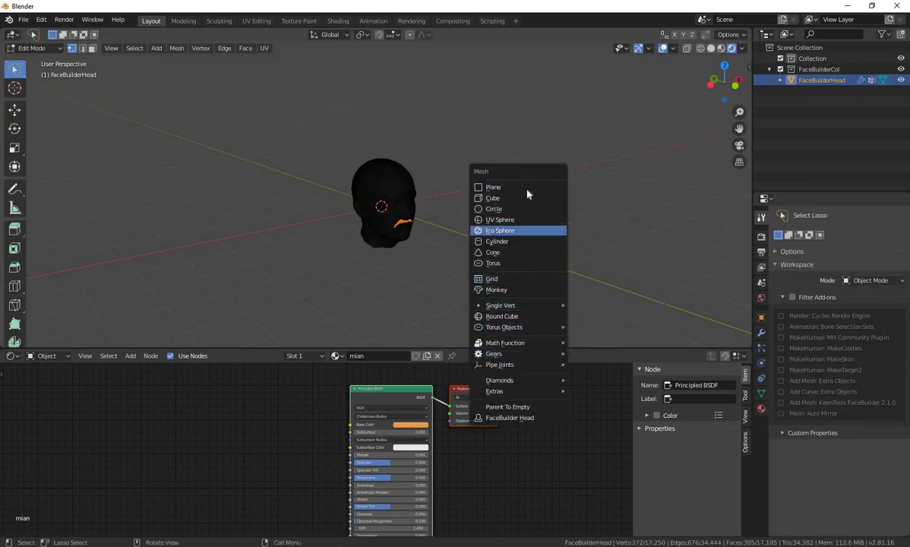
{"action": "left_click", "coordinate": [34, 48]}
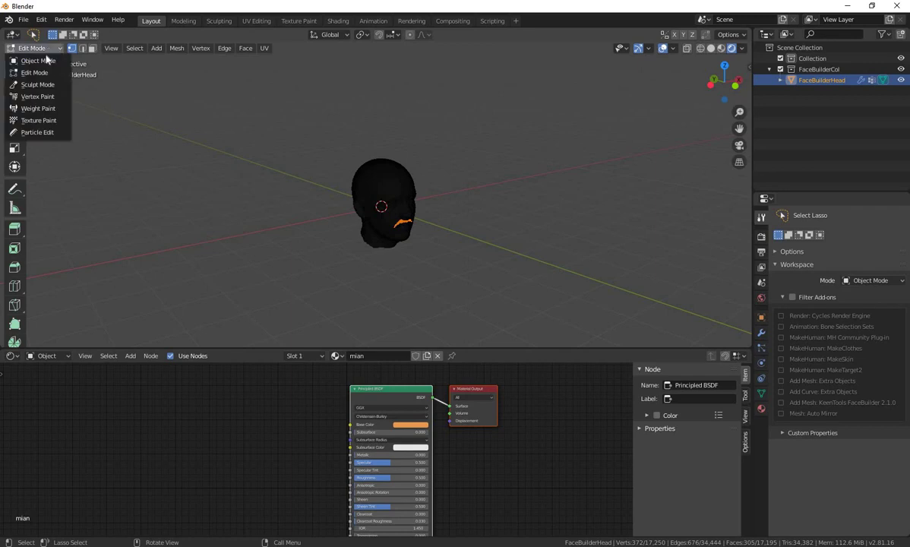
{"action": "left_click", "coordinate": [45, 60]}
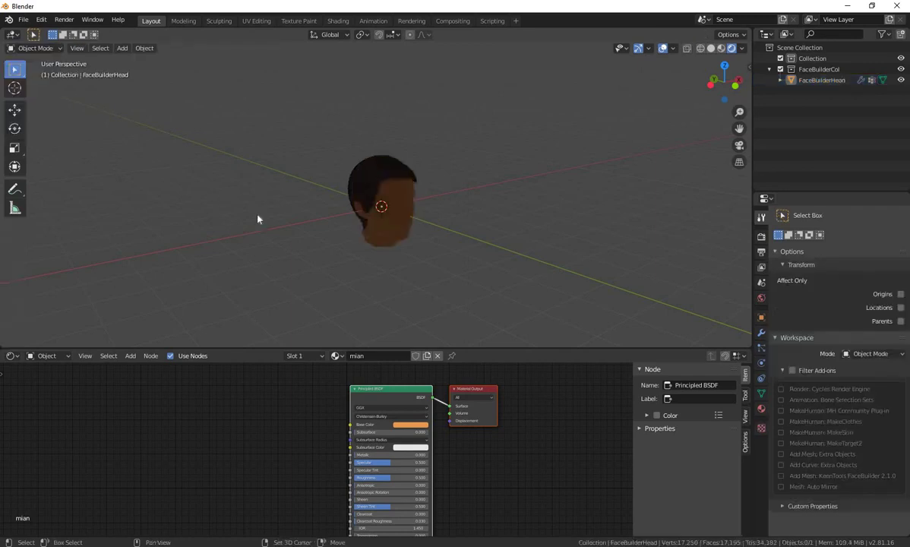
{"action": "key", "text": "shift+a"}
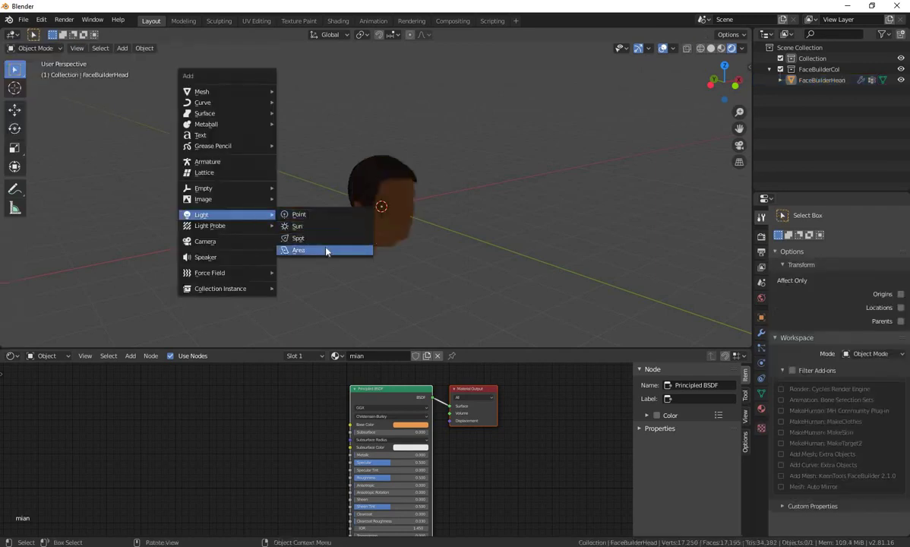
Add a Sun light to the scene and switch to front view.
{"action": "key", "text": "Return"}
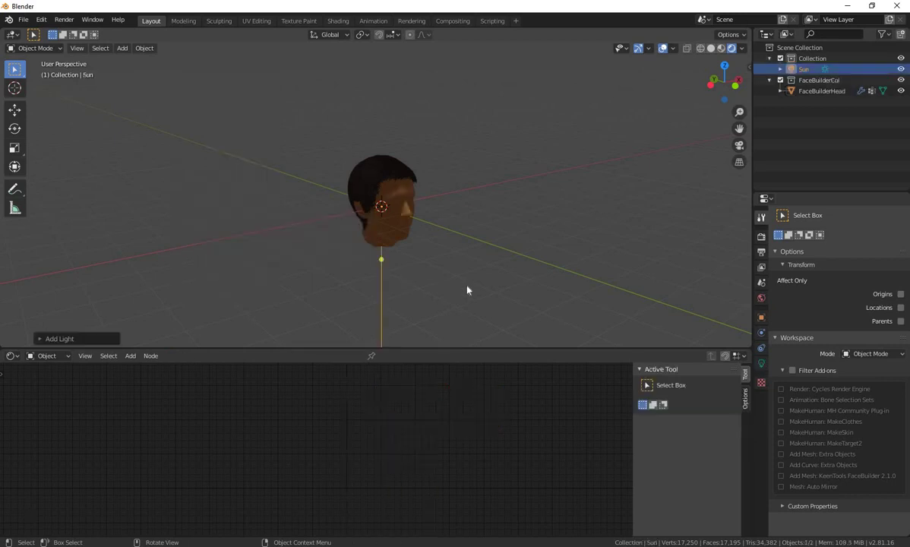
{"action": "key", "text": "g"}
{"action": "left_click", "coordinate": [477, 120]}
{"action": "key", "text": "KP_1"}
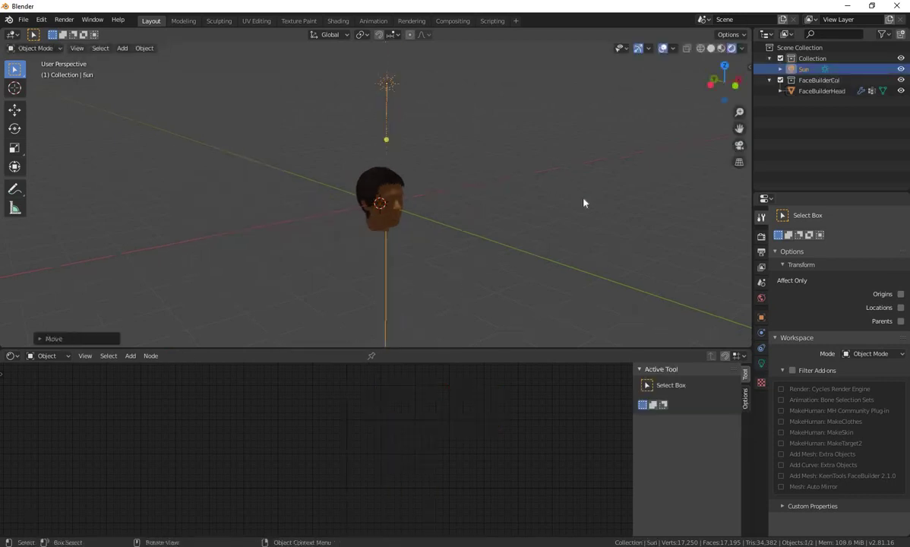
Tilt the Sun to shine at the head and move it up to the right.
{"action": "key", "text": "r"}
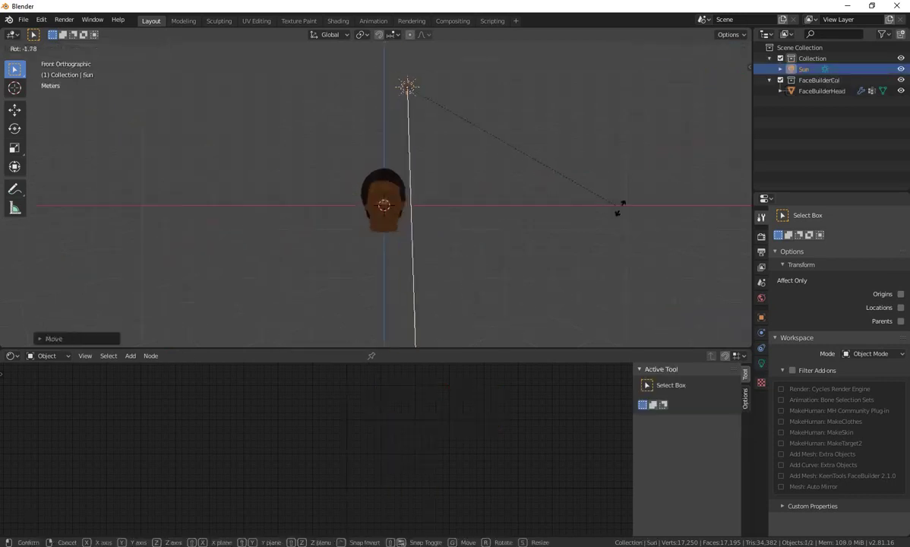
{"action": "left_click", "coordinate": [454, 313]}
{"action": "key", "text": "g"}
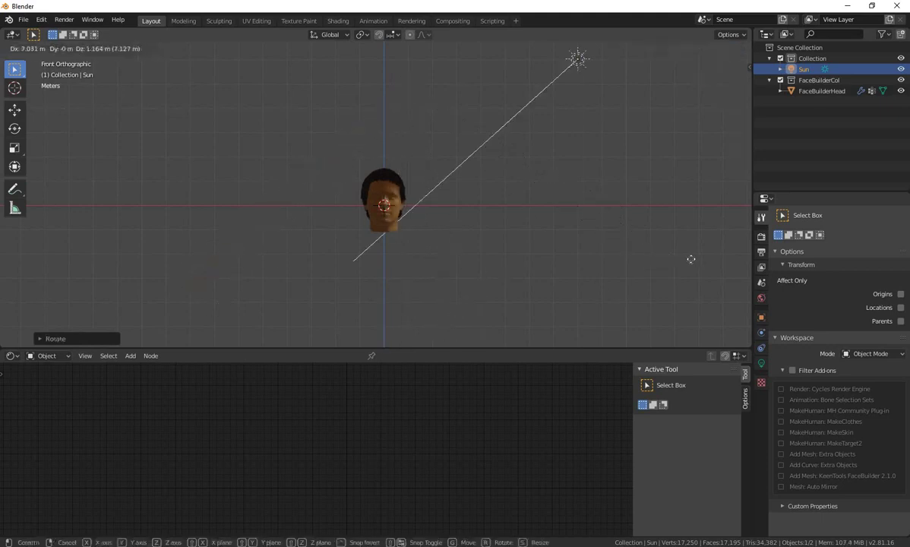
{"action": "left_click", "coordinate": [630, 247]}
{"action": "mouse_move", "coordinate": [542, 260]}
{"action": "middle_mouse_down"}
{"action": "mouse_move", "coordinate": [643, 290]}
{"action": "mouse_move", "coordinate": [357, 206]}
{"action": "mouse_move", "coordinate": [347, 226]}
{"action": "mouse_move", "coordinate": [350, 252]}
{"action": "mouse_move", "coordinate": [431, 258]}
{"action": "mouse_move", "coordinate": [483, 256]}
{"action": "mouse_move", "coordinate": [473, 248]}
{"action": "mouse_move", "coordinate": [583, 228]}
{"action": "mouse_move", "coordinate": [669, 269]}
{"action": "mouse_move", "coordinate": [618, 195]}
{"action": "mouse_move", "coordinate": [564, 247]}
{"action": "mouse_move", "coordinate": [450, 274]}
{"action": "mouse_move", "coordinate": [465, 250]}
{"action": "mouse_move", "coordinate": [642, 283]}
{"action": "mouse_move", "coordinate": [722, 334]}
{"action": "middle_mouse_up"}
{"action": "scroll", "coordinate": [358, 216], "scroll_direction": "up", "scroll_amount": 2}
{"action": "scroll", "coordinate": [365, 243], "scroll_direction": "up", "scroll_amount": 3}
{"action": "scroll", "coordinate": [564, 247], "scroll_direction": "down", "scroll_amount": 3}
Raise the Sun light's Strength from 1 to 10 and orbit to view the brighter head.
{"action": "left_click", "coordinate": [761, 363]}
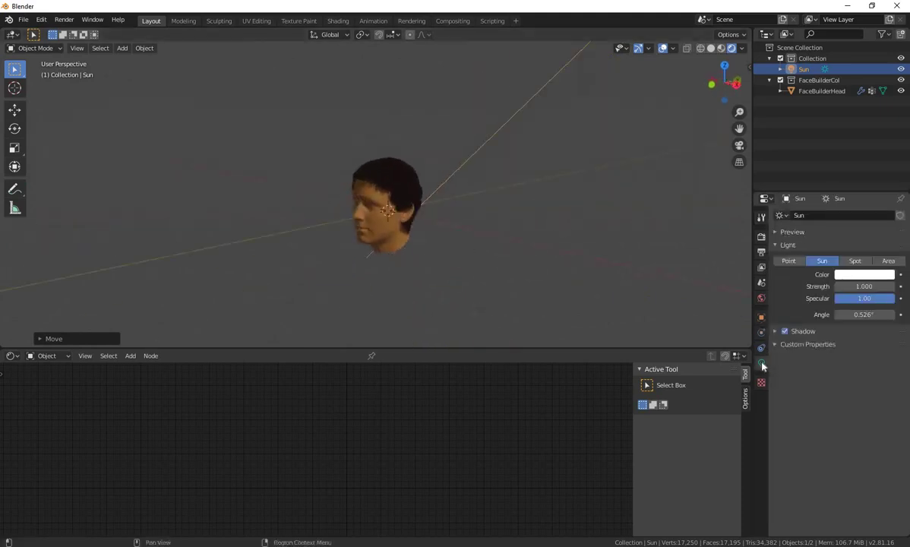
{"action": "double_click", "coordinate": [865, 285]}
{"action": "type", "text": "10"}
{"action": "key", "text": "Return"}
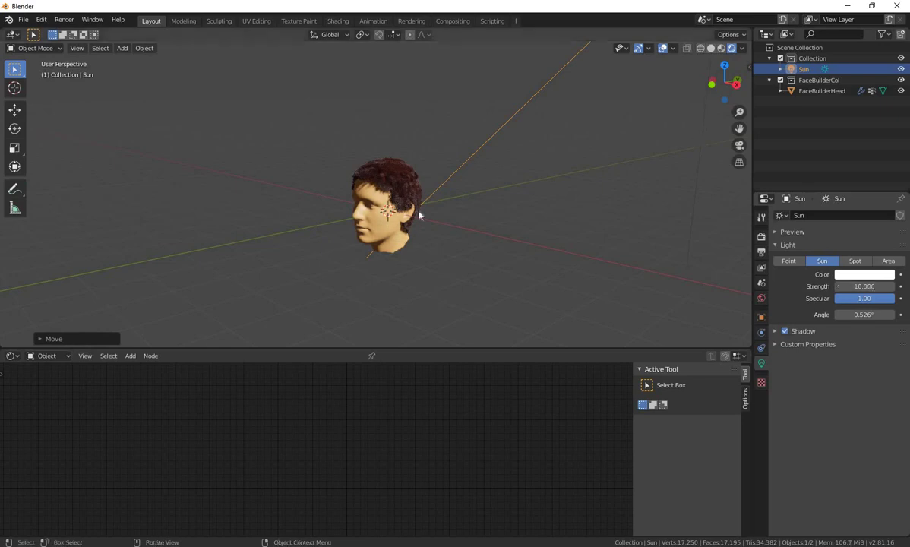
{"action": "scroll", "coordinate": [423, 208], "scroll_direction": "up", "scroll_amount": 3}
{"action": "scroll", "coordinate": [543, 242], "scroll_direction": "up", "scroll_amount": 3}
{"action": "mouse_move", "coordinate": [543, 241]}
{"action": "middle_mouse_down"}
{"action": "mouse_move", "coordinate": [629, 246]}
{"action": "mouse_move", "coordinate": [622, 223]}
{"action": "mouse_move", "coordinate": [609, 219]}
{"action": "mouse_move", "coordinate": [427, 250]}
{"action": "middle_mouse_up"}
{"action": "scroll", "coordinate": [586, 221], "scroll_direction": "down", "scroll_amount": 3}
{"action": "scroll", "coordinate": [425, 250], "scroll_direction": "down", "scroll_amount": 3}
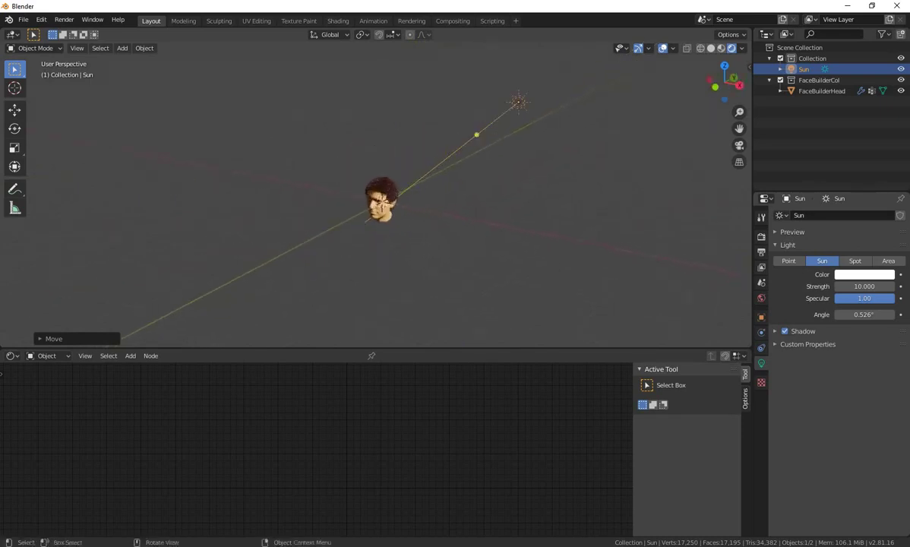
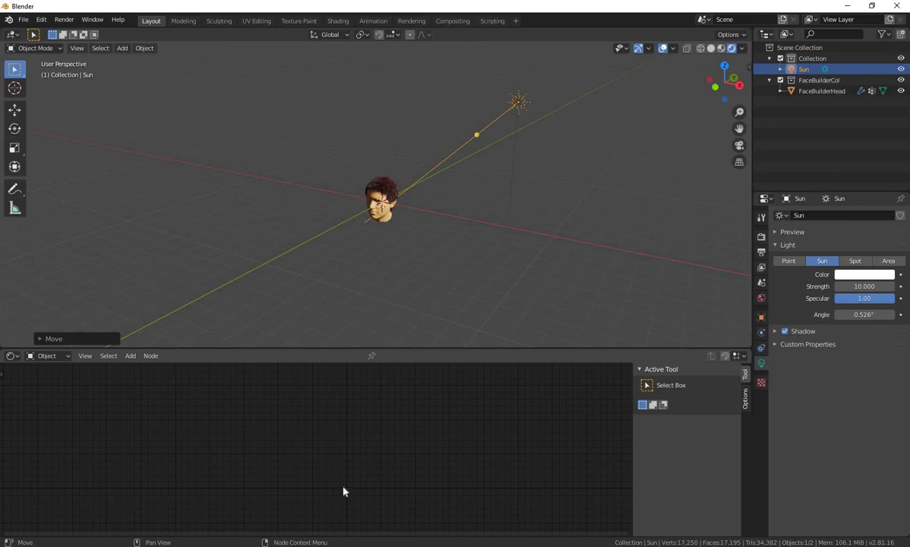
Put FaceBuilderHead into Particle Edit mode and comb the strands on top of the head.
{"action": "scroll", "coordinate": [421, 192], "scroll_direction": "up", "scroll_amount": 5}
{"action": "scroll", "coordinate": [421, 192], "scroll_direction": "up", "scroll_amount": 4}
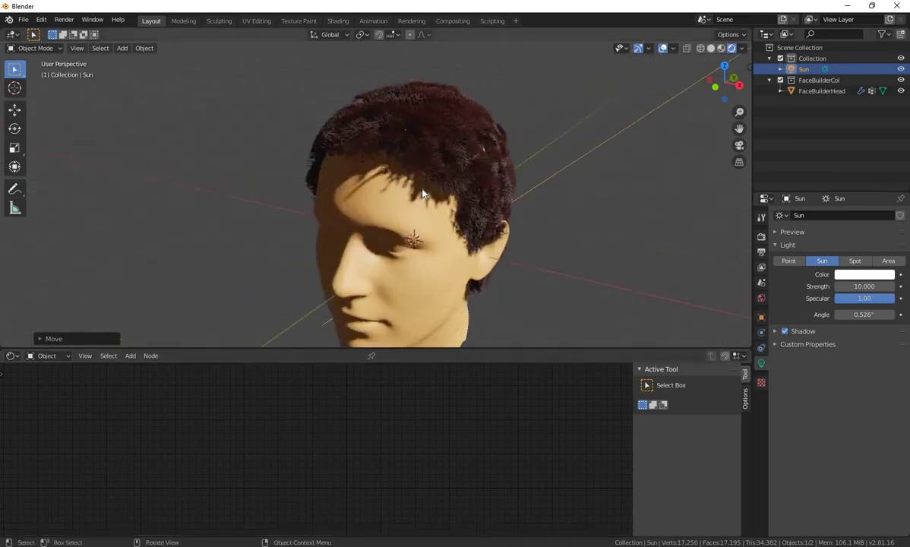
{"action": "mouse_move", "coordinate": [454, 123]}
{"action": "left_mouse_down"}
{"action": "mouse_move", "coordinate": [487, 148]}
{"action": "mouse_move", "coordinate": [479, 175]}
{"action": "left_mouse_up"}
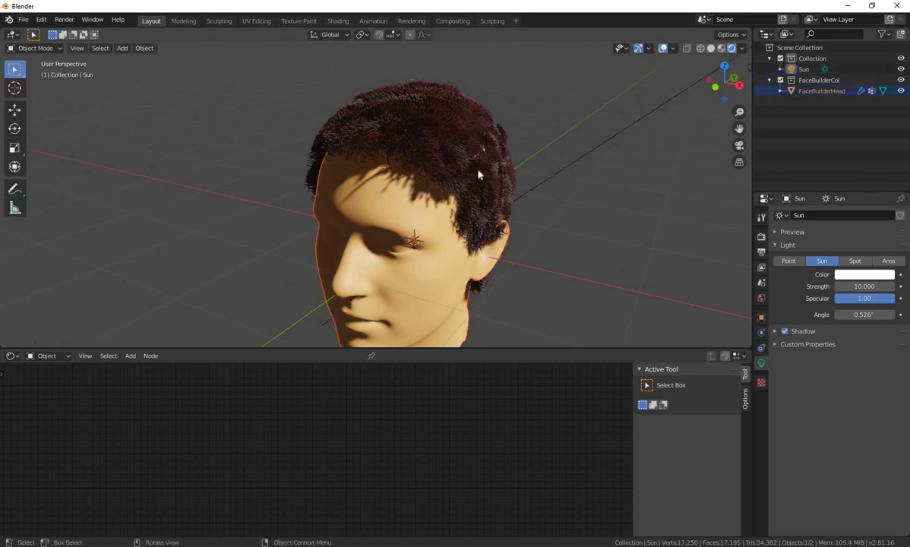
{"action": "left_click", "coordinate": [34, 48]}
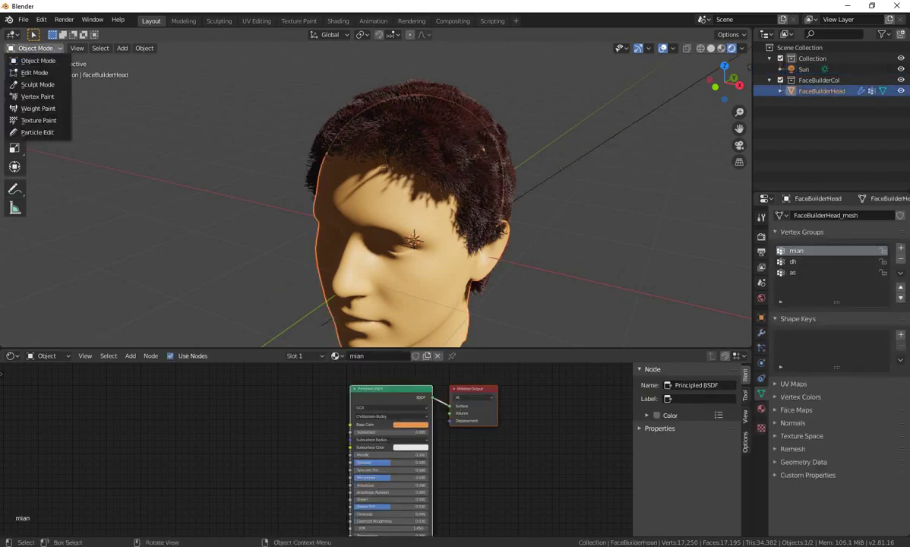
{"action": "left_click", "coordinate": [32, 127]}
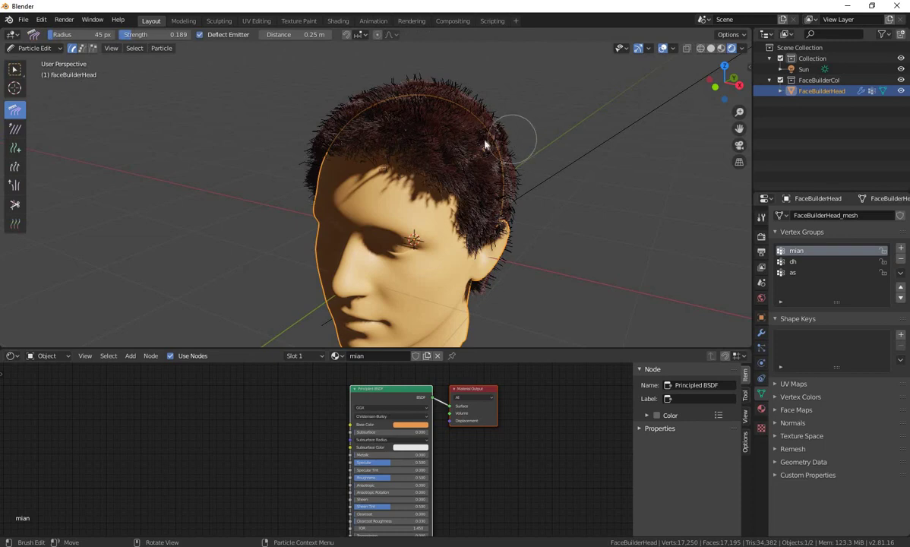
{"action": "left_click_drag", "start_coordinate": [484, 161], "coordinate": [424, 189]}
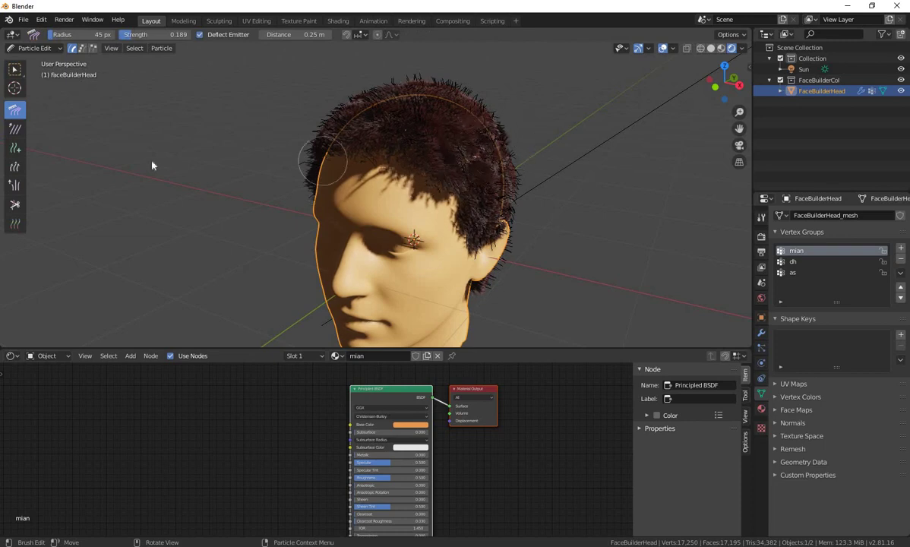
Paint extra hair strands onto the head with the Add brush.
{"action": "left_click", "coordinate": [15, 148]}
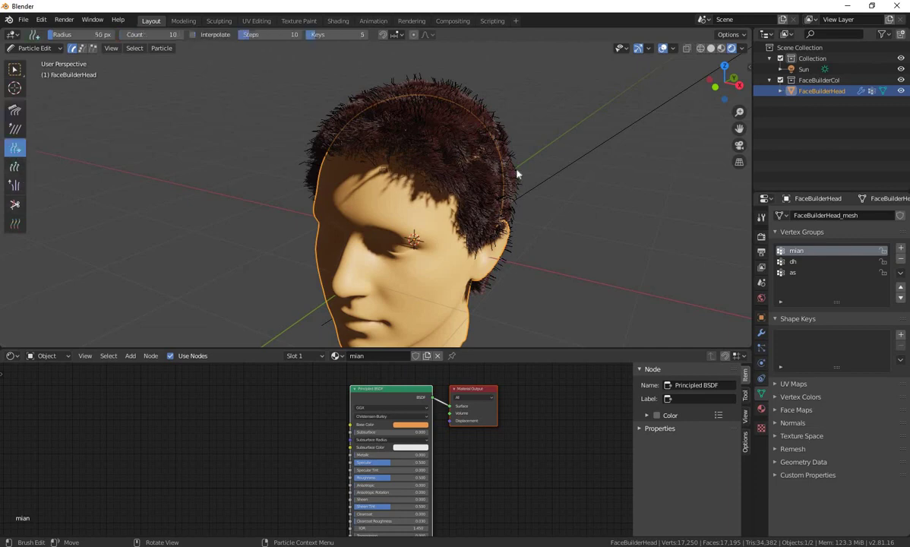
{"action": "left_click_drag", "start_coordinate": [479, 159], "coordinate": [483, 153]}
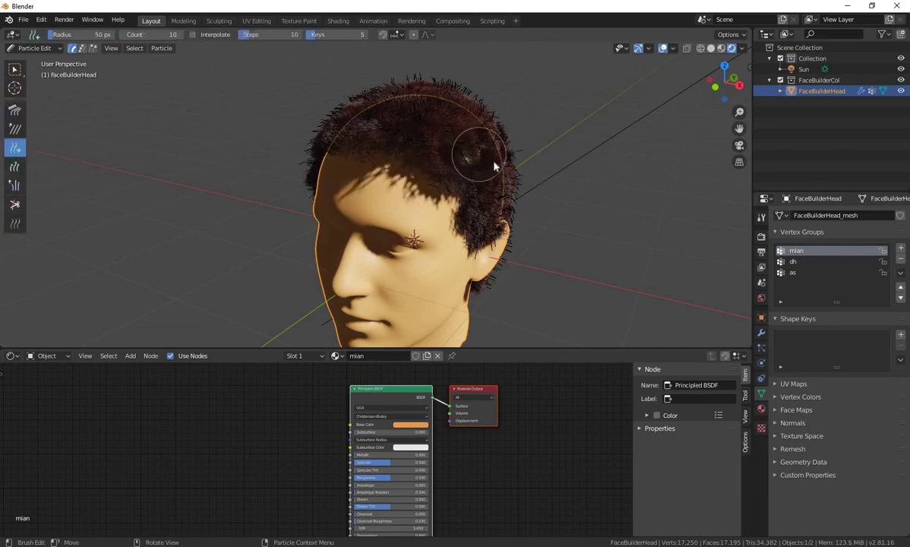
{"action": "mouse_move", "coordinate": [527, 181]}
{"action": "middle_mouse_down"}
{"action": "mouse_move", "coordinate": [443, 182]}
{"action": "mouse_move", "coordinate": [452, 148]}
{"action": "mouse_move", "coordinate": [524, 144]}
{"action": "mouse_move", "coordinate": [659, 190]}
{"action": "mouse_move", "coordinate": [426, 175]}
{"action": "middle_mouse_up"}
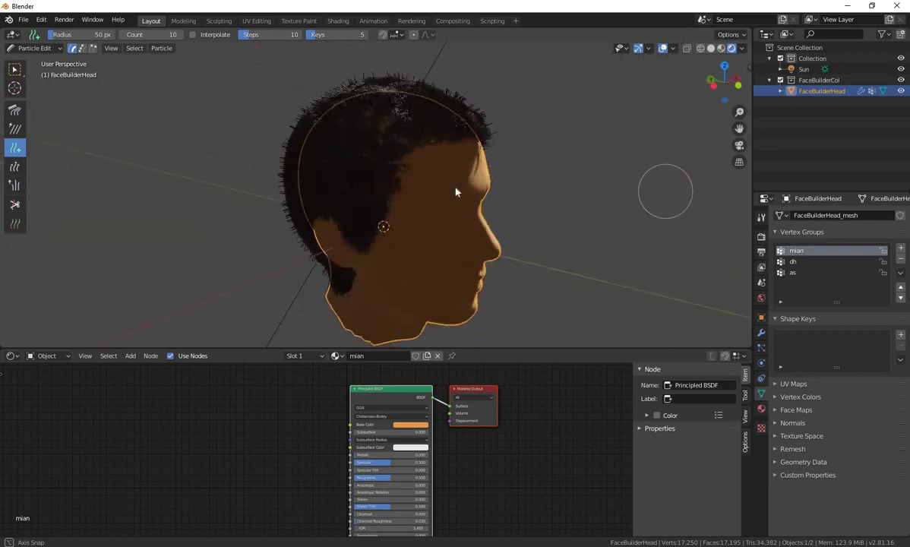
Comb the crown hair into shape and grow it longer with the Length brush.
{"action": "scroll", "coordinate": [421, 179], "scroll_direction": "up", "scroll_amount": 2}
{"action": "scroll", "coordinate": [410, 174], "scroll_direction": "up", "scroll_amount": 2}
{"action": "scroll", "coordinate": [405, 156], "scroll_direction": "up", "scroll_amount": 2}
{"action": "mouse_move", "coordinate": [405, 152]}
{"action": "left_mouse_down"}
{"action": "mouse_move", "coordinate": [400, 102]}
{"action": "mouse_move", "coordinate": [345, 174]}
{"action": "mouse_move", "coordinate": [46, 206]}
{"action": "left_mouse_up"}
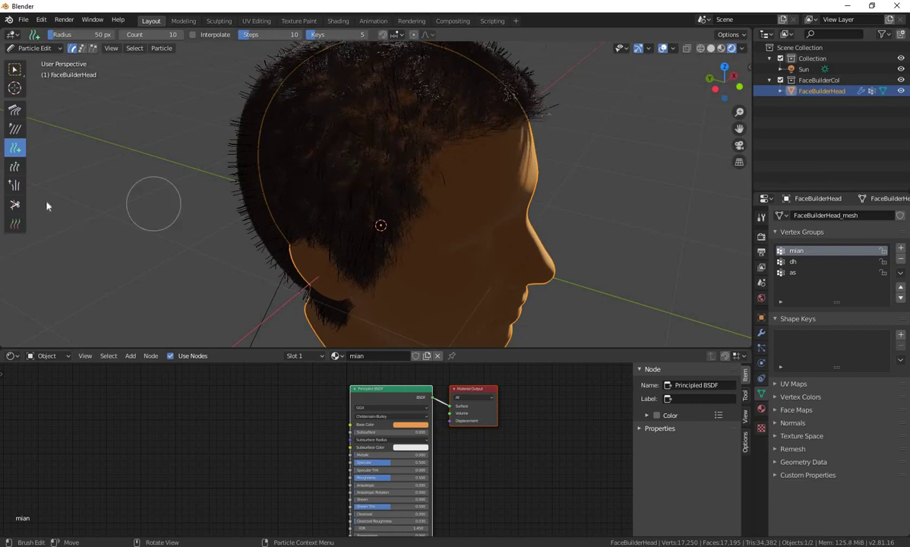
{"action": "left_click", "coordinate": [15, 166]}
{"action": "left_click_drag", "start_coordinate": [362, 124], "coordinate": [341, 155]}
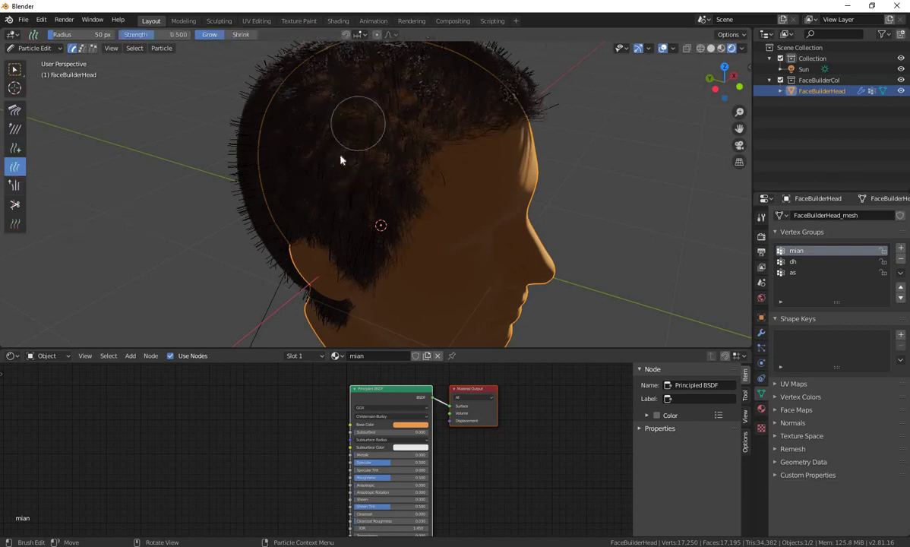
Trim the hair along the side of the head and behind the ear with the Cut brush.
{"action": "left_click", "coordinate": [14, 204]}
{"action": "left_click_drag", "start_coordinate": [444, 174], "coordinate": [396, 260]}
{"action": "mouse_move", "coordinate": [586, 247]}
{"action": "middle_mouse_down"}
{"action": "mouse_move", "coordinate": [490, 225]}
{"action": "mouse_move", "coordinate": [642, 228]}
{"action": "mouse_move", "coordinate": [385, 229]}
{"action": "mouse_move", "coordinate": [420, 92]}
{"action": "middle_mouse_up"}
Orbit to inspect the haircut from the back and right side of the head.
{"action": "scroll", "coordinate": [493, 223], "scroll_direction": "down", "scroll_amount": 3}
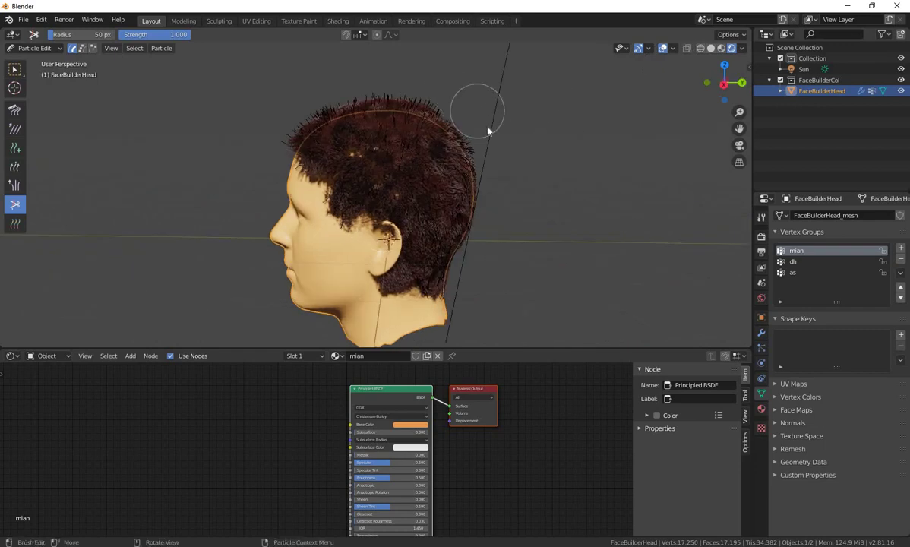
{"action": "middle_click_drag", "start_coordinate": [492, 243], "coordinate": [454, 282]}
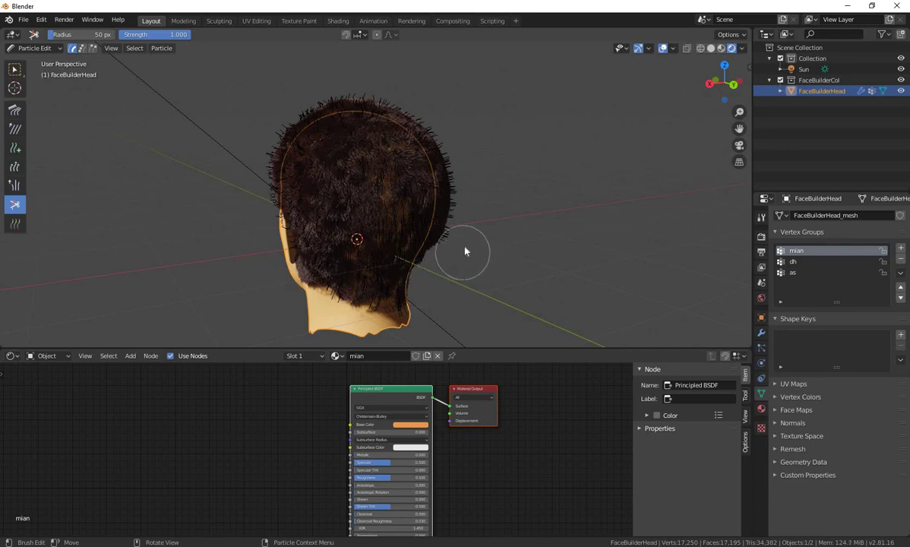
{"action": "mouse_move", "coordinate": [465, 266]}
{"action": "middle_mouse_down"}
{"action": "mouse_move", "coordinate": [397, 266]}
{"action": "mouse_move", "coordinate": [349, 288]}
{"action": "middle_mouse_up"}
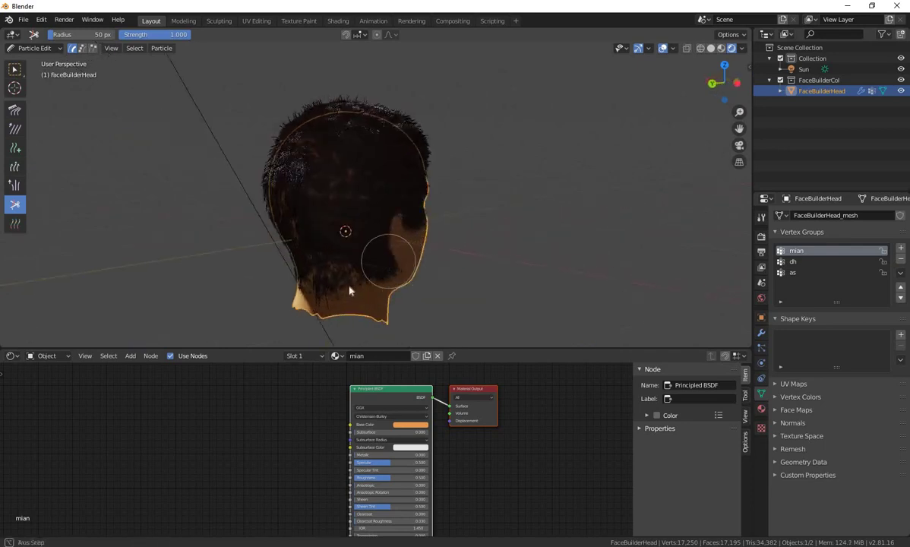
{"action": "mouse_move", "coordinate": [417, 278]}
{"action": "middle_mouse_down"}
{"action": "mouse_move", "coordinate": [382, 297]}
{"action": "mouse_move", "coordinate": [382, 279]}
{"action": "middle_mouse_up"}
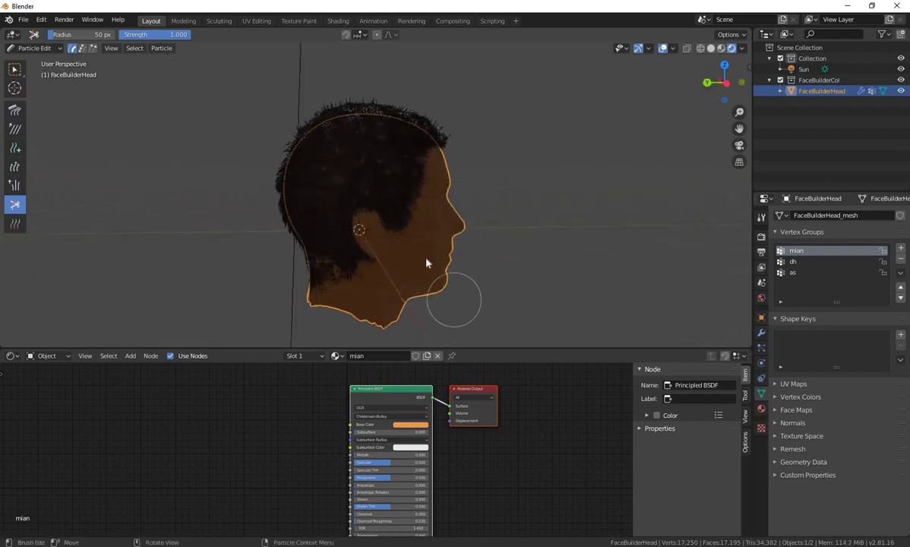
Zoom in and trim the hair around the temple with the Cut brush.
{"action": "scroll", "coordinate": [420, 259], "scroll_direction": "up", "scroll_amount": 2}
{"action": "scroll", "coordinate": [420, 258], "scroll_direction": "up", "scroll_amount": 2}
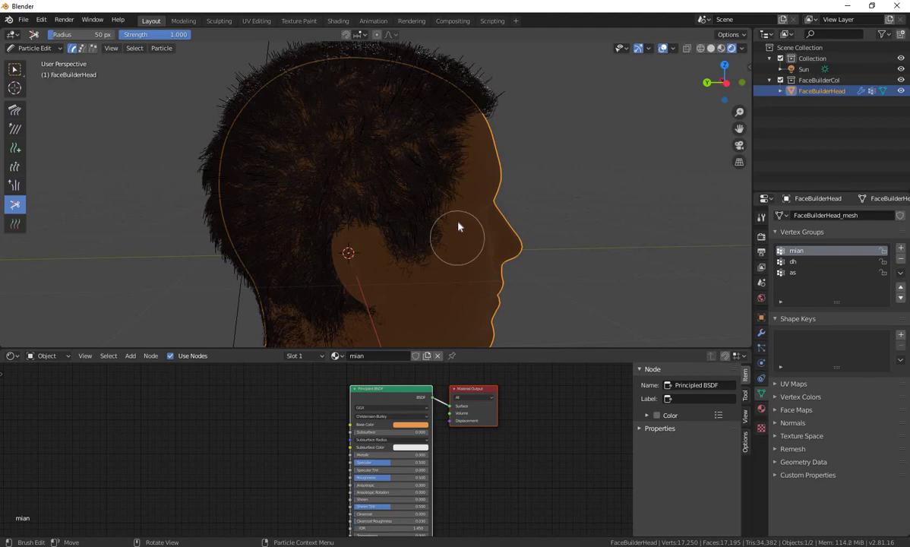
{"action": "mouse_move", "coordinate": [459, 176]}
{"action": "left_mouse_down"}
{"action": "mouse_move", "coordinate": [471, 152]}
{"action": "mouse_move", "coordinate": [440, 146]}
{"action": "mouse_move", "coordinate": [455, 175]}
{"action": "mouse_move", "coordinate": [439, 195]}
{"action": "mouse_move", "coordinate": [452, 230]}
{"action": "mouse_move", "coordinate": [427, 240]}
{"action": "left_mouse_up"}
Orbit to check the haircut from three-quarter, left profile and top views.
{"action": "mouse_move", "coordinate": [602, 303]}
{"action": "middle_mouse_down"}
{"action": "mouse_move", "coordinate": [332, 285]}
{"action": "mouse_move", "coordinate": [304, 237]}
{"action": "middle_mouse_up"}
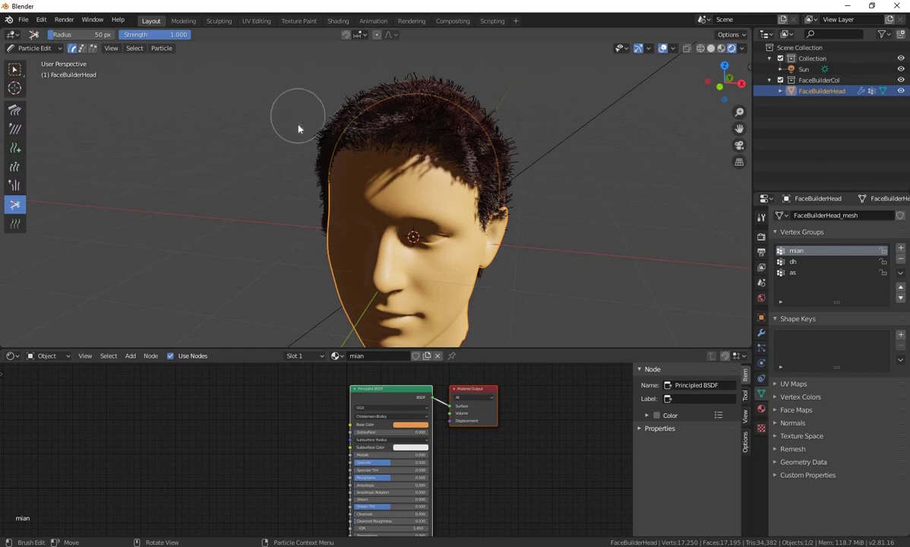
{"action": "middle_click_drag", "start_coordinate": [244, 193], "coordinate": [595, 299]}
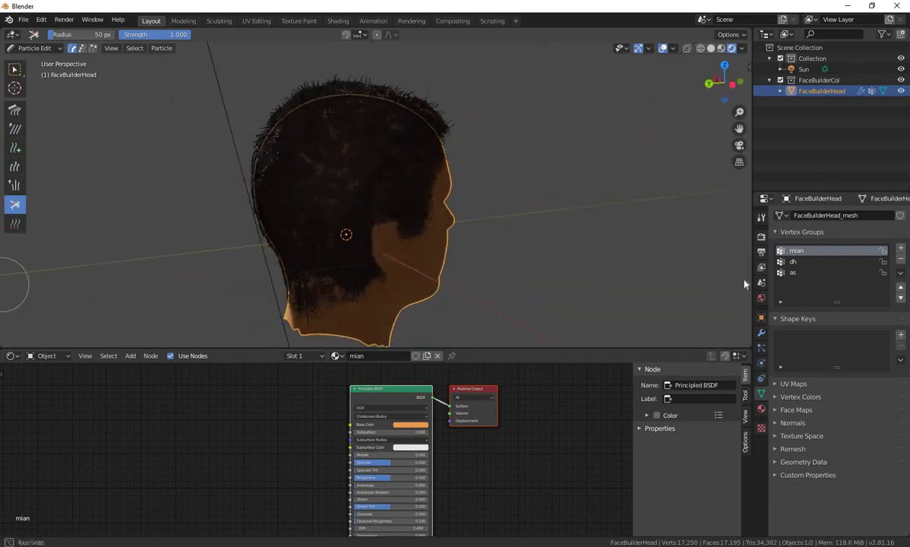
{"action": "mouse_move", "coordinate": [709, 294]}
{"action": "middle_mouse_down"}
{"action": "mouse_move", "coordinate": [433, 266]}
{"action": "mouse_move", "coordinate": [203, 264]}
{"action": "middle_mouse_up"}
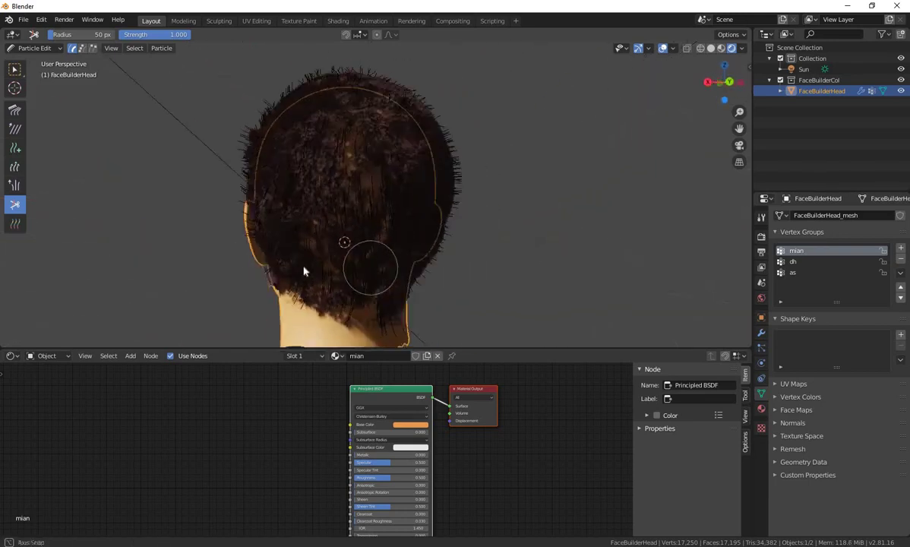
{"action": "middle_click_drag", "start_coordinate": [273, 304], "coordinate": [513, 272]}
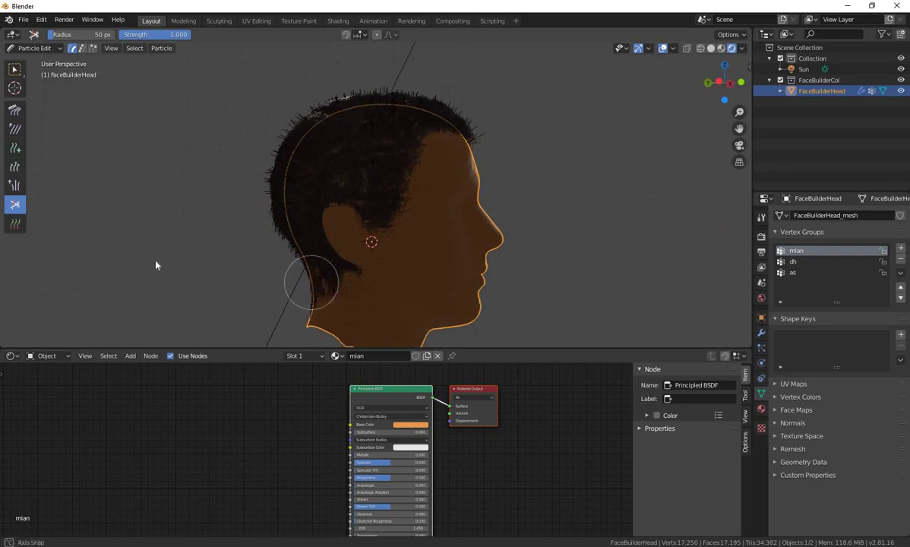
Switch to front view, toggle the head into Edit Mode with the Move tool, and return to Particle Edit.
{"action": "scroll", "coordinate": [513, 272], "scroll_direction": "down", "scroll_amount": 2}
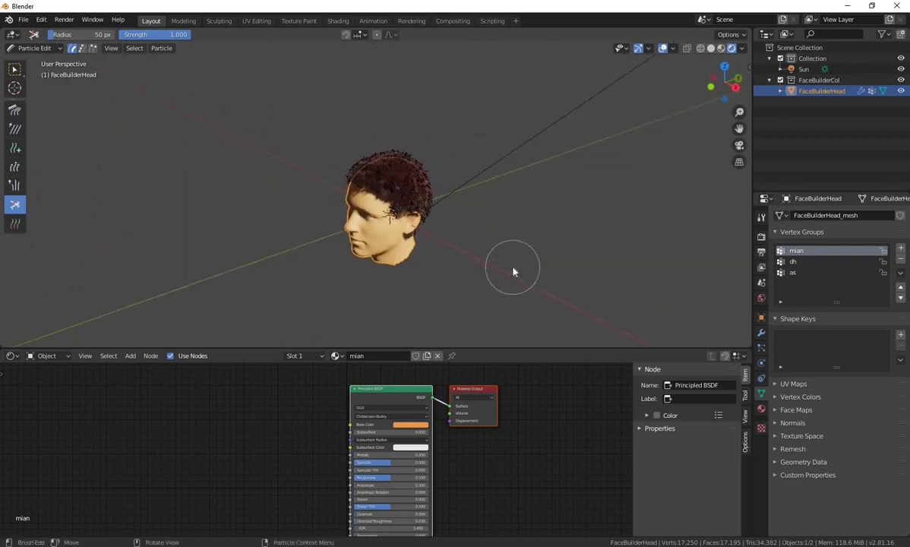
{"action": "key", "text": "KP_1"}
{"action": "scroll", "coordinate": [509, 267], "scroll_direction": "down", "scroll_amount": 5}
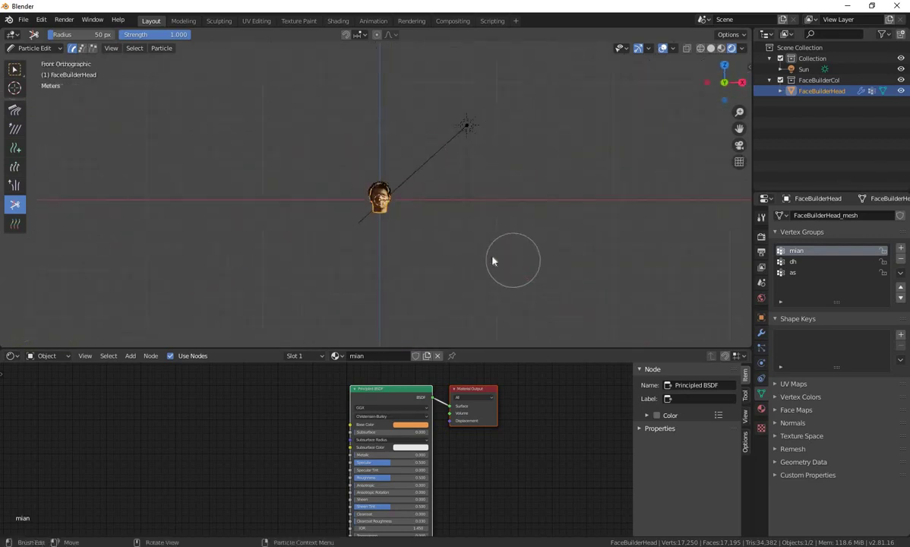
{"action": "key", "text": "Tab"}
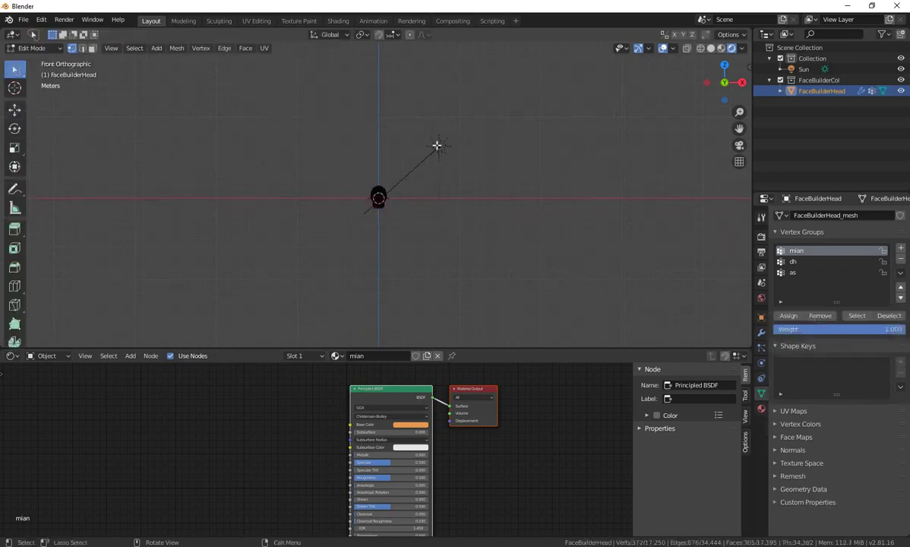
{"action": "left_click", "coordinate": [15, 110]}
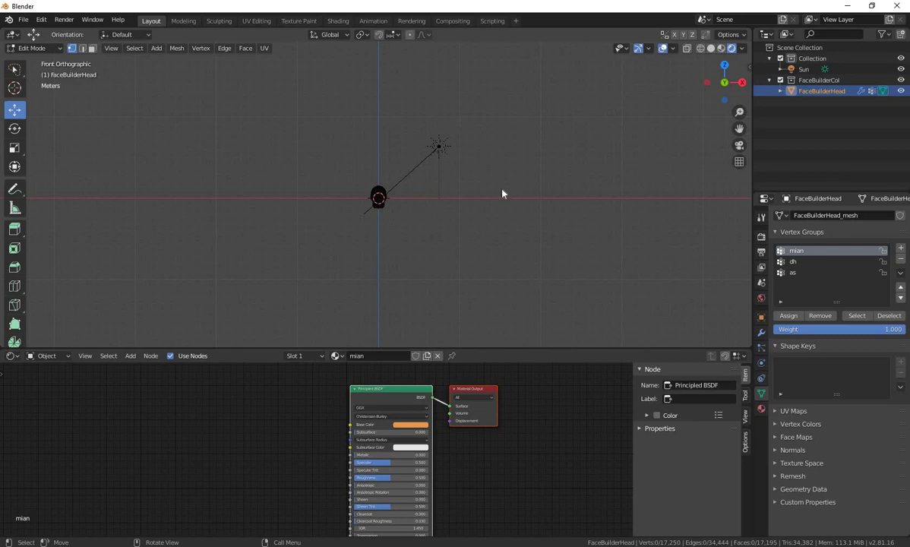
{"action": "key", "text": "Tab"}
Return to Object Mode and select the Sun lamp.
{"action": "left_click", "coordinate": [42, 47]}
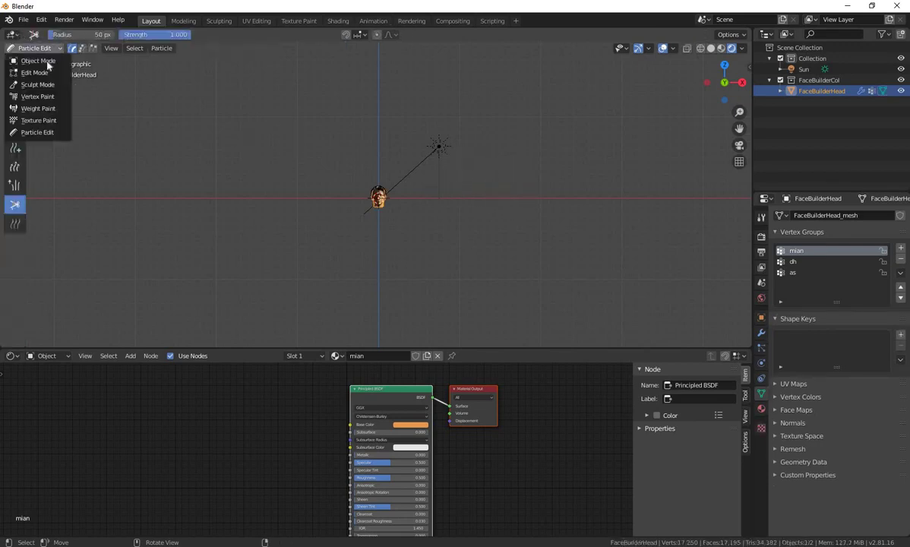
{"action": "left_click", "coordinate": [47, 63]}
{"action": "left_click", "coordinate": [438, 147]}
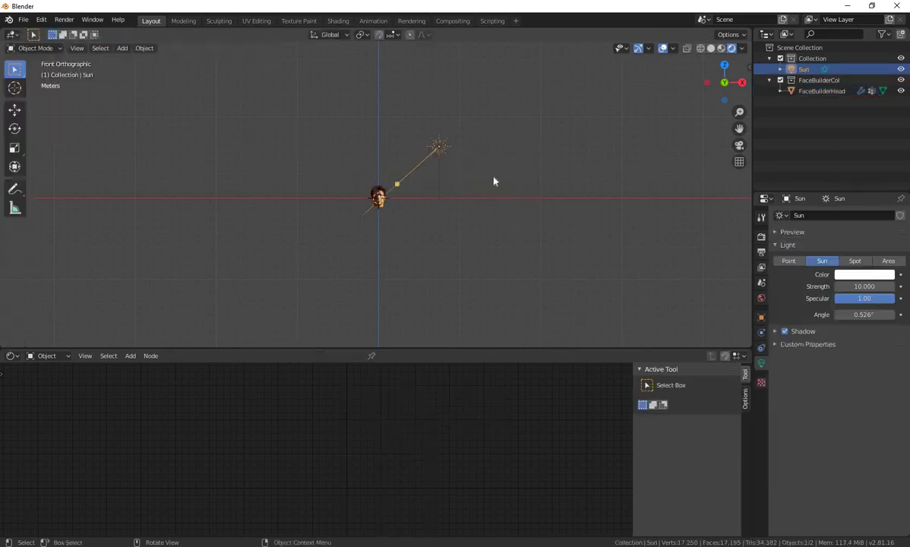
Duplicate the Sun as Sun.001, place it upper left of the head, and rotate it toward the head.
{"action": "key", "text": "shift+d"}
{"action": "left_click", "coordinate": [294, 157]}
{"action": "key", "text": "r"}
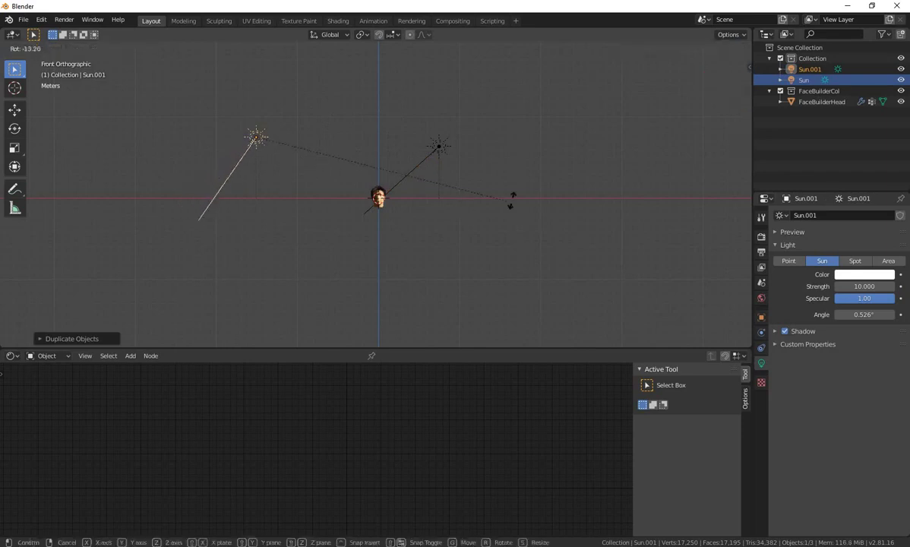
{"action": "left_click", "coordinate": [385, 241]}
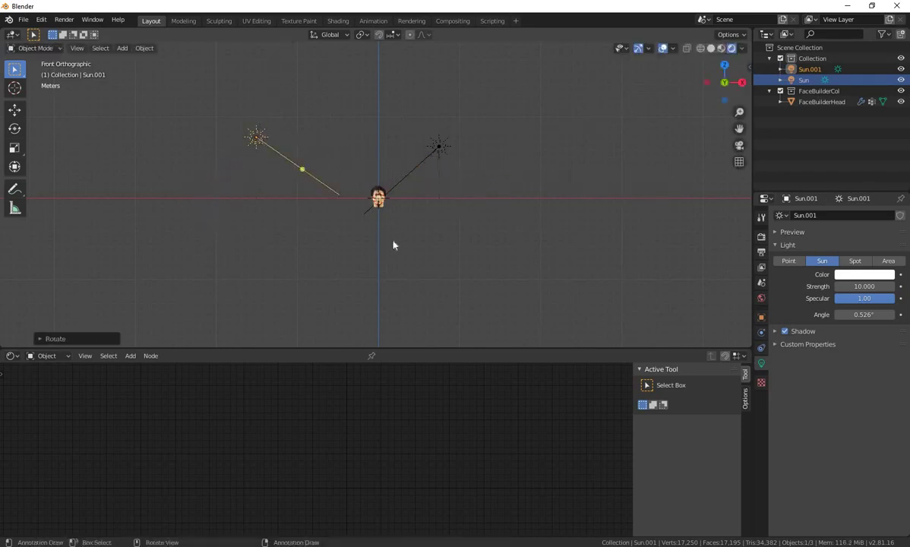
{"action": "scroll", "coordinate": [393, 245], "scroll_direction": "up", "scroll_amount": 5}
{"action": "scroll", "coordinate": [393, 245], "scroll_direction": "up", "scroll_amount": 5}
{"action": "mouse_move", "coordinate": [393, 246]}
{"action": "middle_mouse_down"}
{"action": "mouse_move", "coordinate": [530, 263]}
{"action": "mouse_move", "coordinate": [526, 246]}
{"action": "mouse_move", "coordinate": [608, 250]}
{"action": "mouse_move", "coordinate": [532, 242]}
{"action": "mouse_move", "coordinate": [621, 230]}
{"action": "mouse_move", "coordinate": [614, 225]}
{"action": "mouse_move", "coordinate": [524, 244]}
{"action": "mouse_move", "coordinate": [612, 254]}
{"action": "middle_mouse_up"}
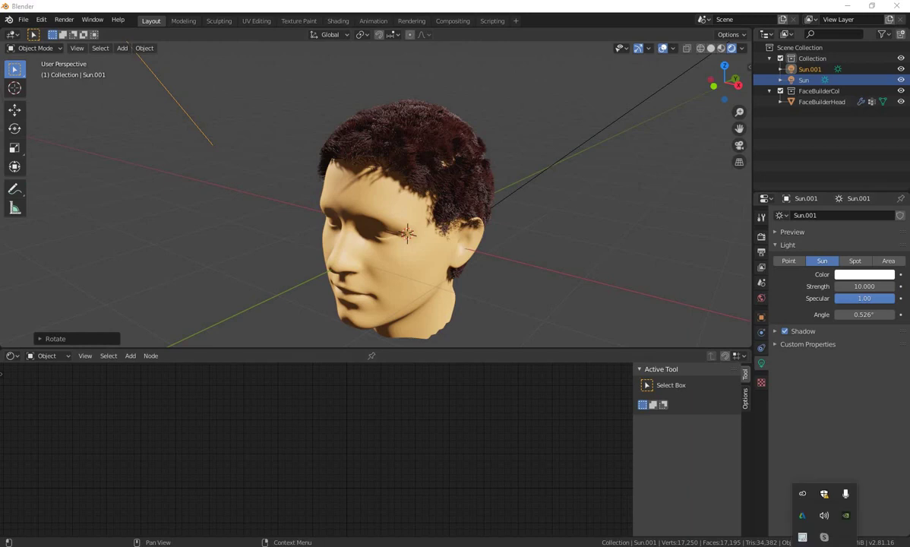